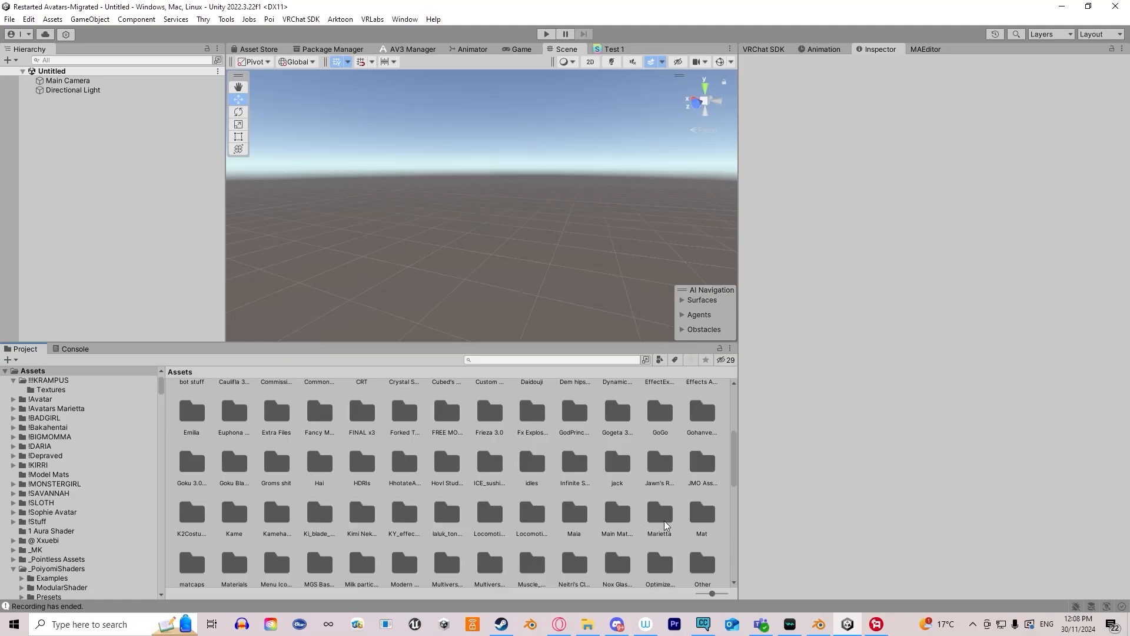
{"action": "scroll", "coordinate": [574, 521], "scroll_direction": "up", "scroll_amount": 1}
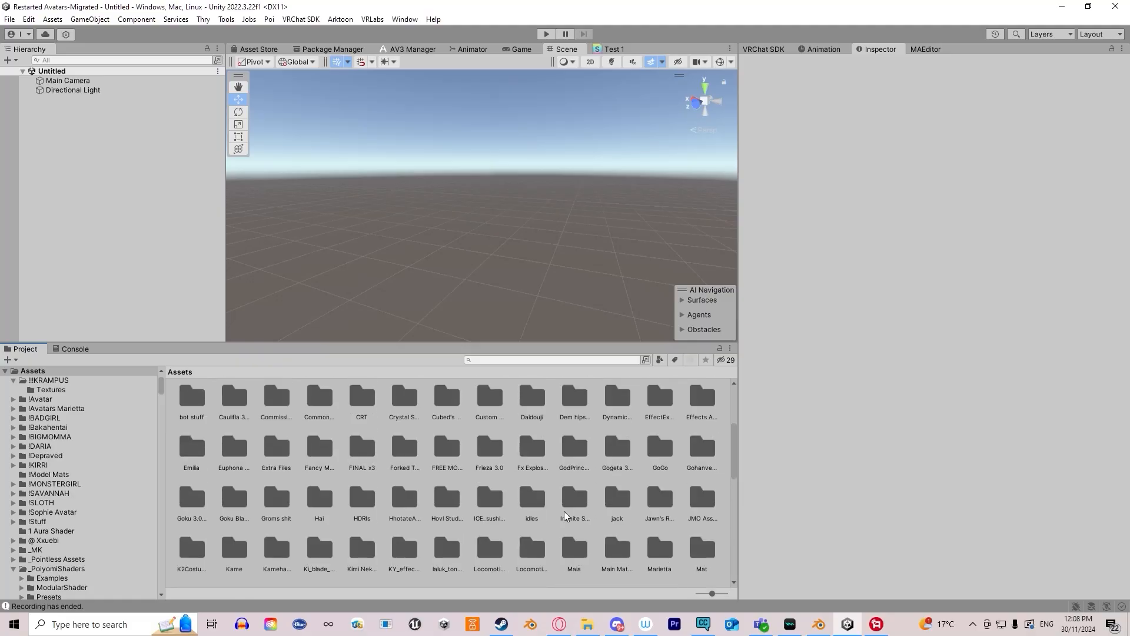
{"action": "double_click", "coordinate": [313, 406]}
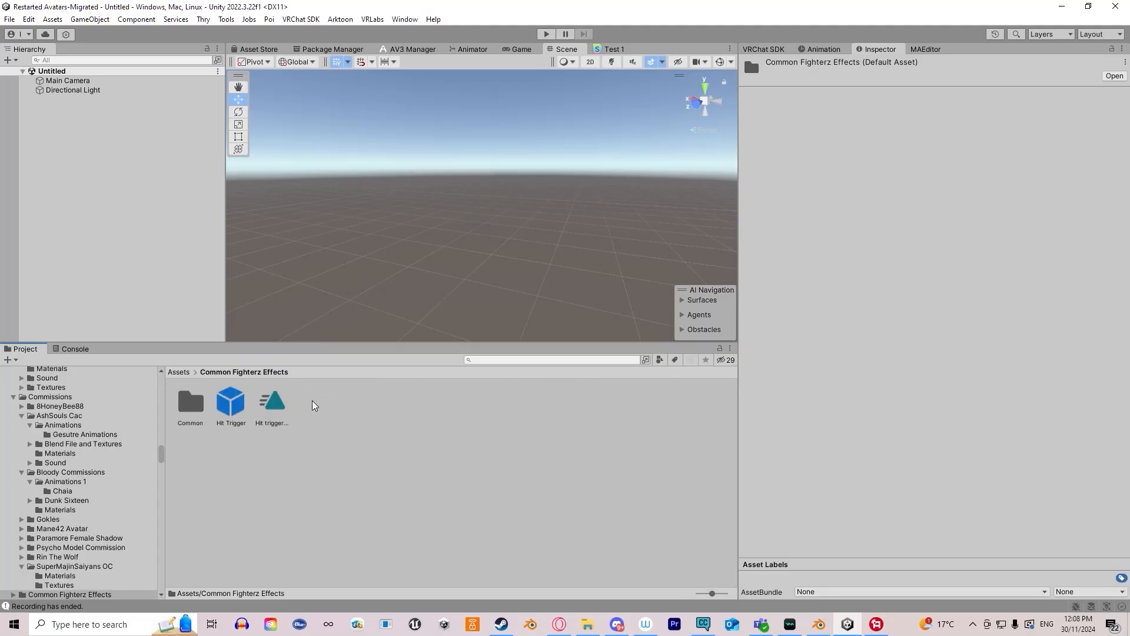
{"action": "left_click", "coordinate": [178, 372]}
- Search the project assets for DBFZ and open the AEN folder inside All DBFZ Character Models
{"action": "left_click", "coordinate": [499, 356]}
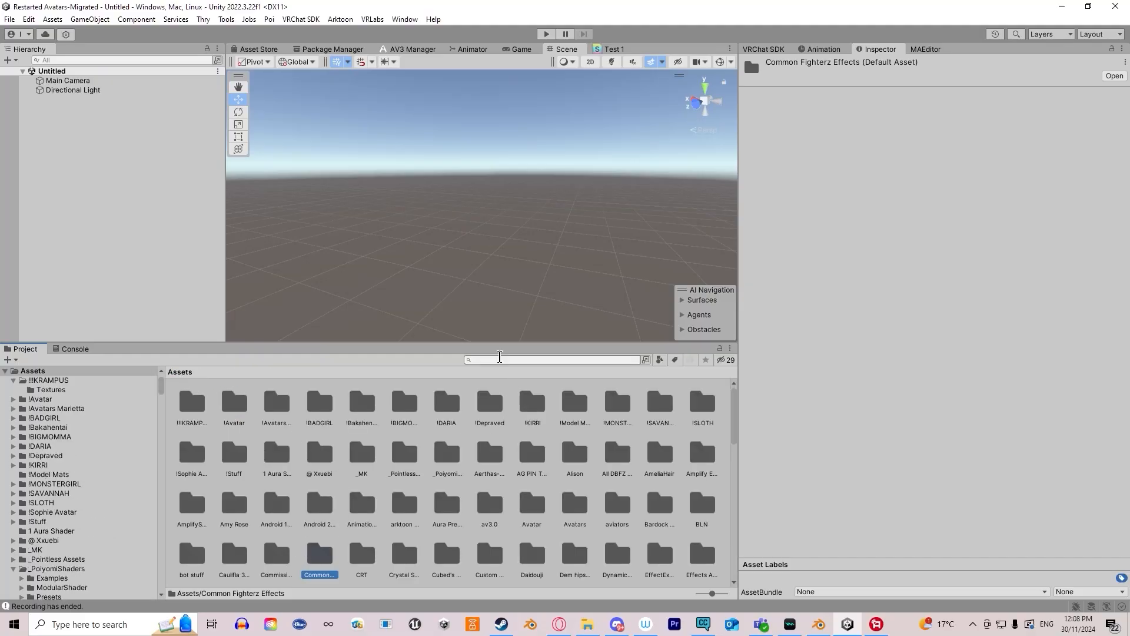
{"action": "type", "text": "DBFZ"}
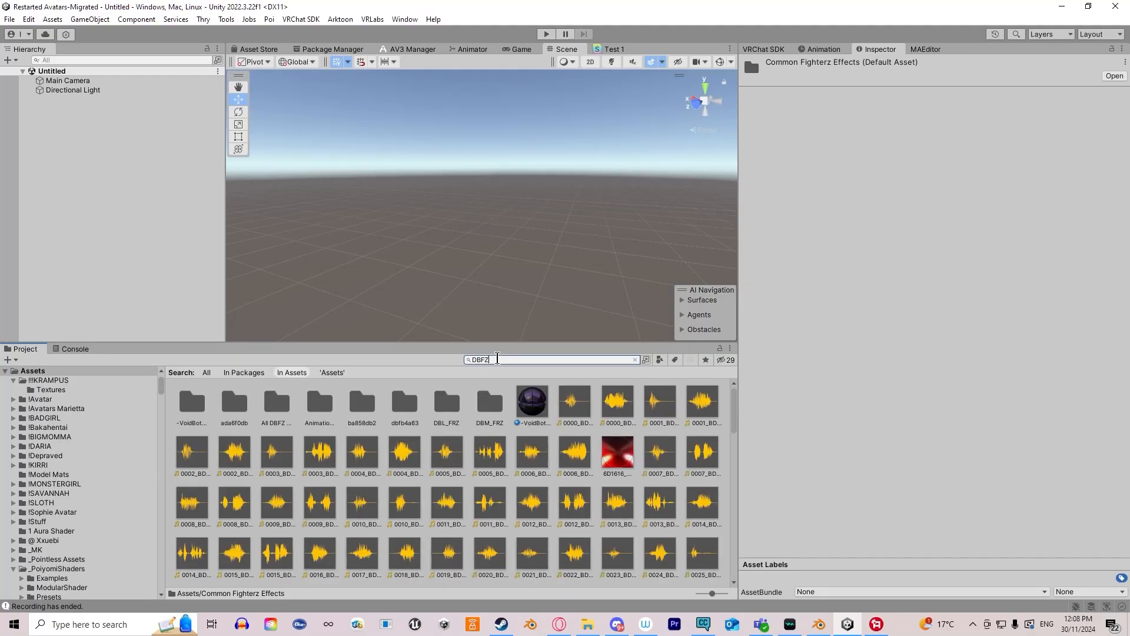
{"action": "double_click", "coordinate": [204, 428]}
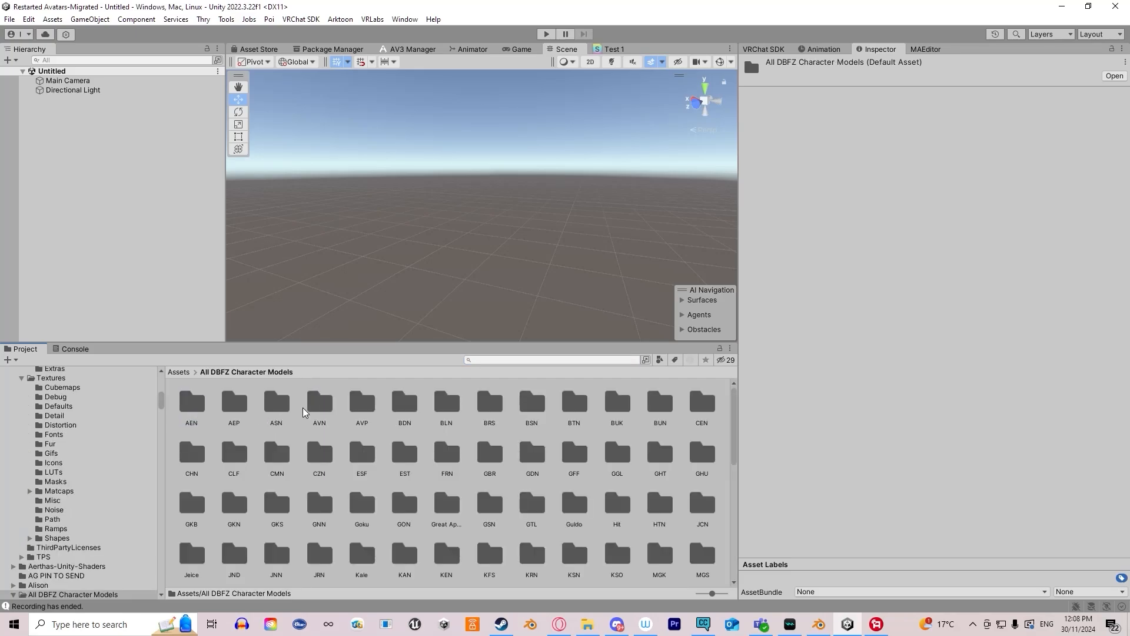
{"action": "scroll", "coordinate": [476, 560], "scroll_direction": "down", "scroll_amount": 2}
{"action": "scroll", "coordinate": [477, 561], "scroll_direction": "up", "scroll_amount": 3}
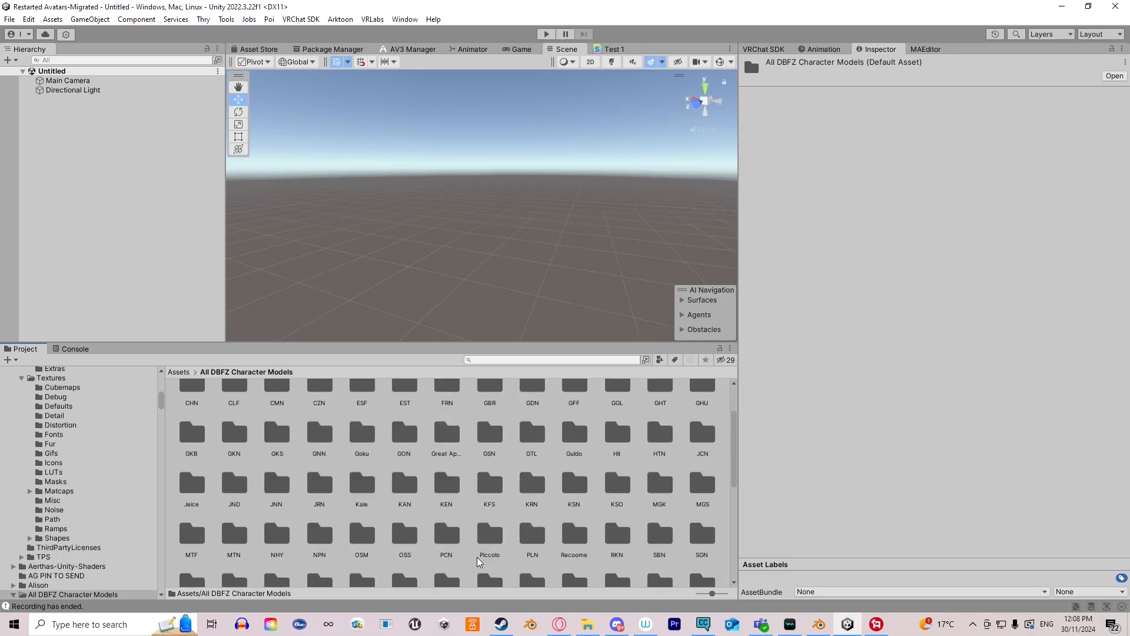
{"action": "left_click", "coordinate": [192, 412]}
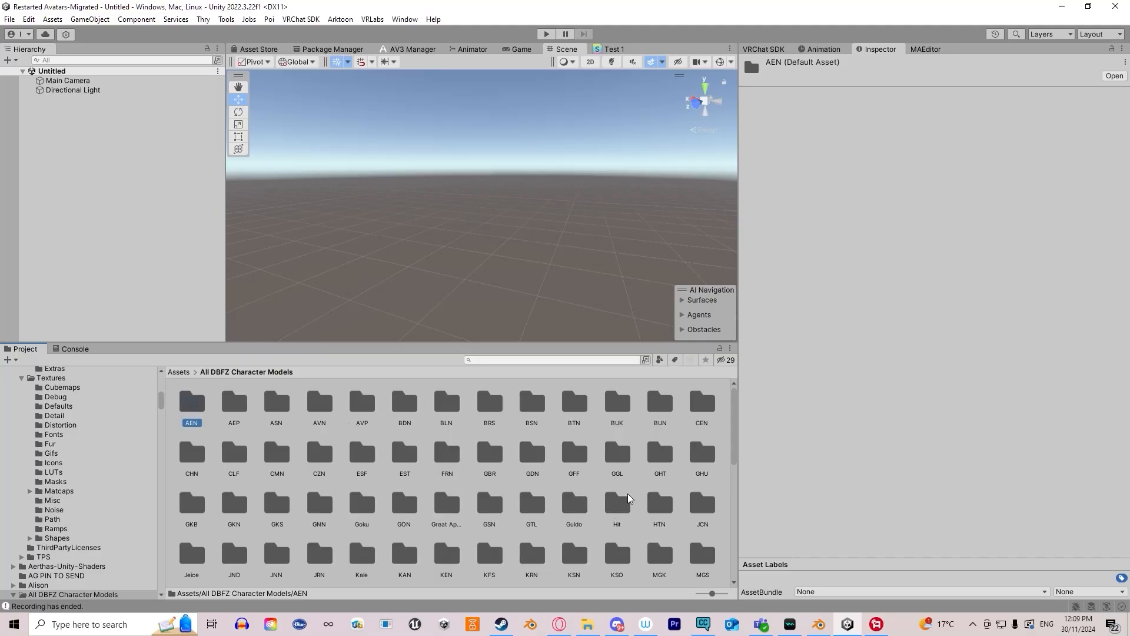
{"action": "double_click", "coordinate": [198, 405]}
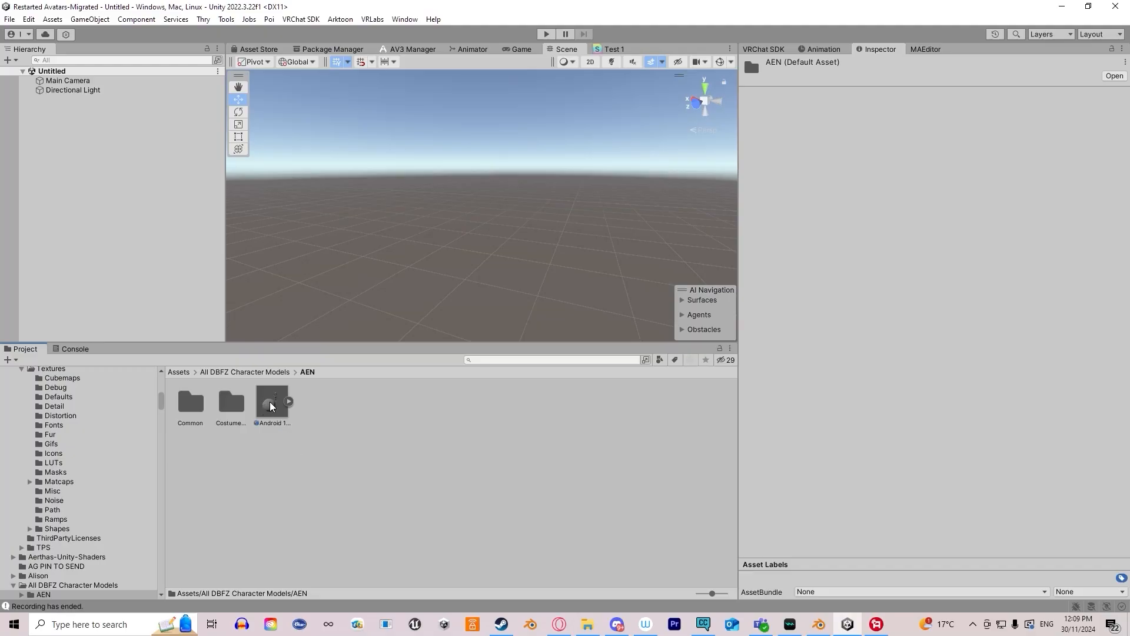
- Inspect the AEN folder's Common and Costume01 subfolders and its Android 18 Combat Outfit model
{"action": "left_click", "coordinate": [187, 449]}
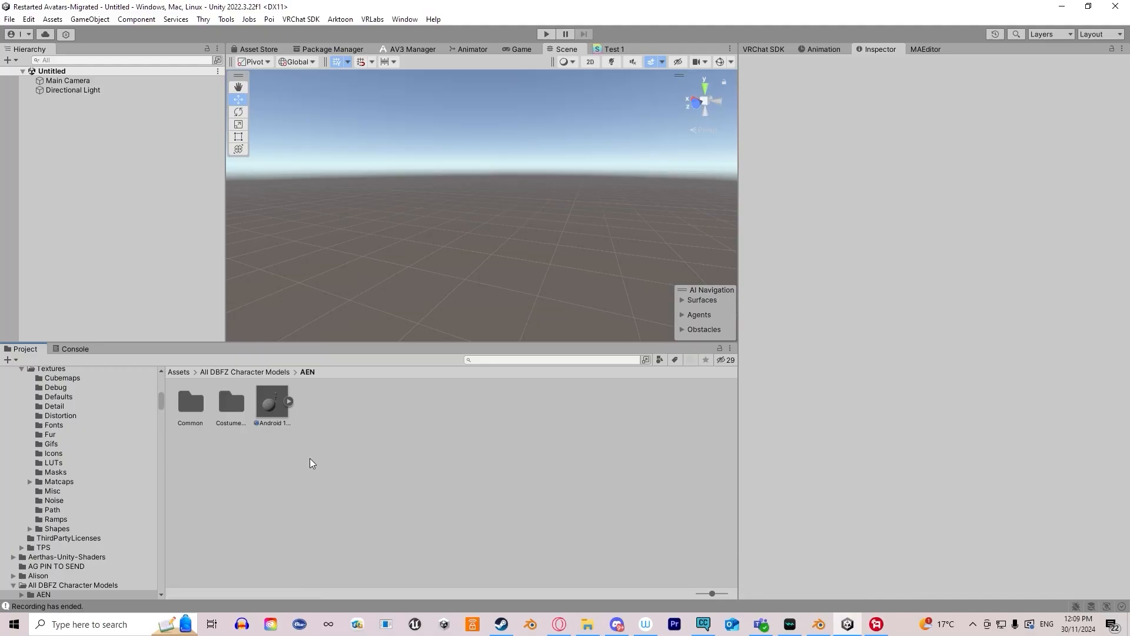
{"action": "left_click", "coordinate": [191, 411]}
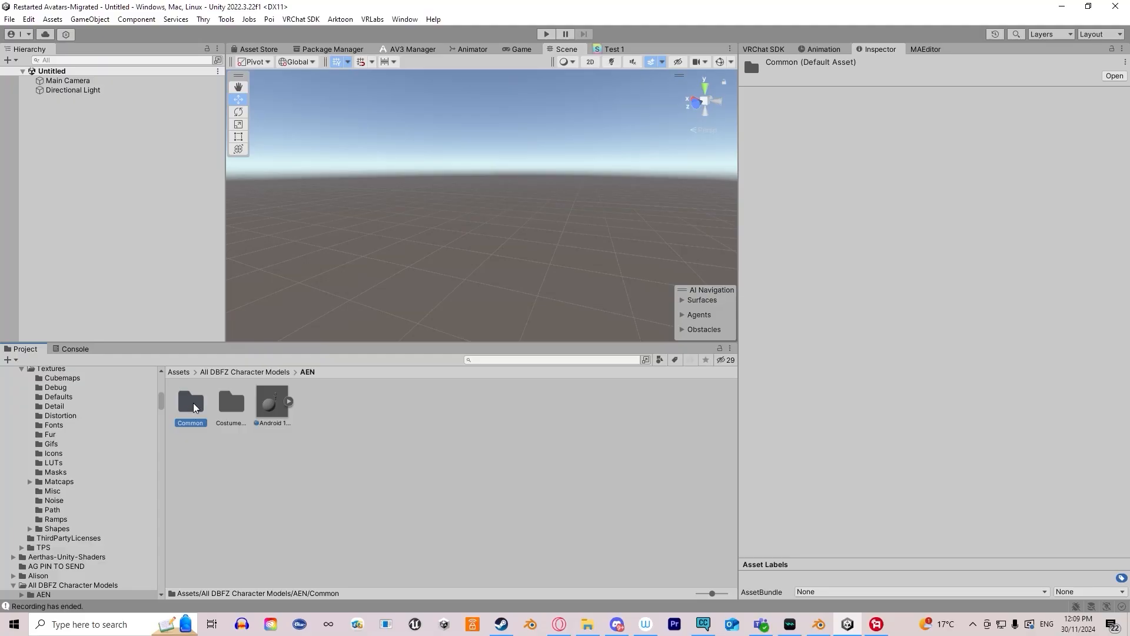
{"action": "left_click", "coordinate": [233, 408]}
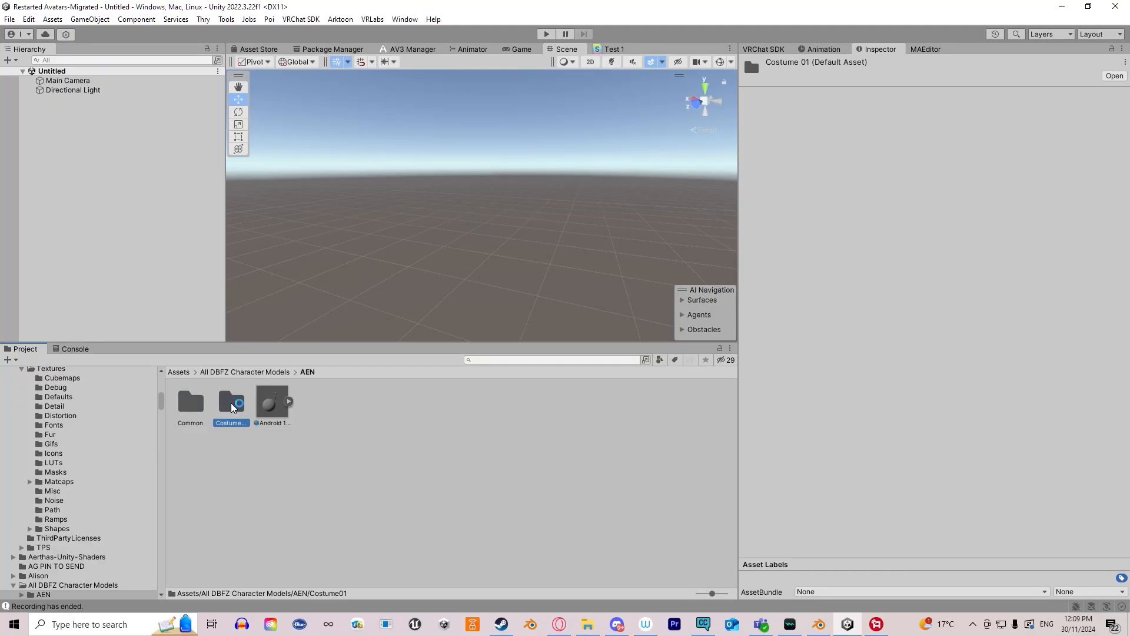
{"action": "left_click", "coordinate": [268, 405]}
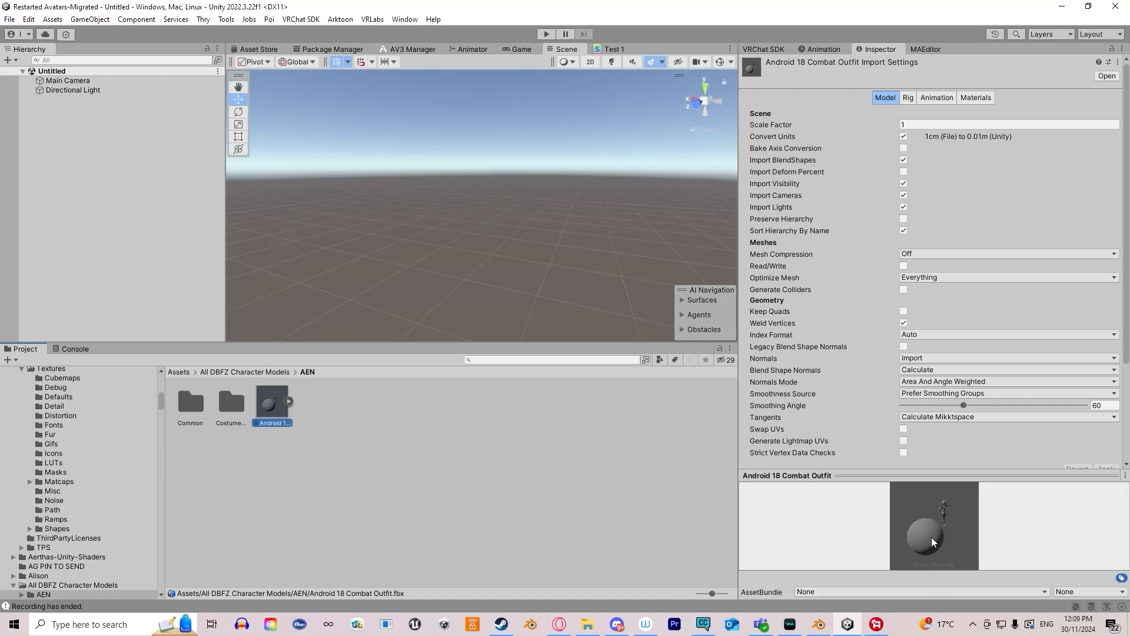
- Open Costume01's Material folder down to Color01 and inspect the AEN_base and AEN_Sss textures
{"action": "left_click", "coordinate": [233, 404]}
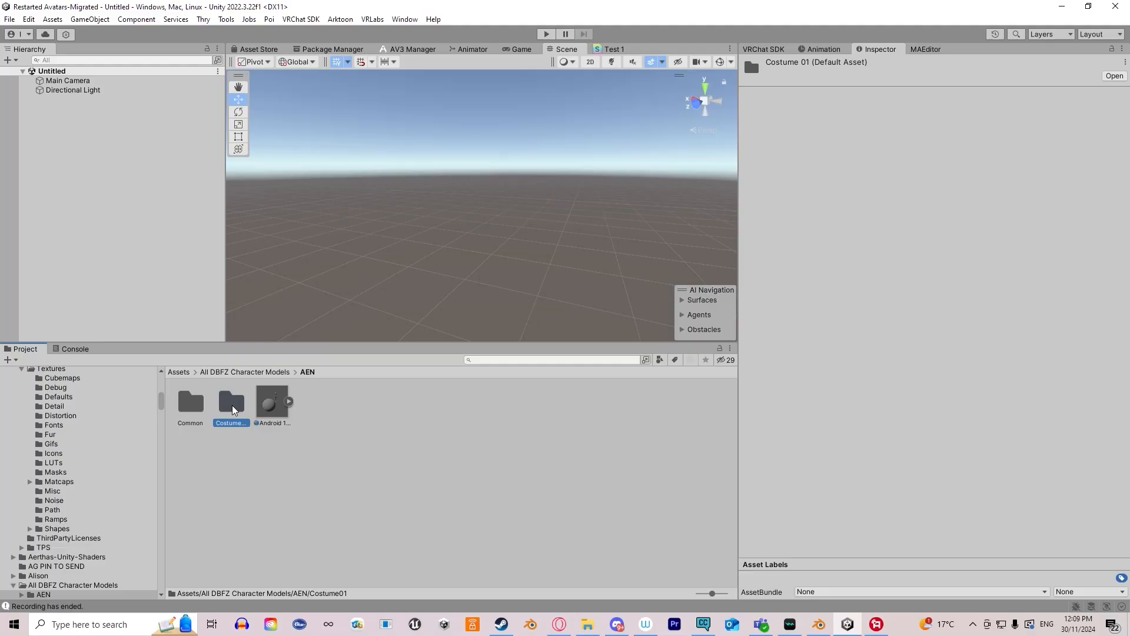
{"action": "double_click", "coordinate": [232, 410]}
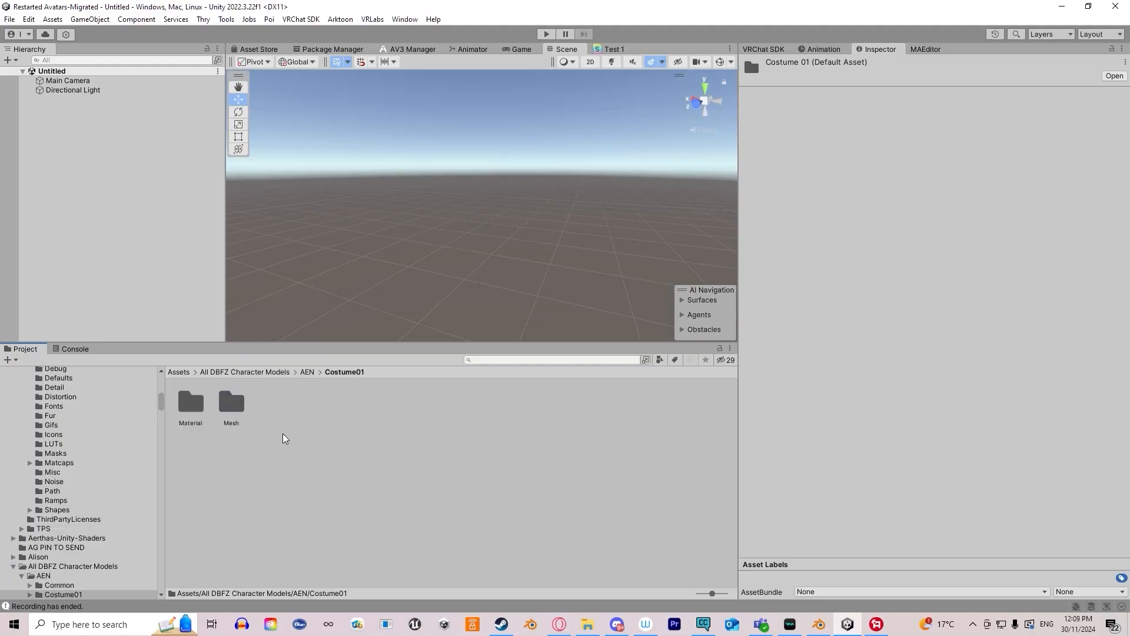
{"action": "double_click", "coordinate": [191, 410]}
{"action": "double_click", "coordinate": [240, 410]}
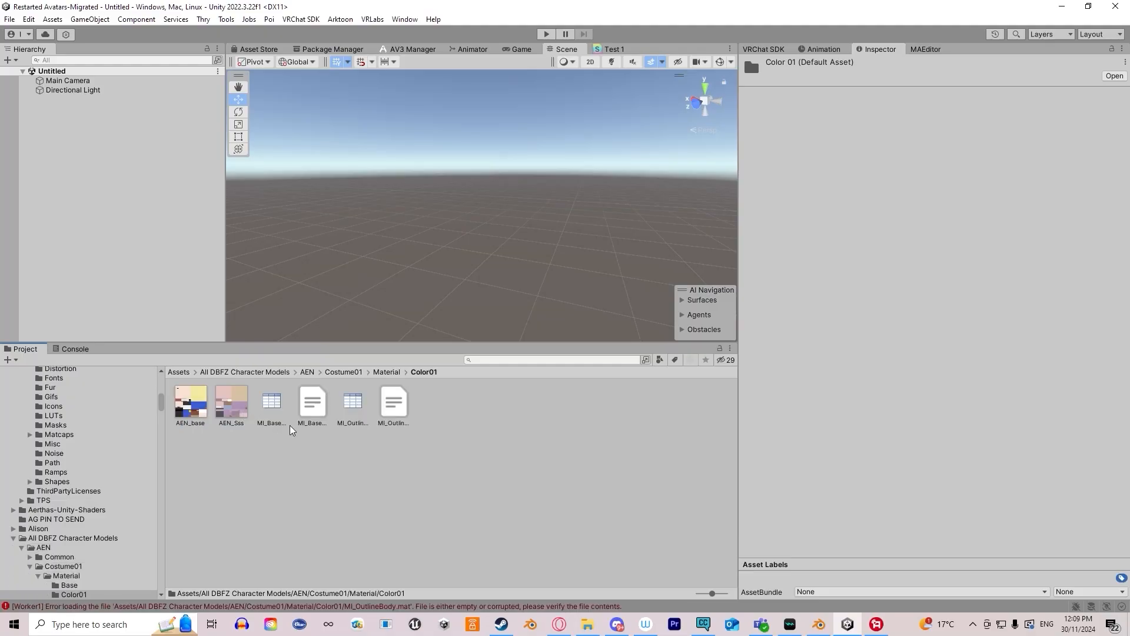
{"action": "left_click", "coordinate": [189, 406]}
{"action": "left_click", "coordinate": [236, 404]}
- Enable Legacy Blend Shape Normals and Read/Write and set Mesh Compression to Low for the Android 18 Combat Outfit model in AEN
{"action": "left_click", "coordinate": [203, 373]}
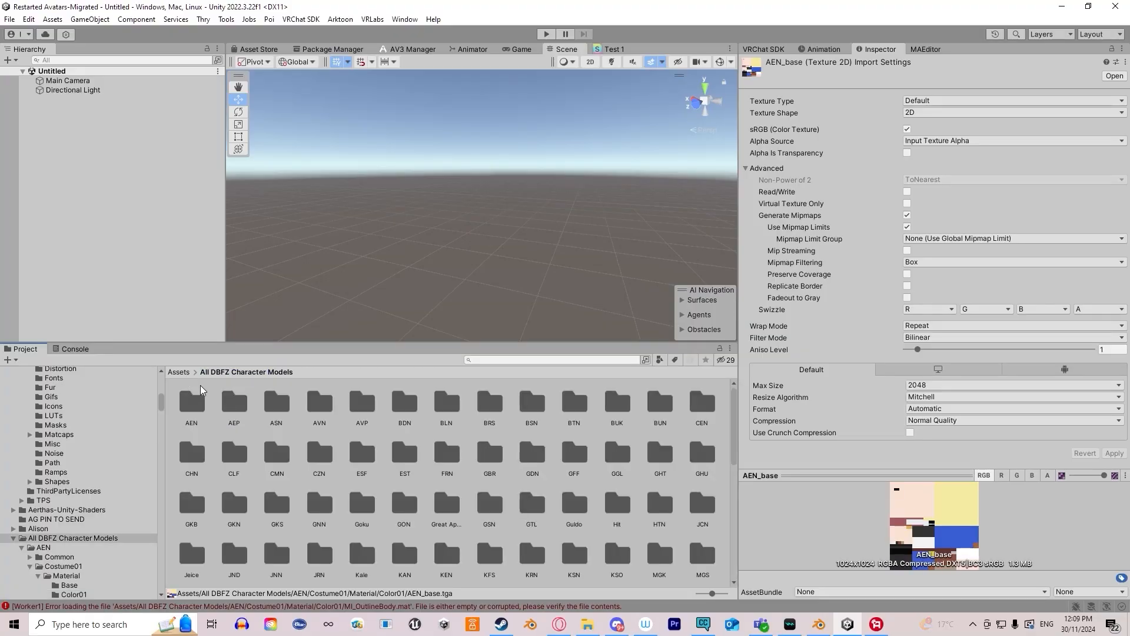
{"action": "double_click", "coordinate": [205, 412]}
{"action": "left_click", "coordinate": [283, 412]}
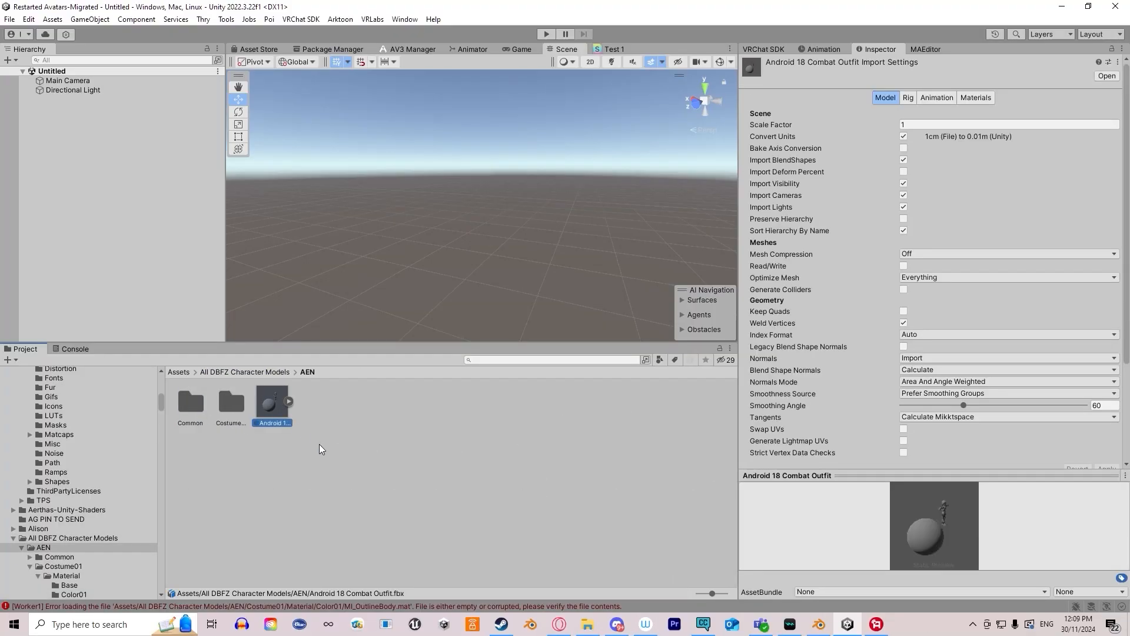
{"action": "left_click", "coordinate": [277, 461]}
{"action": "left_click", "coordinate": [904, 347]}
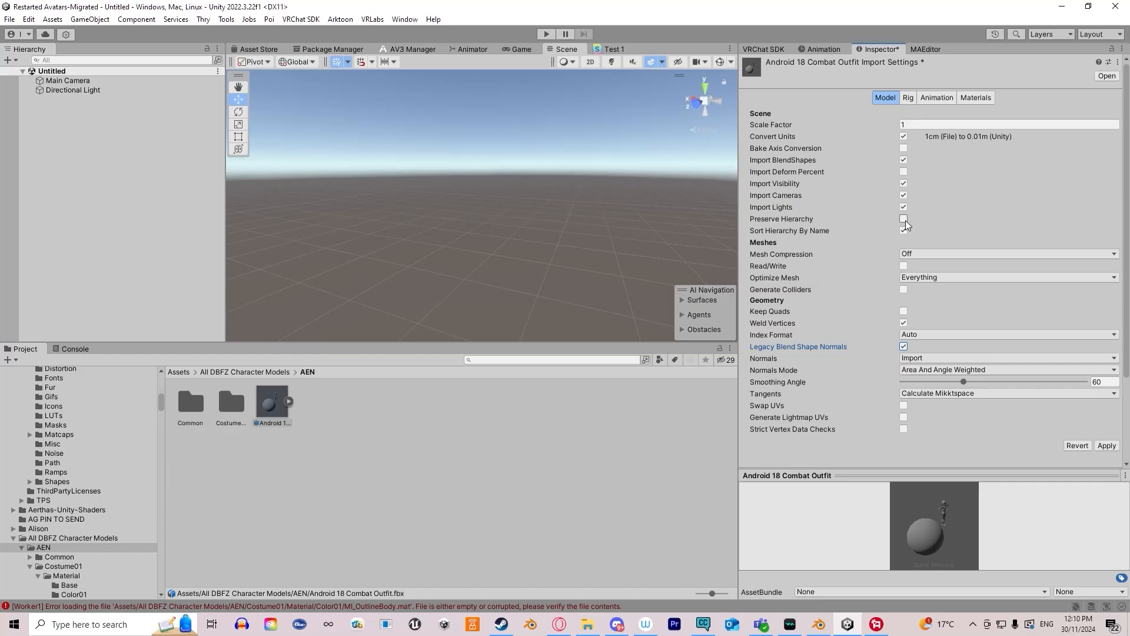
{"action": "left_click", "coordinate": [903, 267]}
{"action": "left_click", "coordinate": [904, 183]}
{"action": "left_click", "coordinate": [922, 254]}
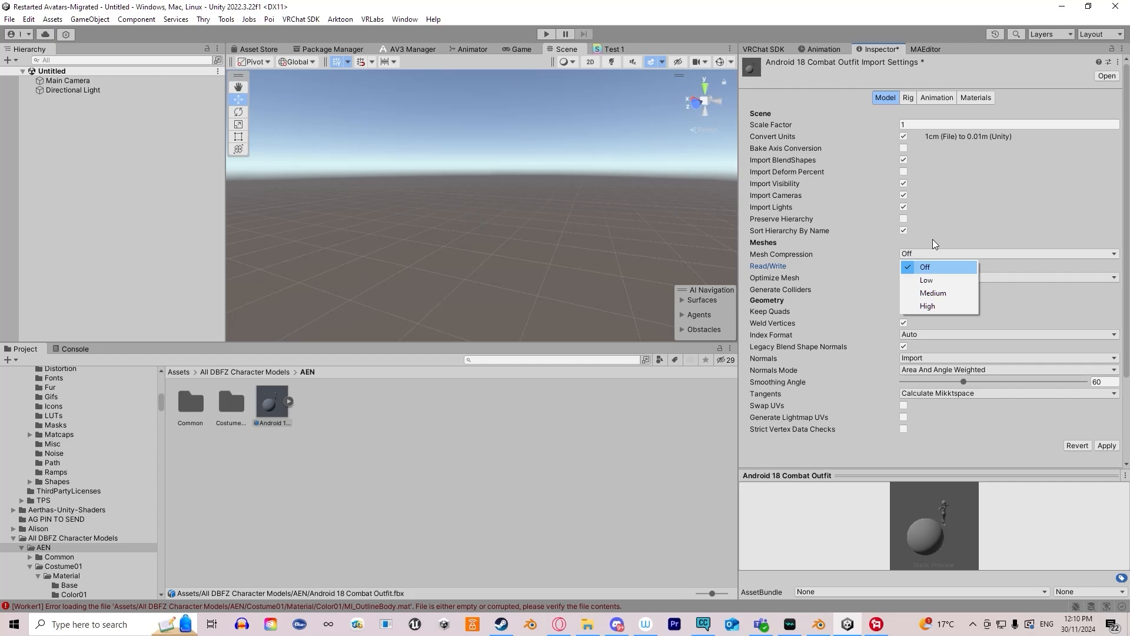
{"action": "left_click", "coordinate": [929, 284]}
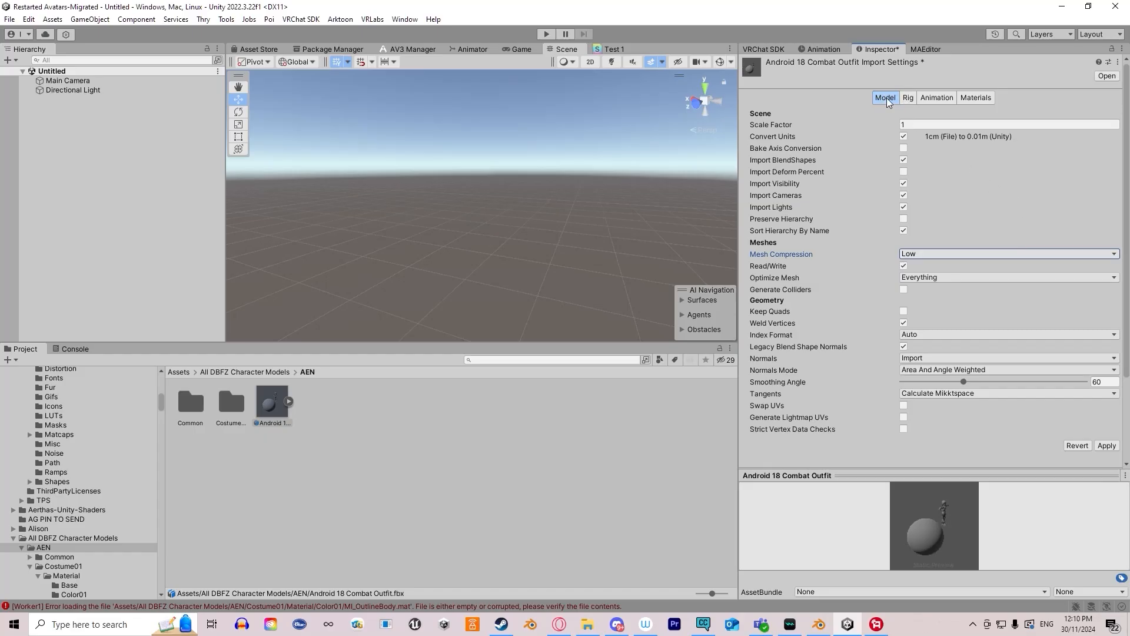
- Set the model's rig animation type to Humanoid and apply the import settings
{"action": "left_click", "coordinate": [910, 99]}
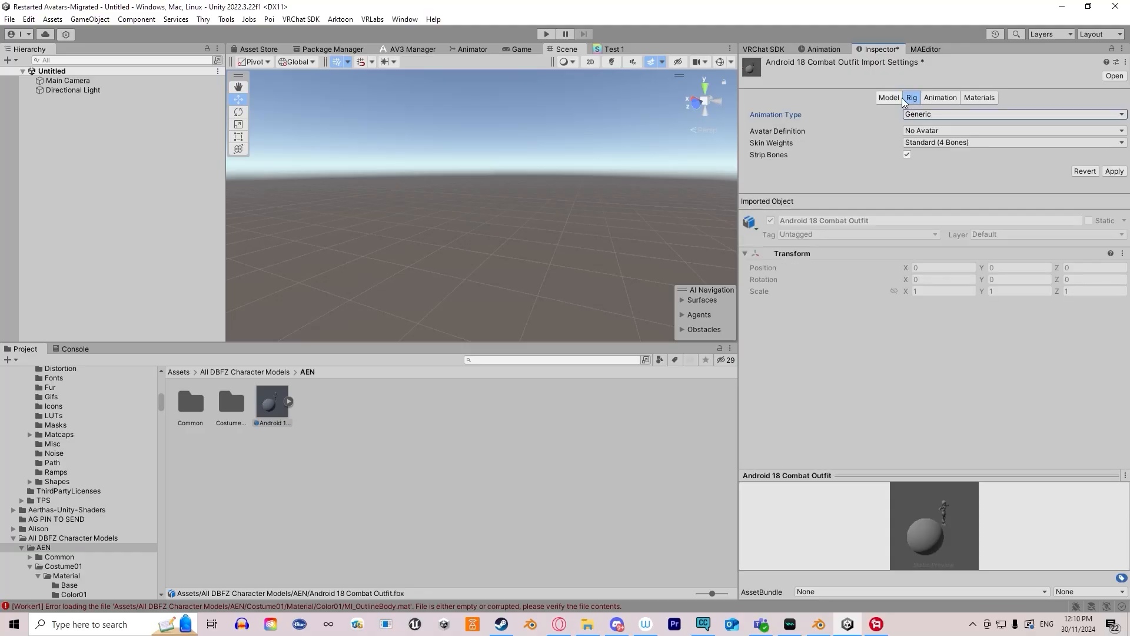
{"action": "left_click", "coordinate": [916, 116]}
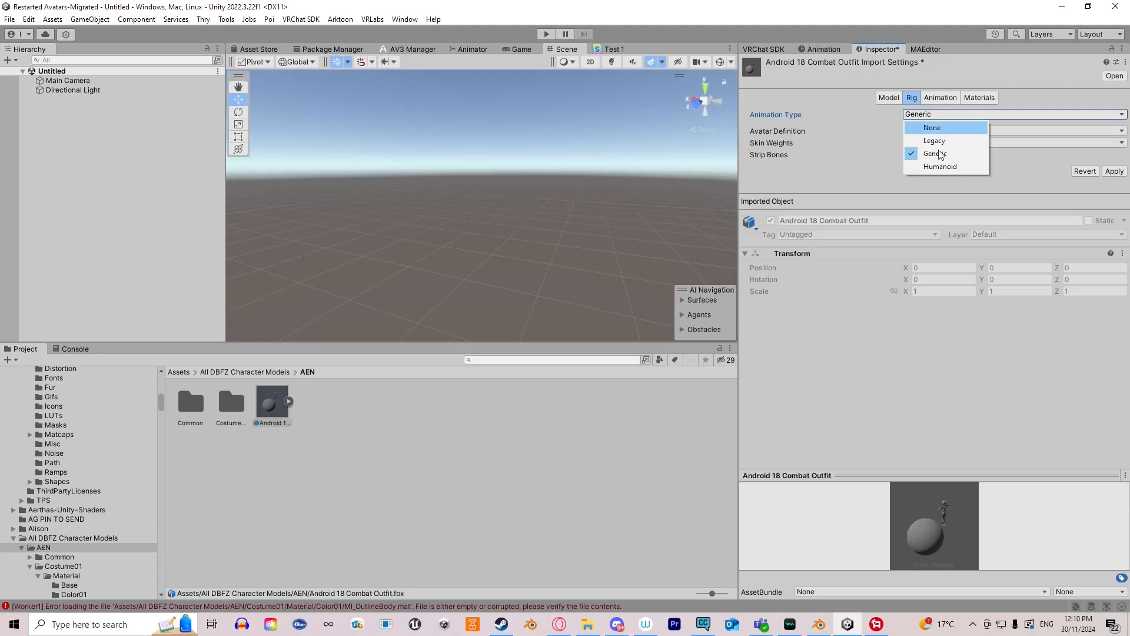
{"action": "left_click", "coordinate": [961, 169]}
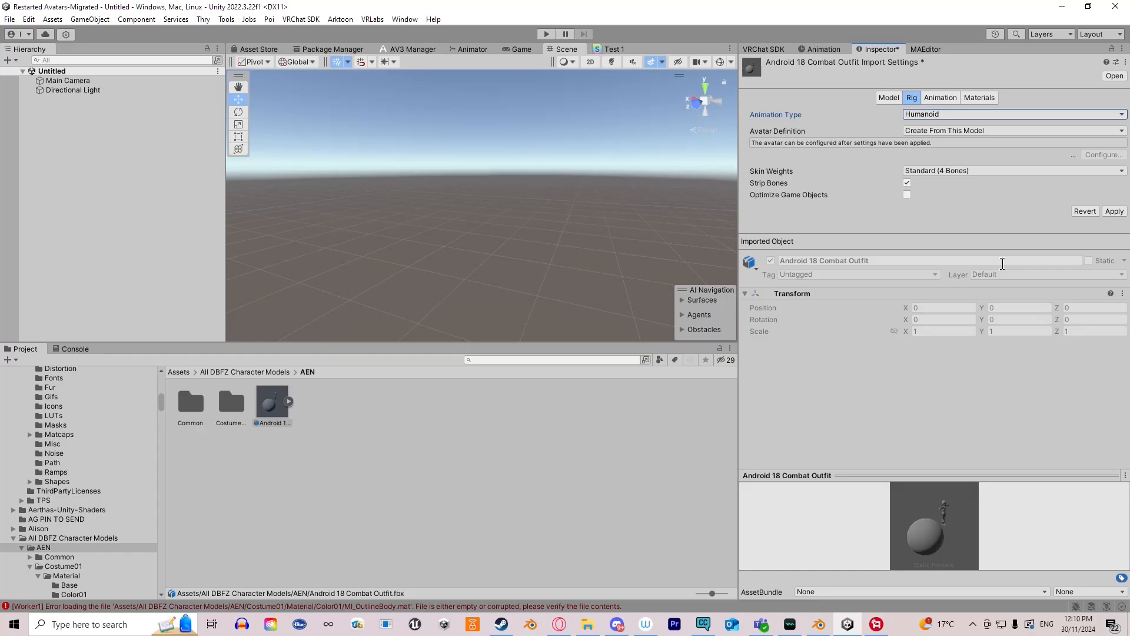
{"action": "left_click", "coordinate": [1113, 211]}
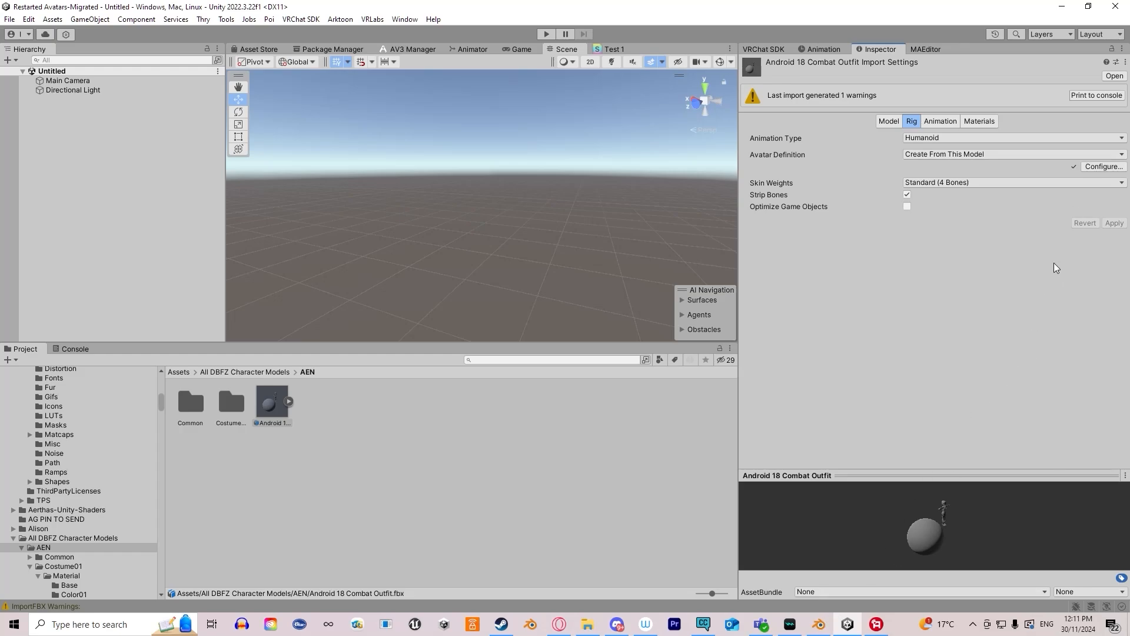
- Open the avatar configuration and map the Spine bone to the Spine slot and the Chest bone to the Chest slot
{"action": "left_click", "coordinate": [1087, 167]}
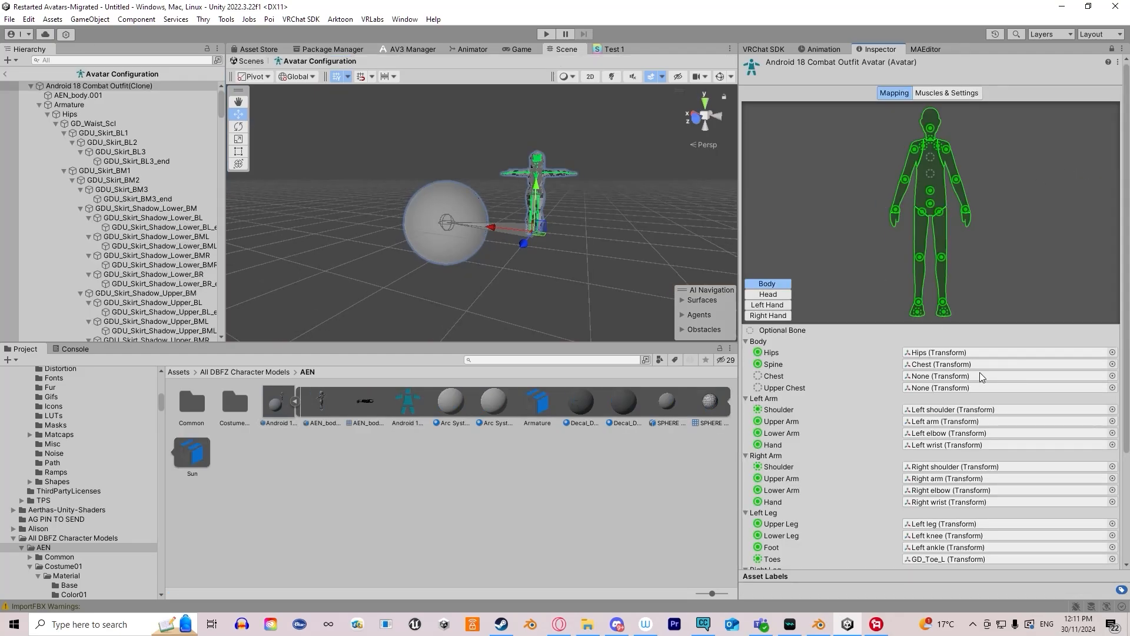
{"action": "scroll", "coordinate": [562, 150], "scroll_direction": "up", "scroll_amount": 4}
{"action": "middle_click_drag", "start_coordinate": [627, 150], "coordinate": [595, 155]}
{"action": "scroll", "coordinate": [595, 155], "scroll_direction": "up", "scroll_amount": 2}
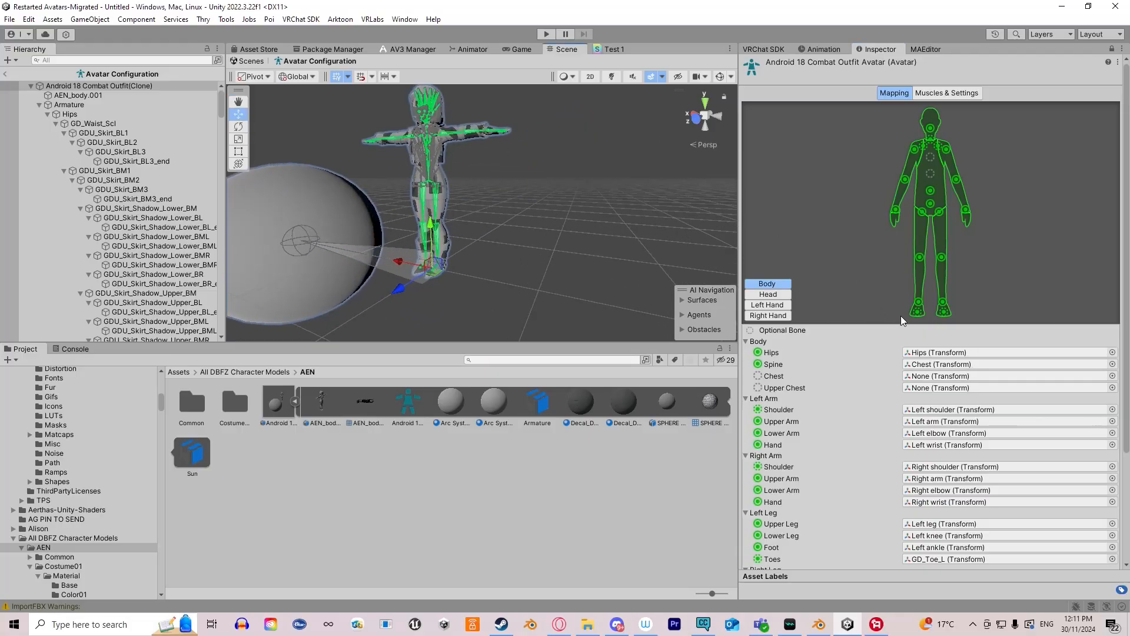
{"action": "left_click", "coordinate": [930, 364]}
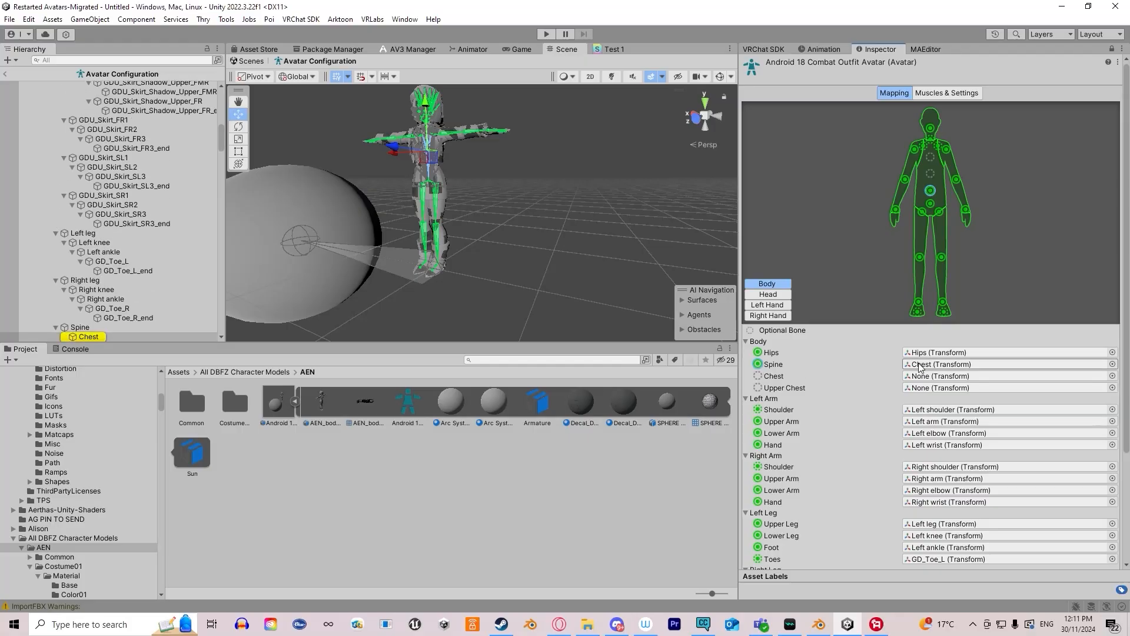
{"action": "left_click_drag", "start_coordinate": [89, 336], "coordinate": [941, 377]}
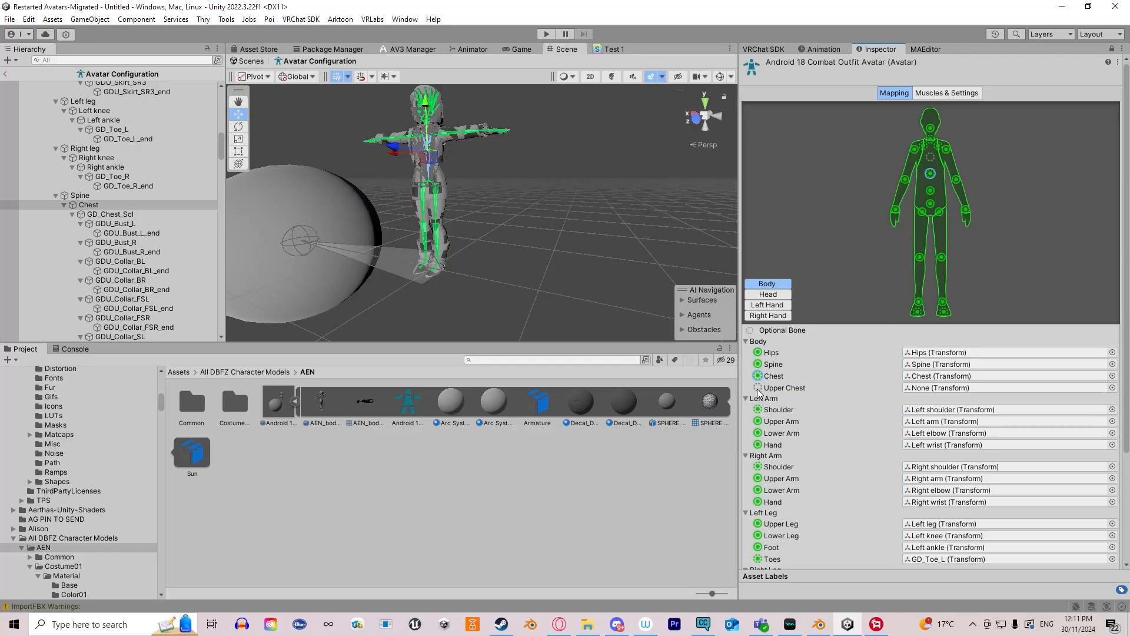
- Clear the Jaw bone assignment in the avatar's head mapping, leaving it at None
{"action": "left_click", "coordinate": [759, 296]}
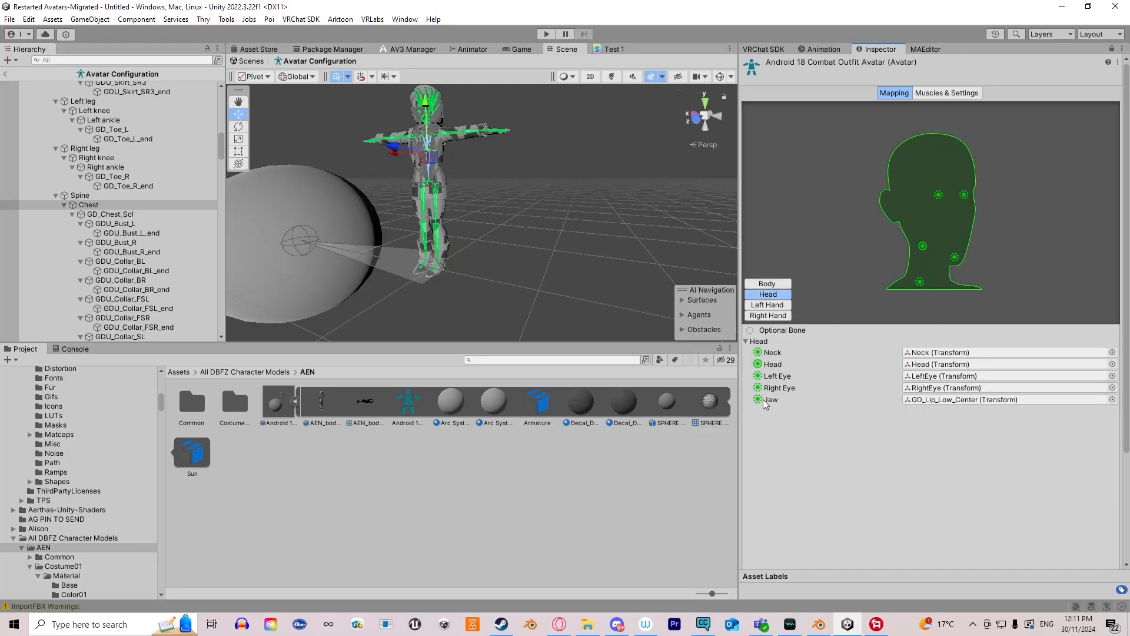
{"action": "left_click", "coordinate": [922, 400]}
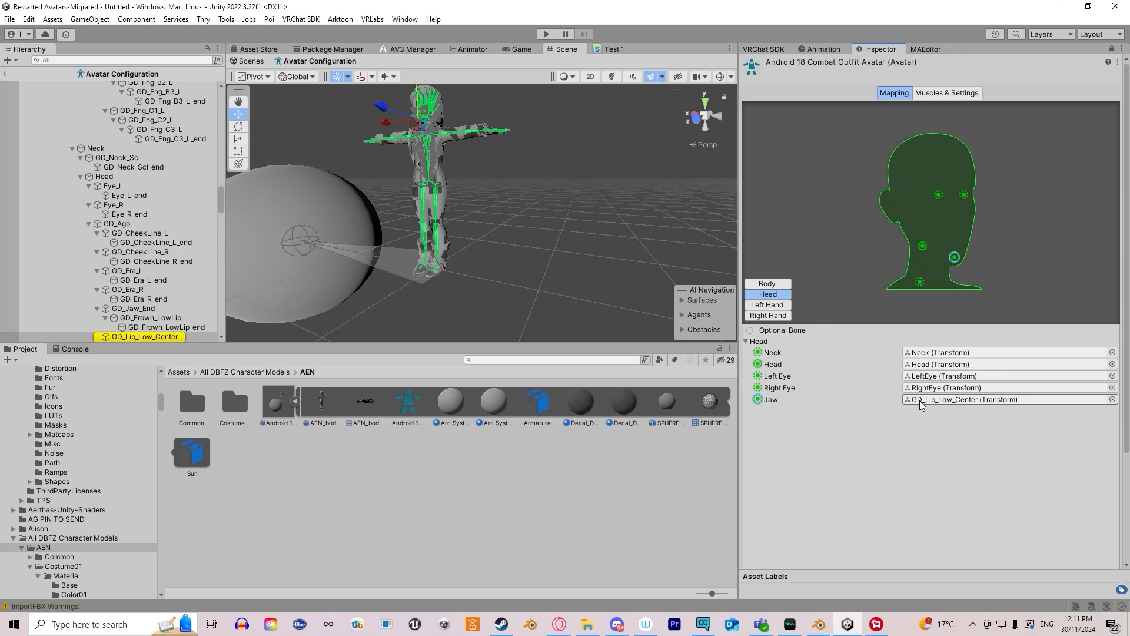
{"action": "key", "text": "Delete"}
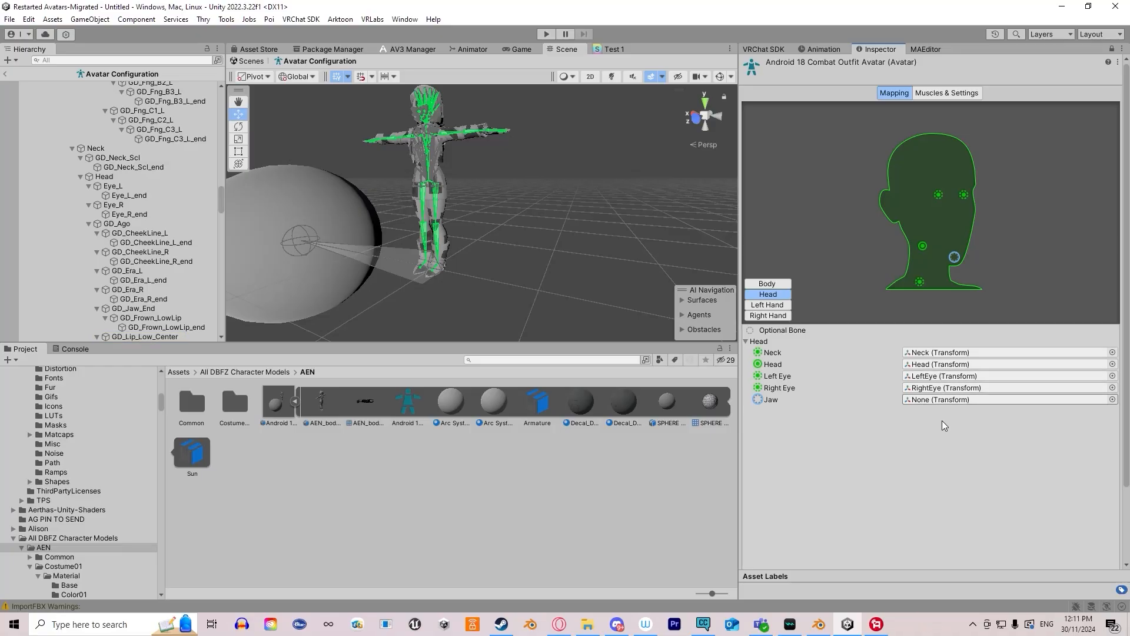
- Check the bones assigned to Neck, Head, Left Eye and Right Eye, and apply the avatar mapping
{"action": "scroll", "coordinate": [949, 424], "scroll_direction": "down", "scroll_amount": 3}
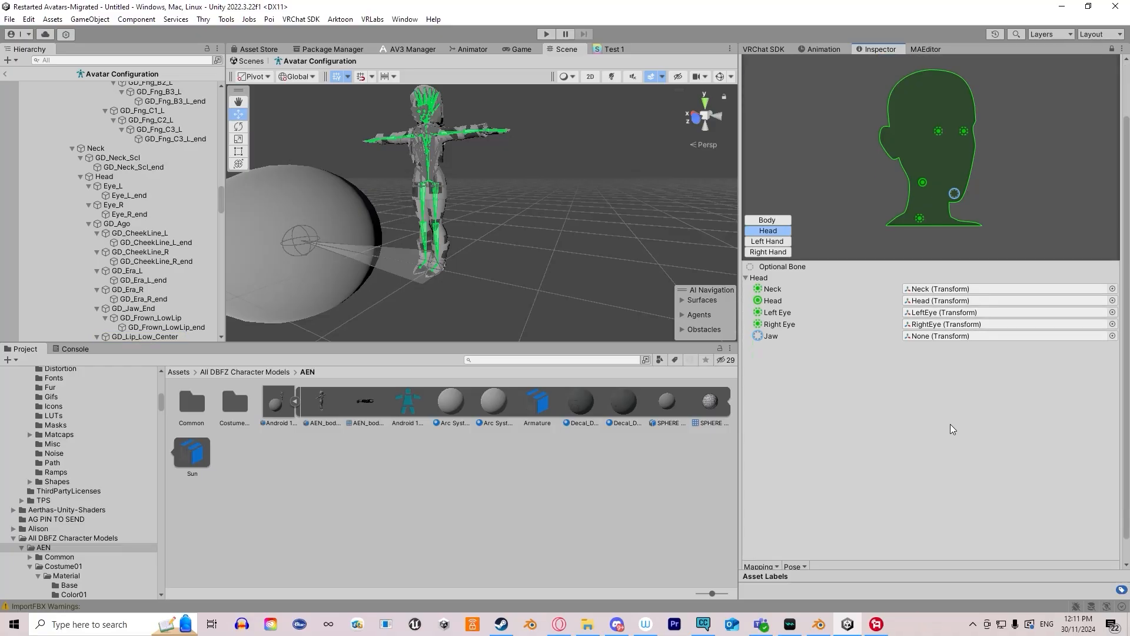
{"action": "scroll", "coordinate": [951, 425], "scroll_direction": "up", "scroll_amount": 3}
{"action": "left_click", "coordinate": [935, 353]}
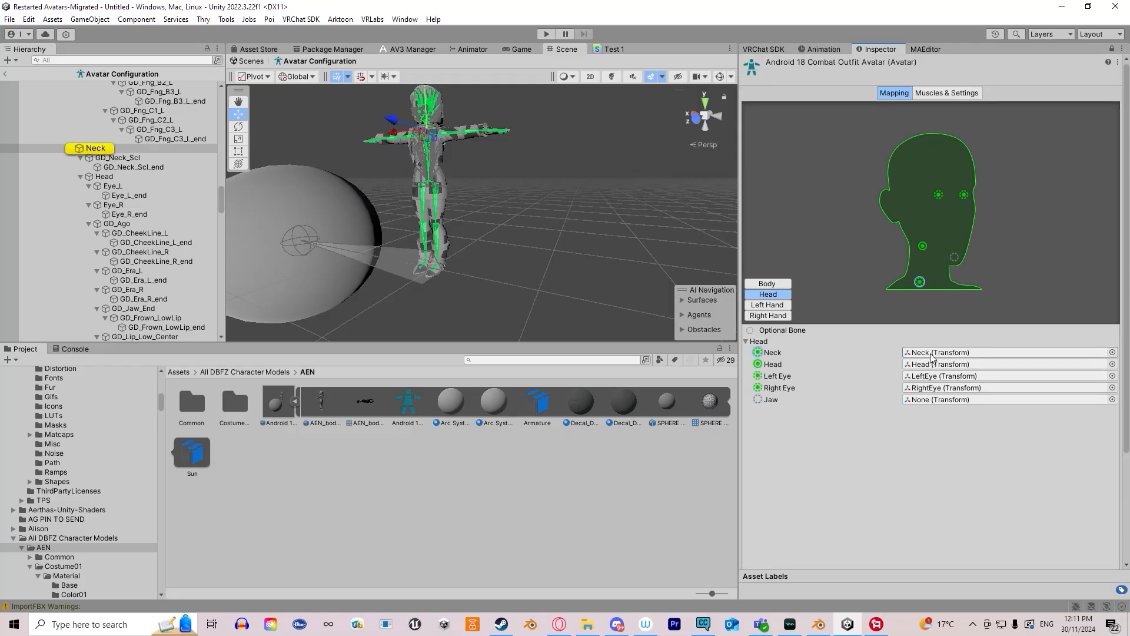
{"action": "left_click", "coordinate": [924, 351]}
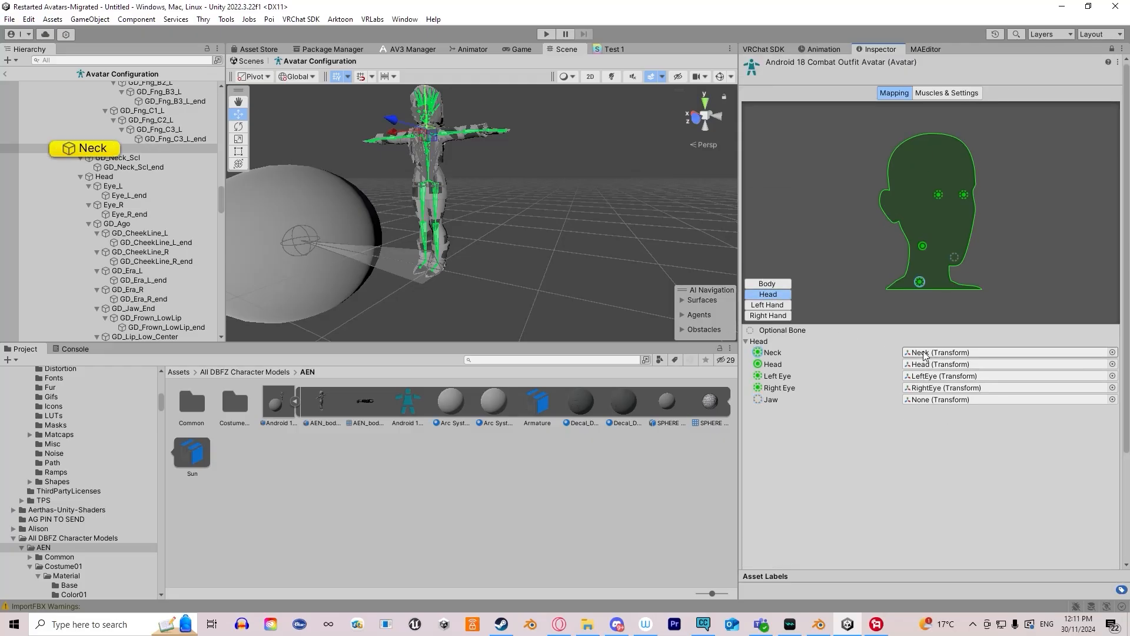
{"action": "left_click", "coordinate": [931, 364]}
{"action": "left_click", "coordinate": [935, 375]}
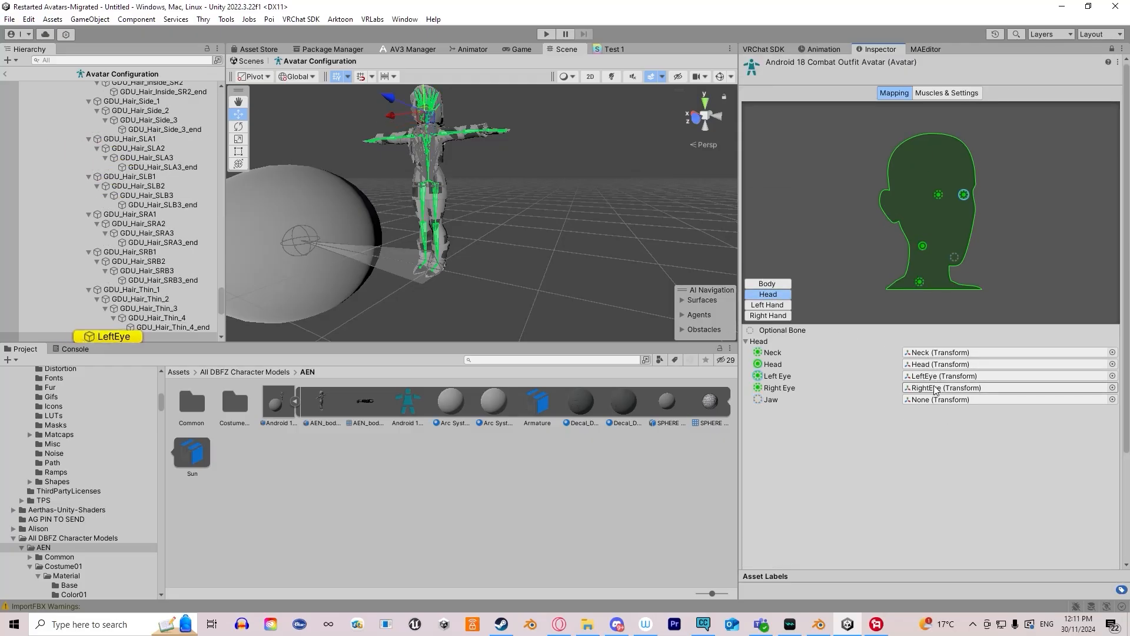
{"action": "left_click", "coordinate": [937, 387]}
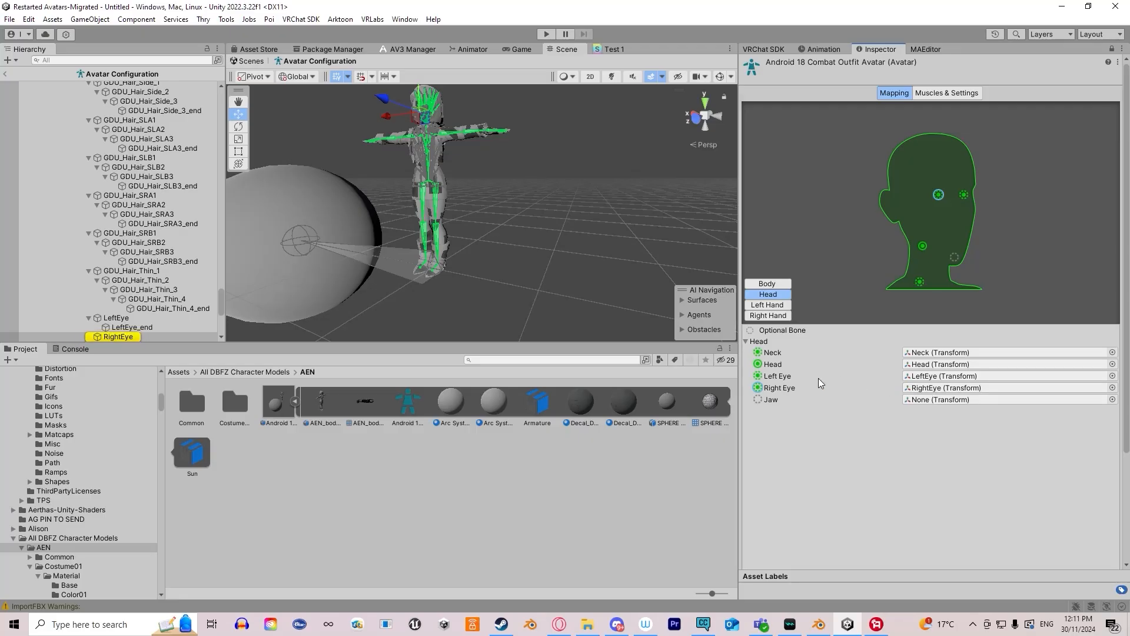
{"action": "scroll", "coordinate": [1054, 500], "scroll_direction": "down", "scroll_amount": 5}
{"action": "left_click", "coordinate": [1079, 520]}
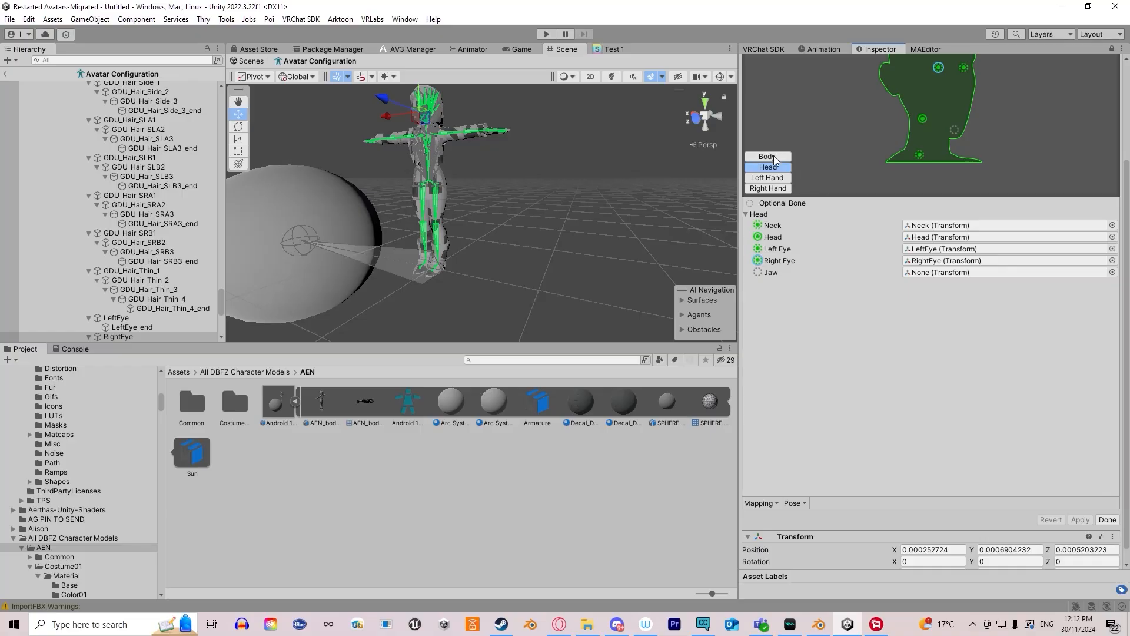
- Review the body, left-hand and right-hand bone mappings and finish the avatar configuration
{"action": "left_click", "coordinate": [768, 156]}
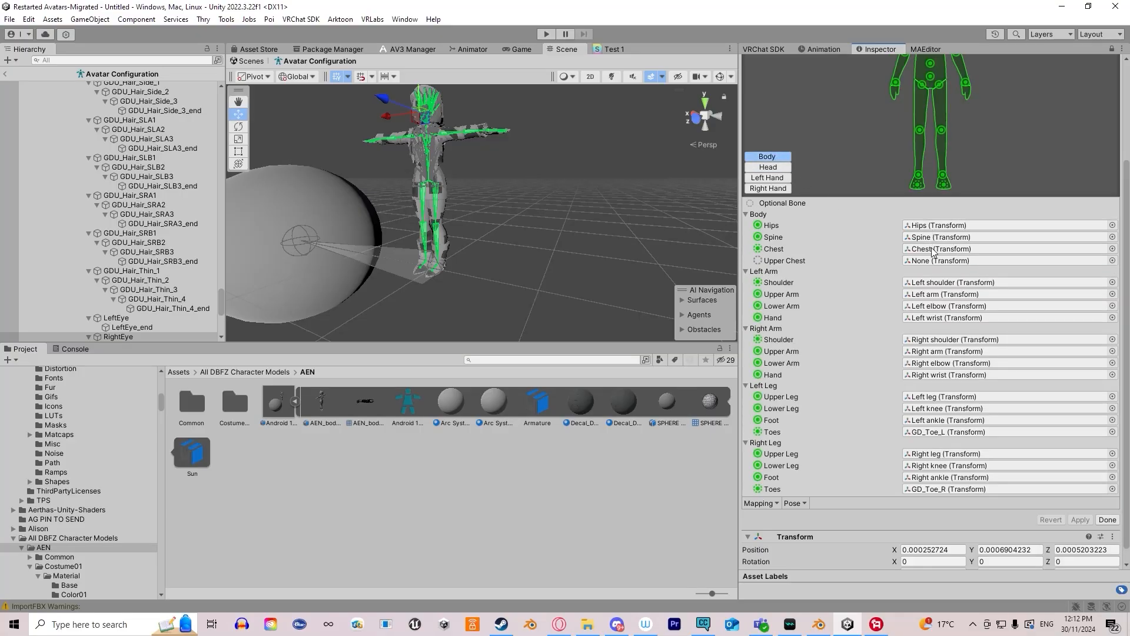
{"action": "scroll", "coordinate": [939, 306], "scroll_direction": "down", "scroll_amount": 1}
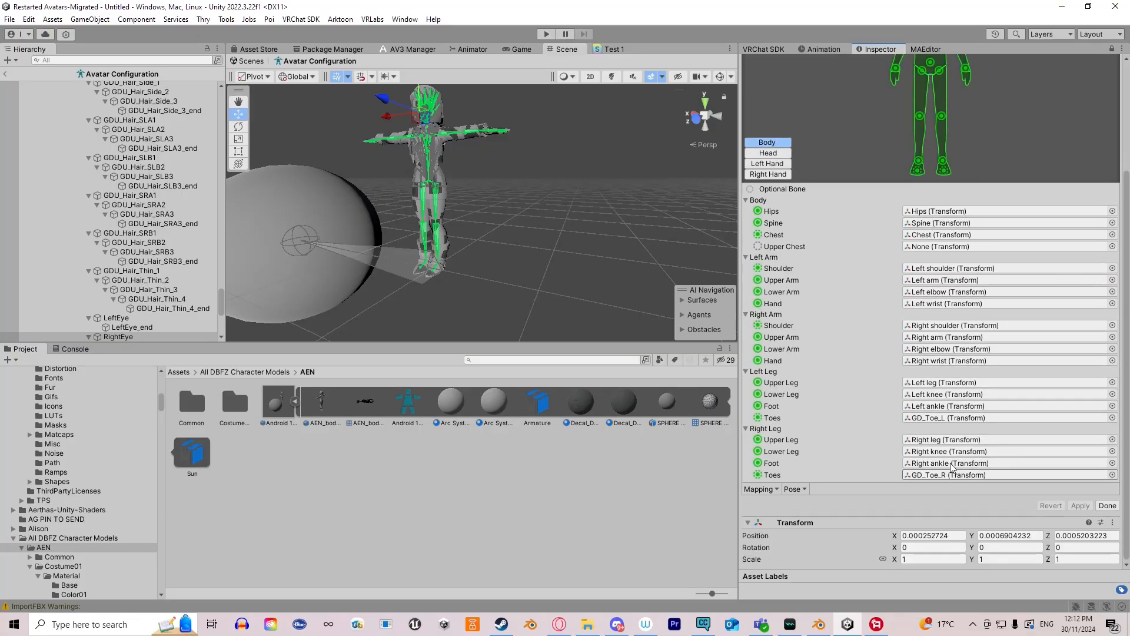
{"action": "left_click", "coordinate": [783, 165]}
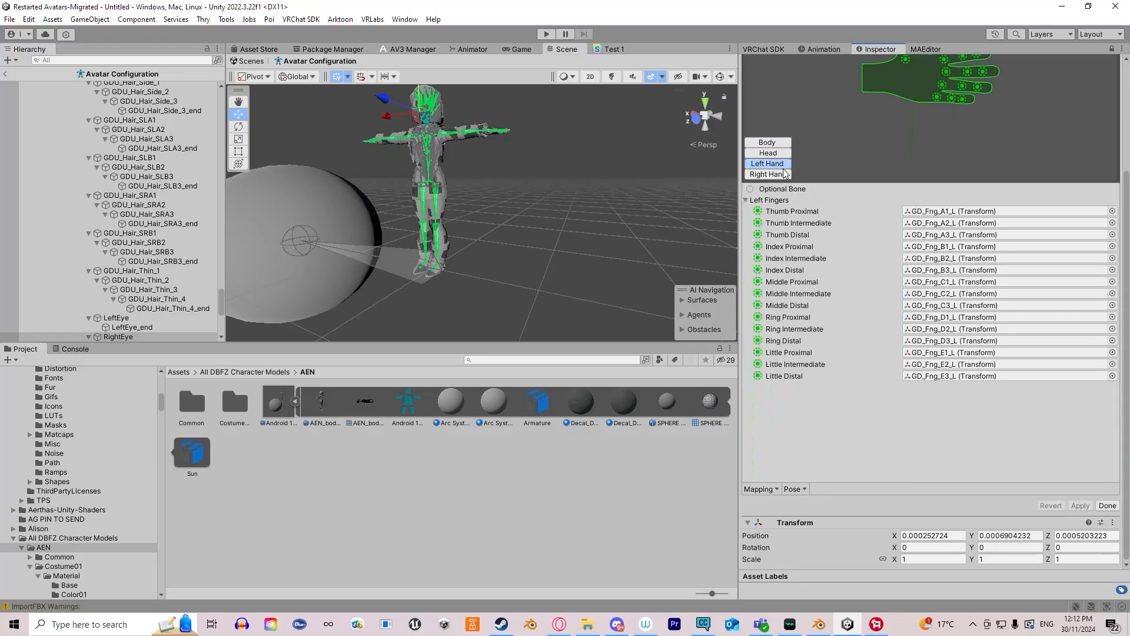
{"action": "left_click", "coordinate": [765, 174]}
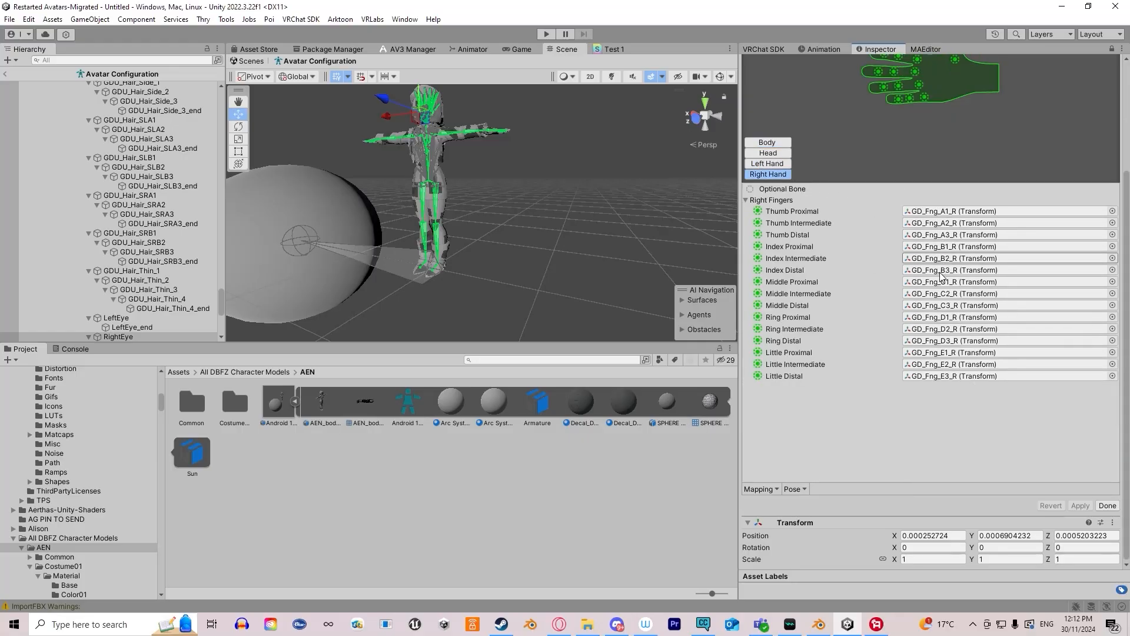
{"action": "left_click", "coordinate": [1105, 506]}
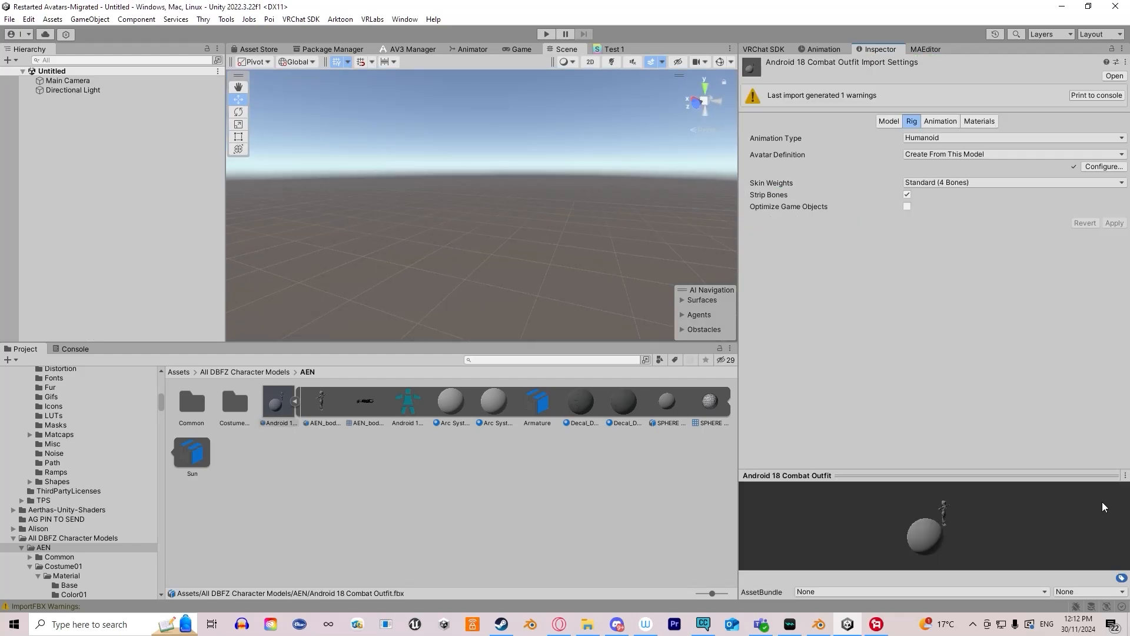
- Collapse the Android 18 Combat Outfit asset's contents and add the model to the scene hierarchy
{"action": "left_click", "coordinate": [294, 402]}
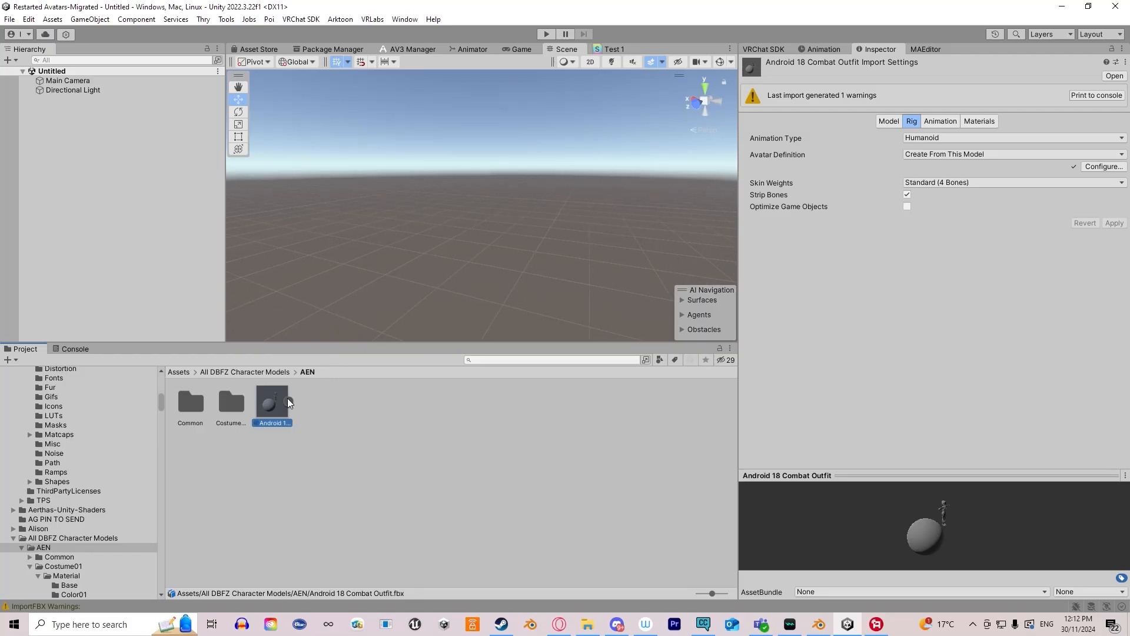
{"action": "left_click_drag", "start_coordinate": [271, 401], "coordinate": [289, 432]}
{"action": "left_click_drag", "start_coordinate": [275, 405], "coordinate": [61, 176]}
{"action": "mouse_move", "coordinate": [541, 206]}
{"action": "middle_mouse_down"}
{"action": "mouse_move", "coordinate": [535, 176]}
{"action": "mouse_move", "coordinate": [548, 195]}
{"action": "middle_mouse_up"}
{"action": "scroll", "coordinate": [548, 197], "scroll_direction": "up", "scroll_amount": 2}
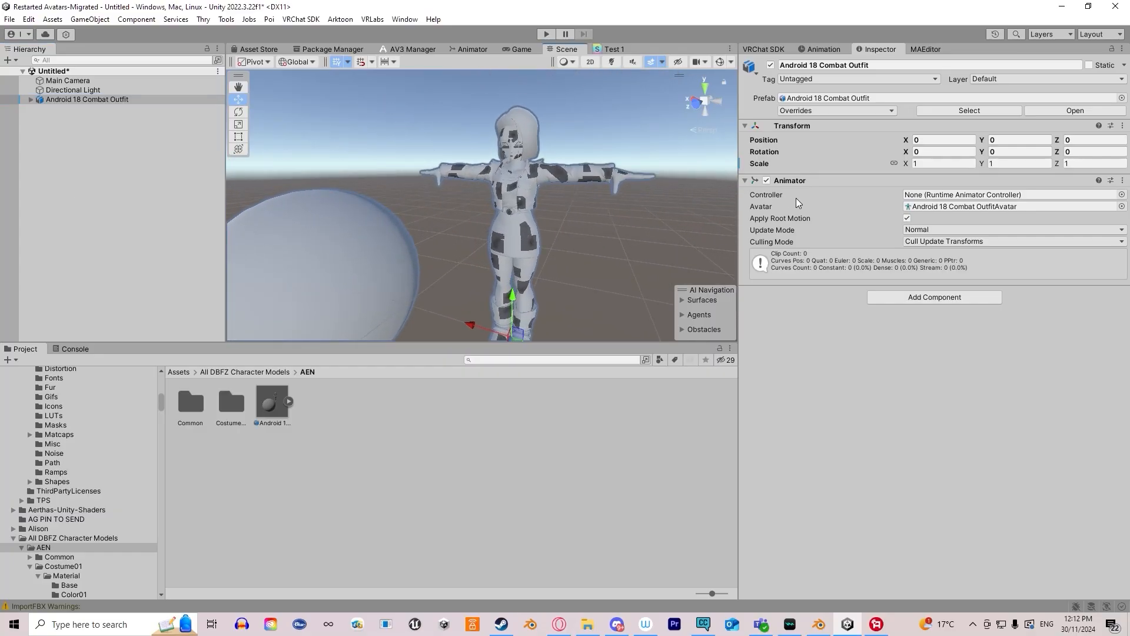
{"action": "left_click_drag", "start_coordinate": [278, 386], "coordinate": [465, 210]}
{"action": "key", "text": "Escape"}
{"action": "left_click", "coordinate": [65, 139]}
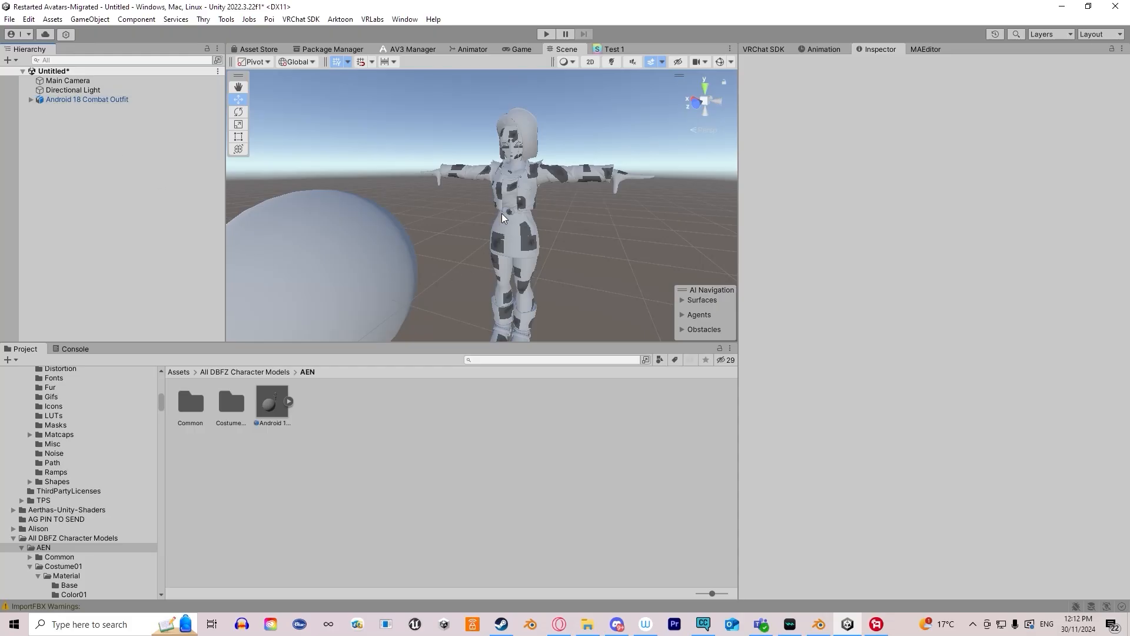
{"action": "left_click", "coordinate": [142, 99]}
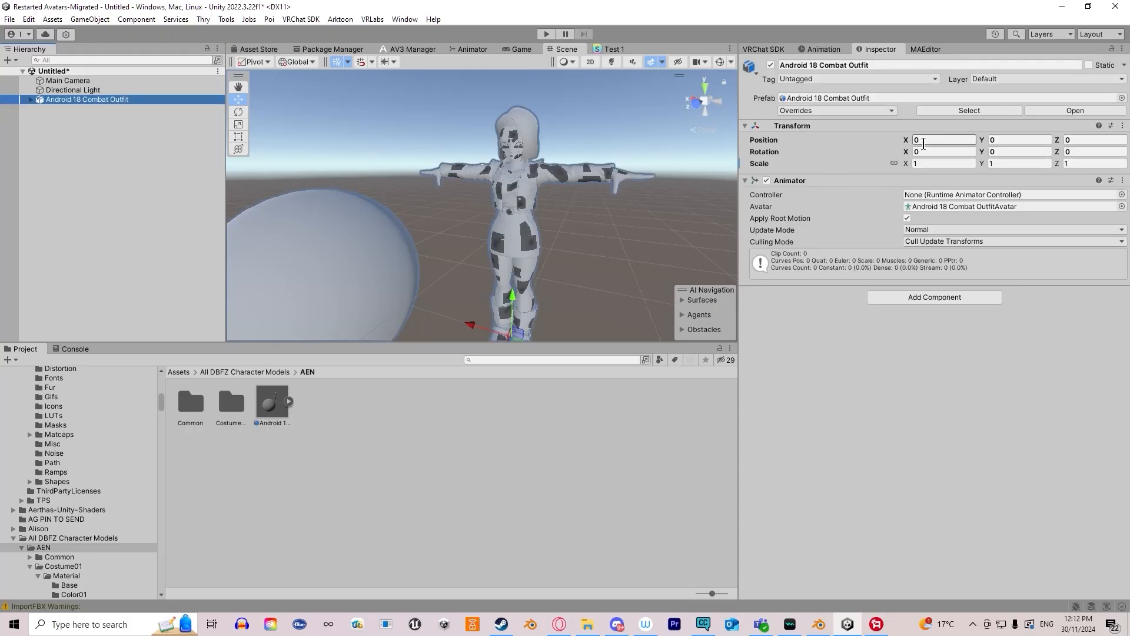
{"action": "right_click_drag", "start_coordinate": [570, 150], "coordinate": [573, 150]}
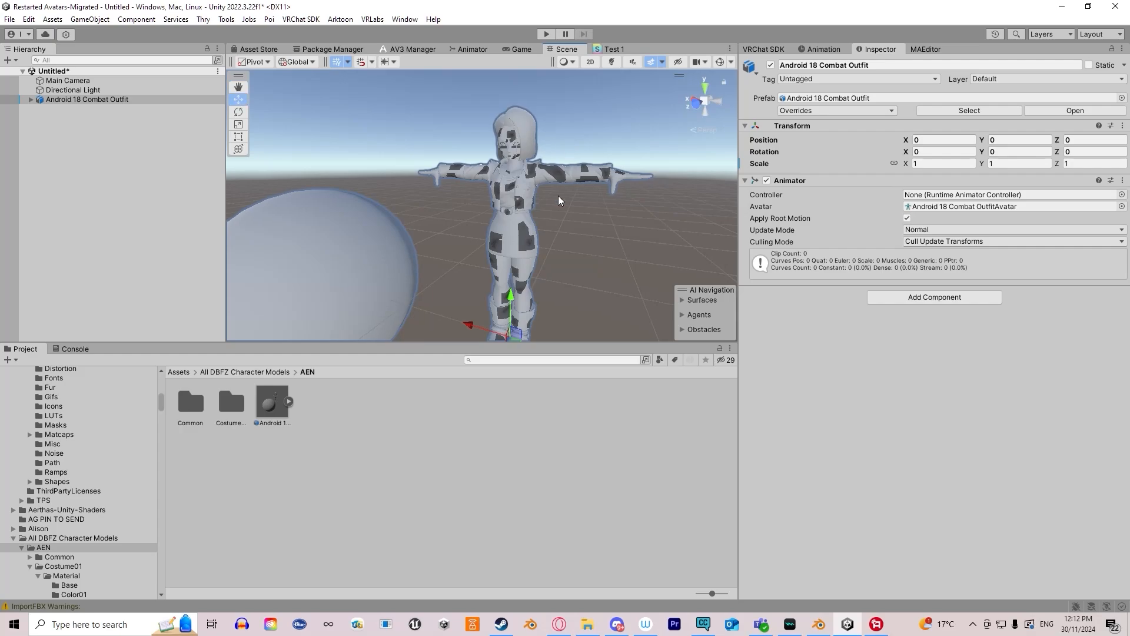
{"action": "right_click", "coordinate": [364, 472]}
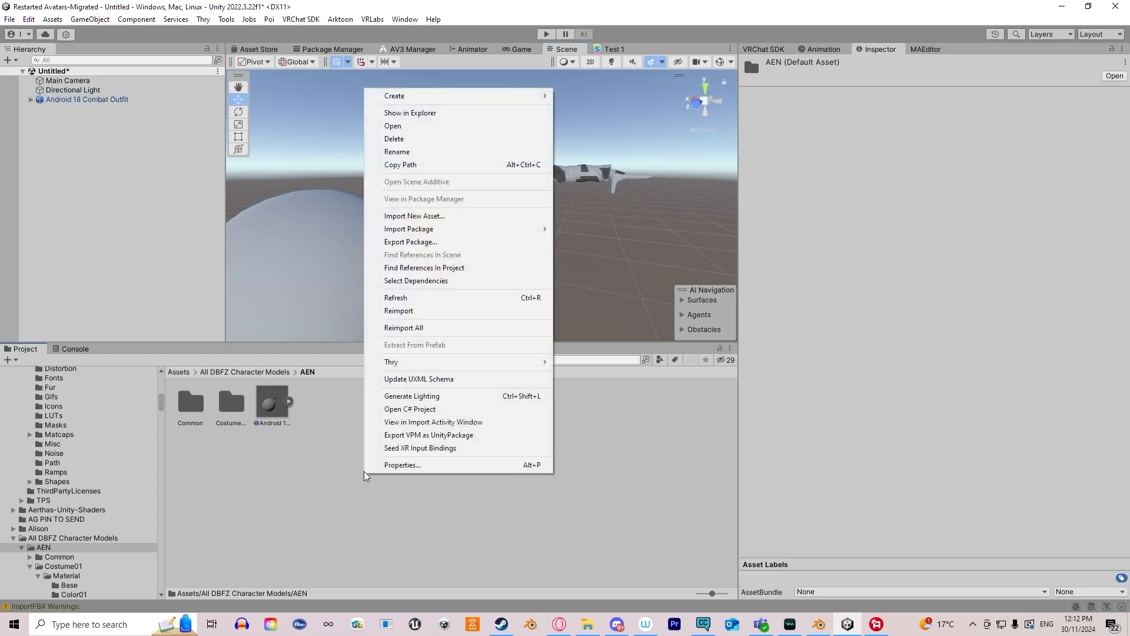
{"action": "left_click", "coordinate": [330, 437]}
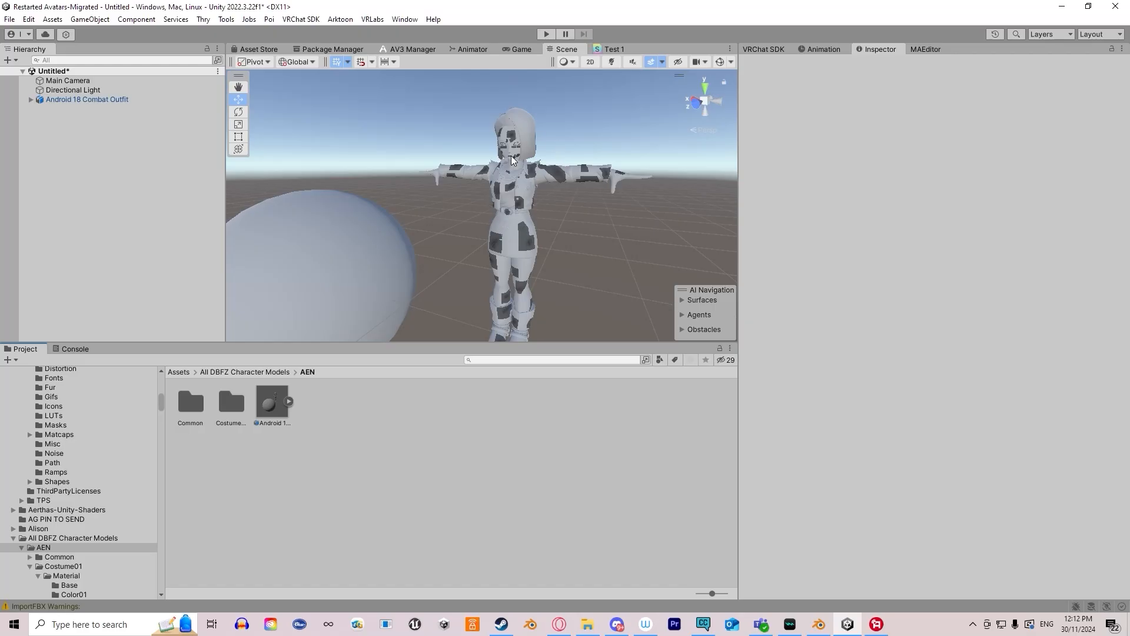
{"action": "left_click", "coordinate": [323, 255]}
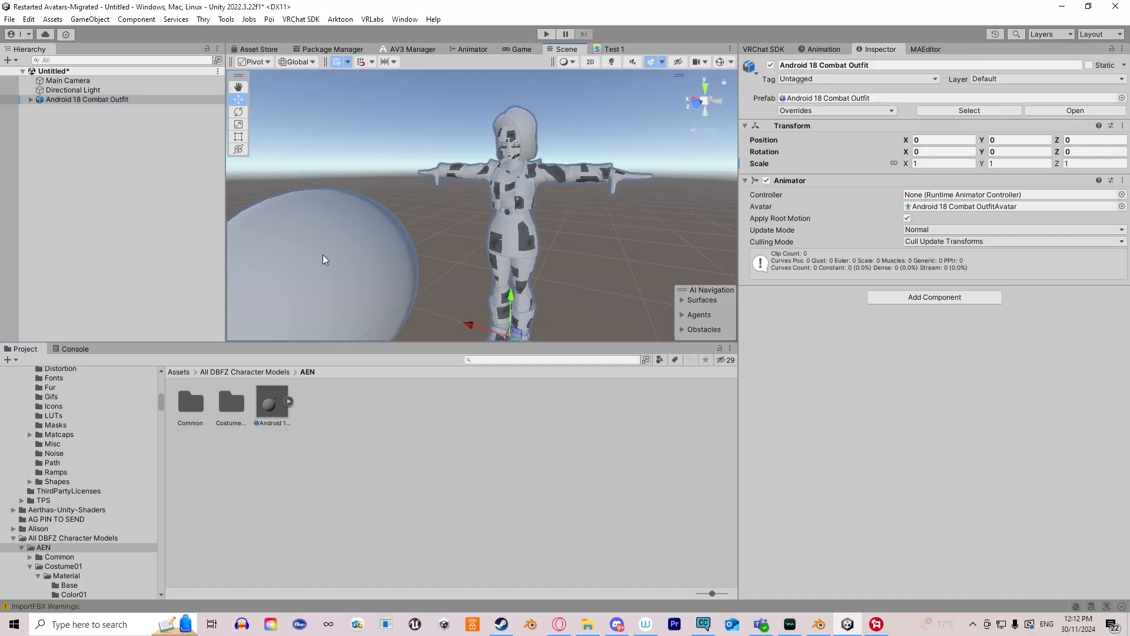
- Create a new material in the AEN folder and name it Base Textures
{"action": "left_click", "coordinate": [418, 429]}
{"action": "right_click", "coordinate": [418, 432]}
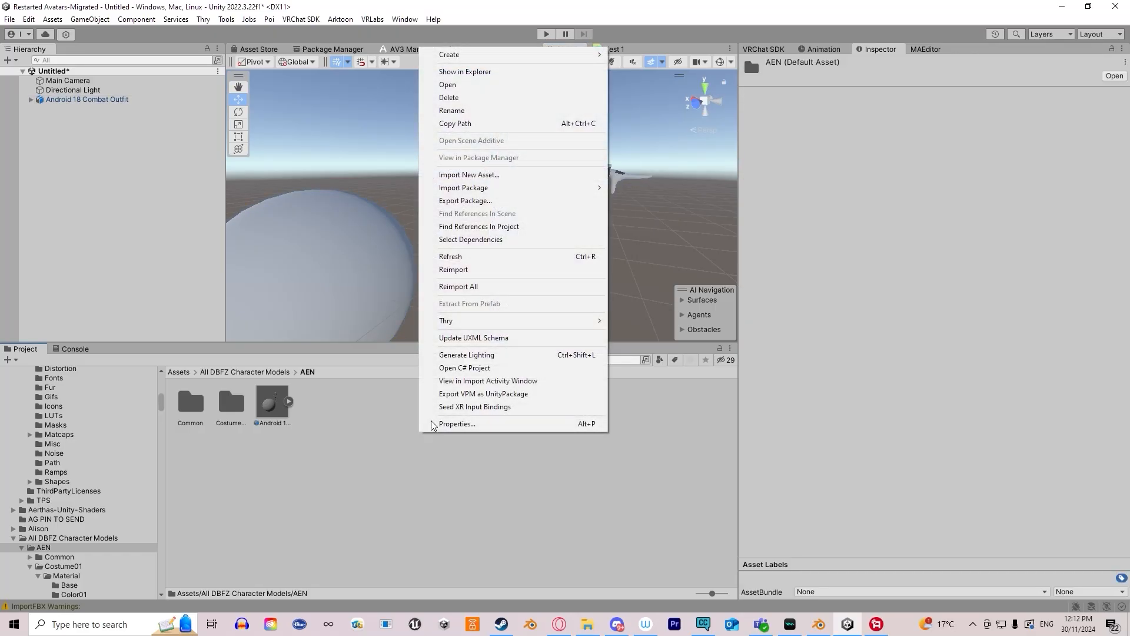
{"action": "mouse_move", "coordinate": [578, 52]}
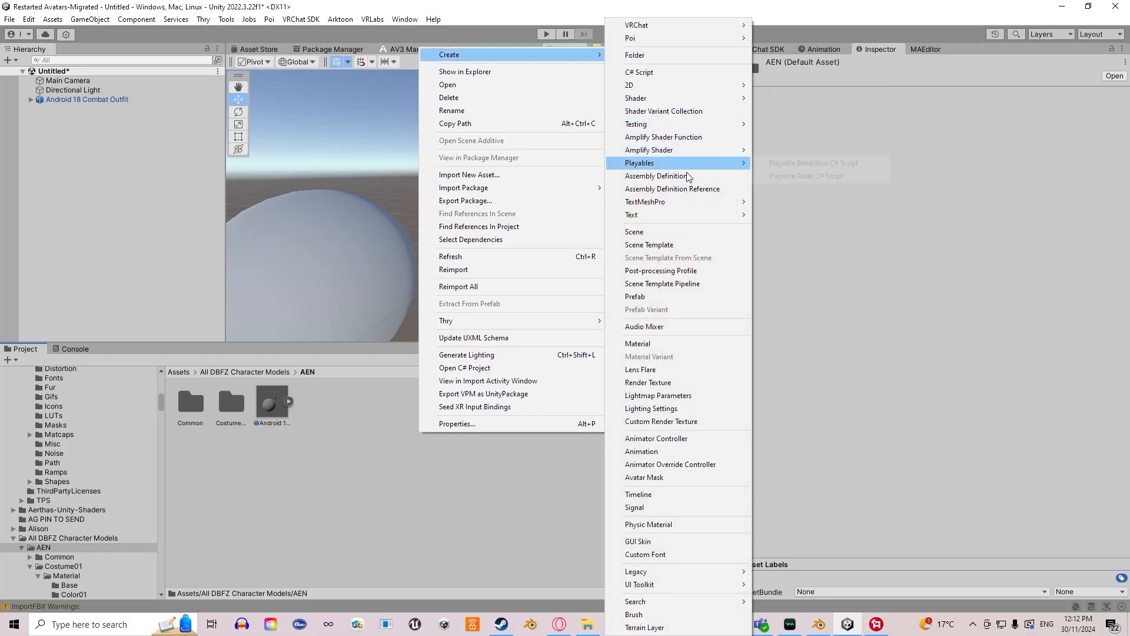
{"action": "left_click", "coordinate": [665, 345]}
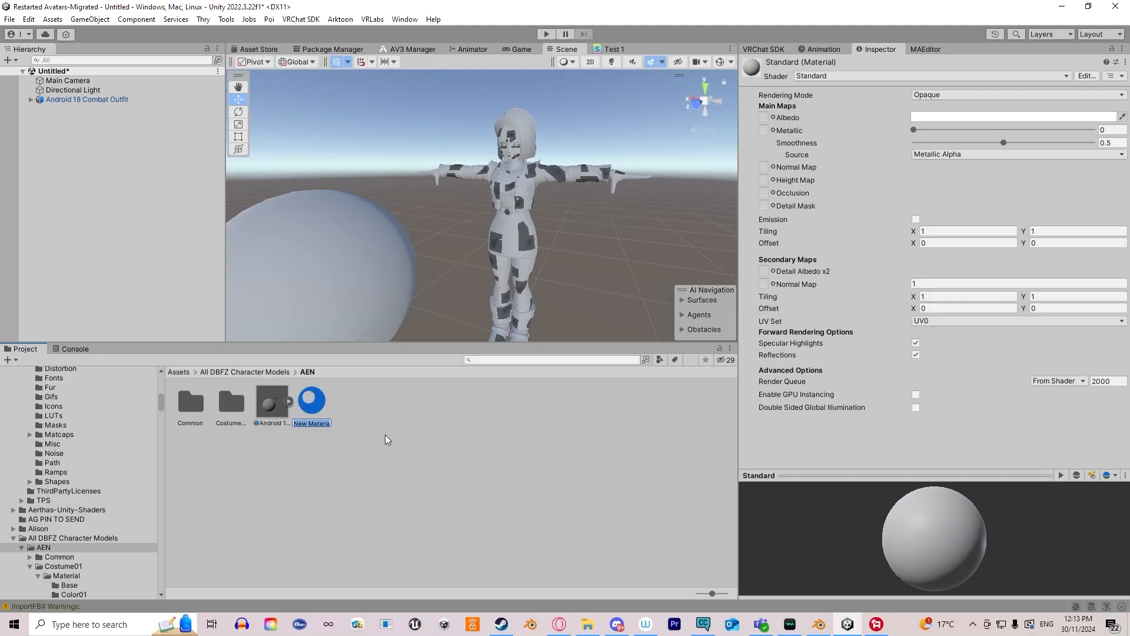
{"action": "type", "text": "Base Textures"}
{"action": "key", "text": "Return"}
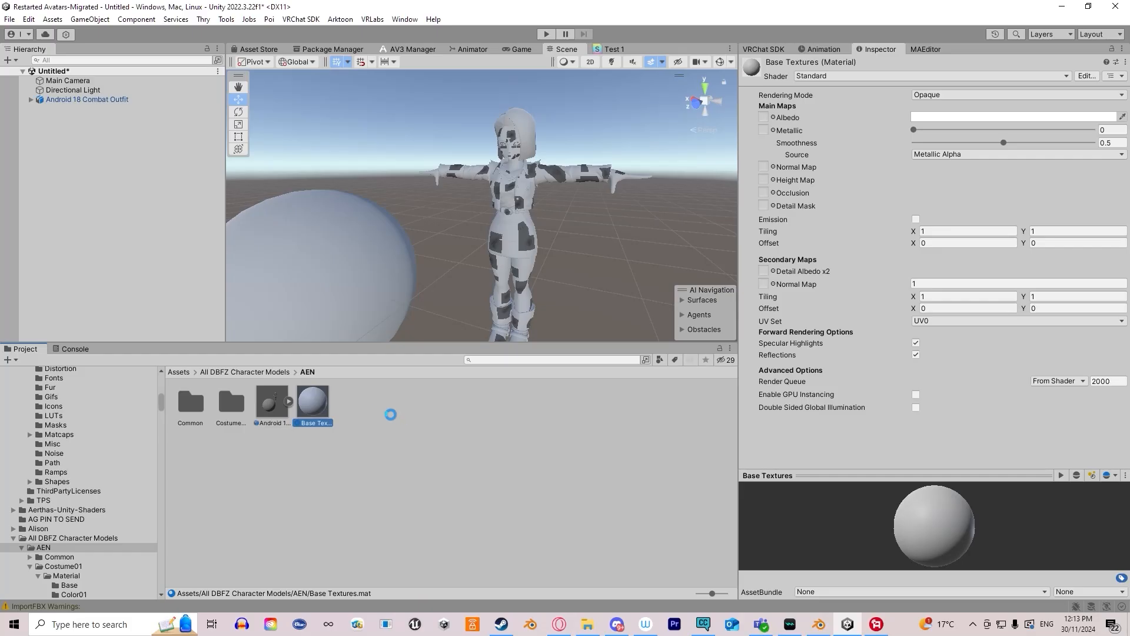
- Duplicate the Base Textures material and rename the copy Face Decal
{"action": "key", "text": "ctrl+d"}
{"action": "left_click", "coordinate": [353, 423]}
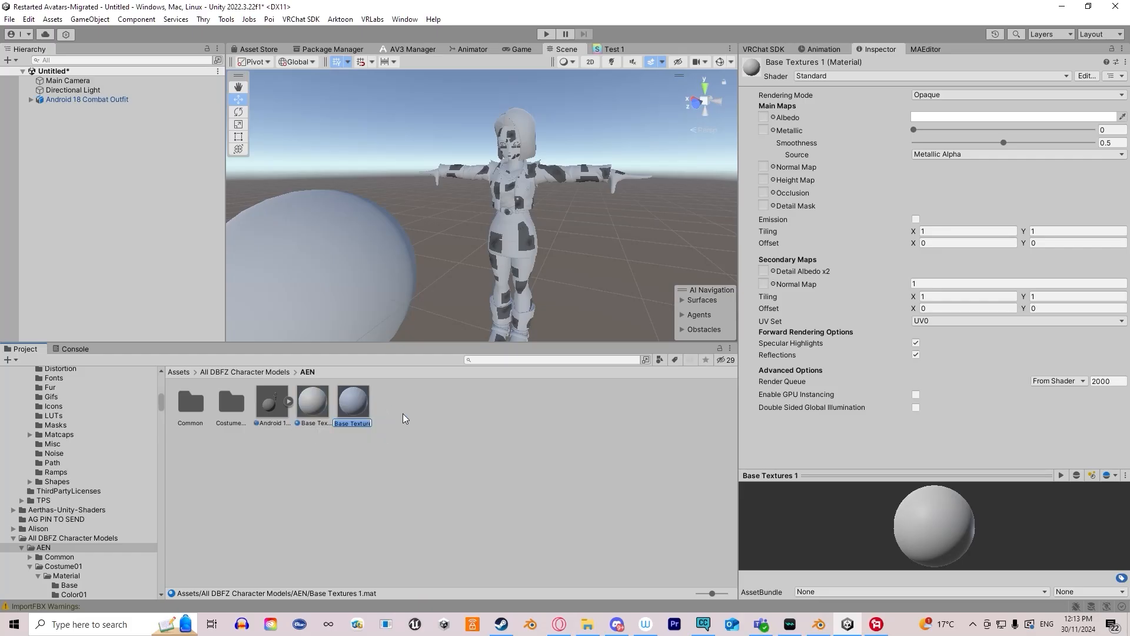
{"action": "type", "text": "Face Decal"}
{"action": "key", "text": "Return"}
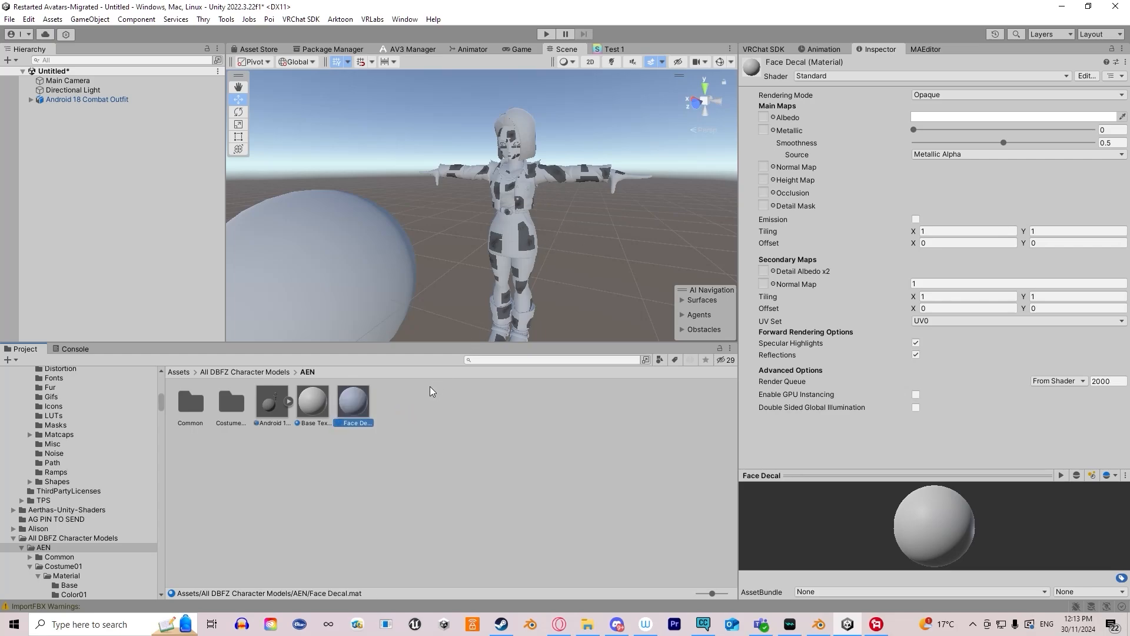
- Duplicate the Face Decal material and rename the copy Battle Damage
{"action": "key", "text": "ctrl+d"}
{"action": "left_click", "coordinate": [391, 429]}
{"action": "left_click", "coordinate": [395, 424]}
{"action": "left_click", "coordinate": [396, 424]}
{"action": "type", "text": "Bal"}
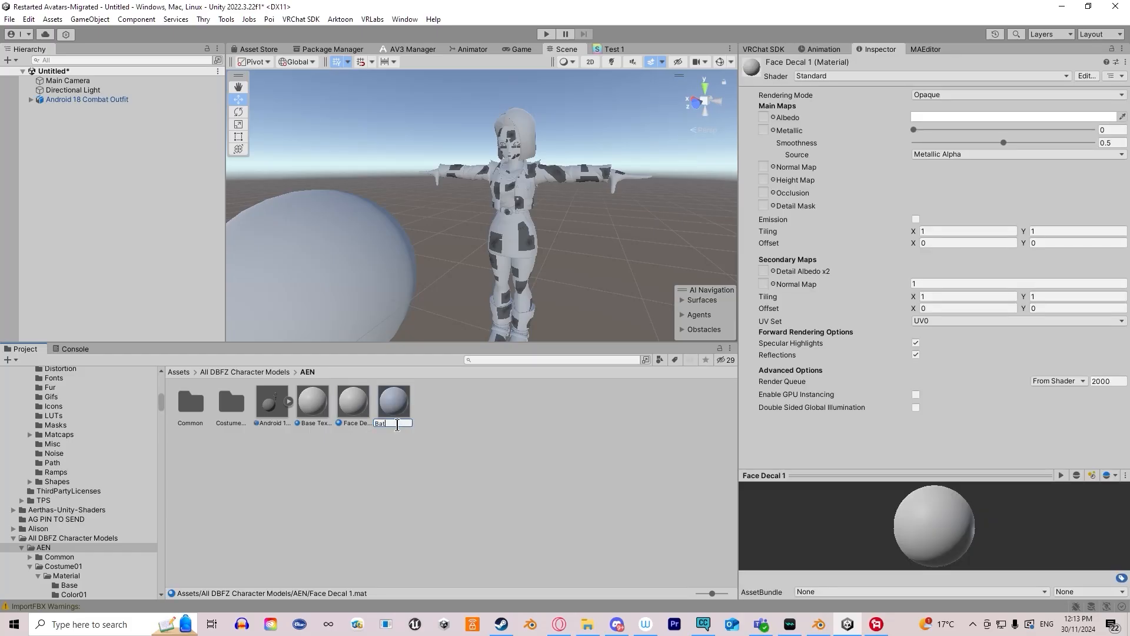
{"action": "type", "text": "tle Damage"}
{"action": "key", "text": "Return"}
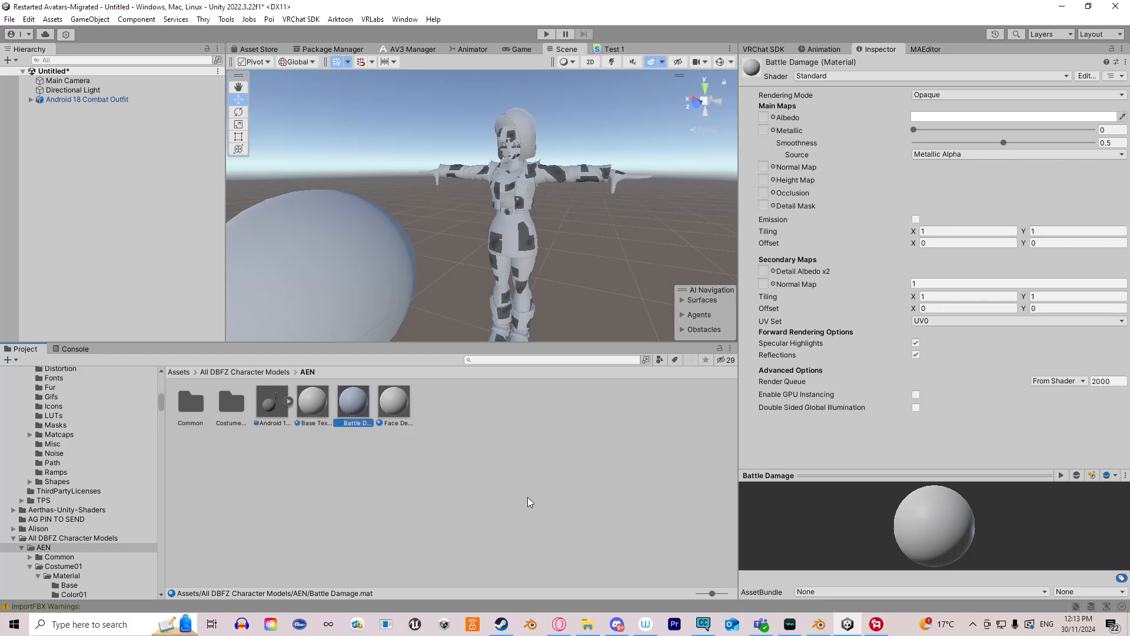
- Select the Battle Damage and Face Decal materials together for shared editing
{"action": "left_click", "coordinate": [396, 411]}
{"action": "left_click", "coordinate": [350, 410]}
{"action": "left_click", "coordinate": [393, 403], "text": "ctrl"}
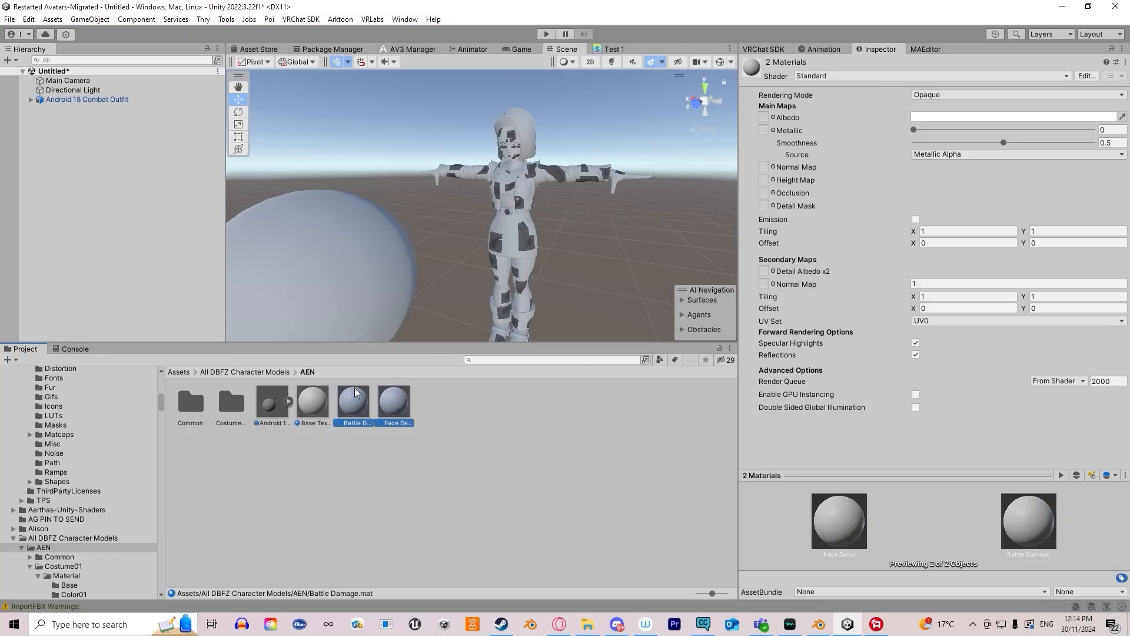
{"action": "left_click", "coordinate": [328, 452]}
{"action": "left_click", "coordinate": [356, 412]}
{"action": "left_click", "coordinate": [399, 389], "text": "ctrl"}
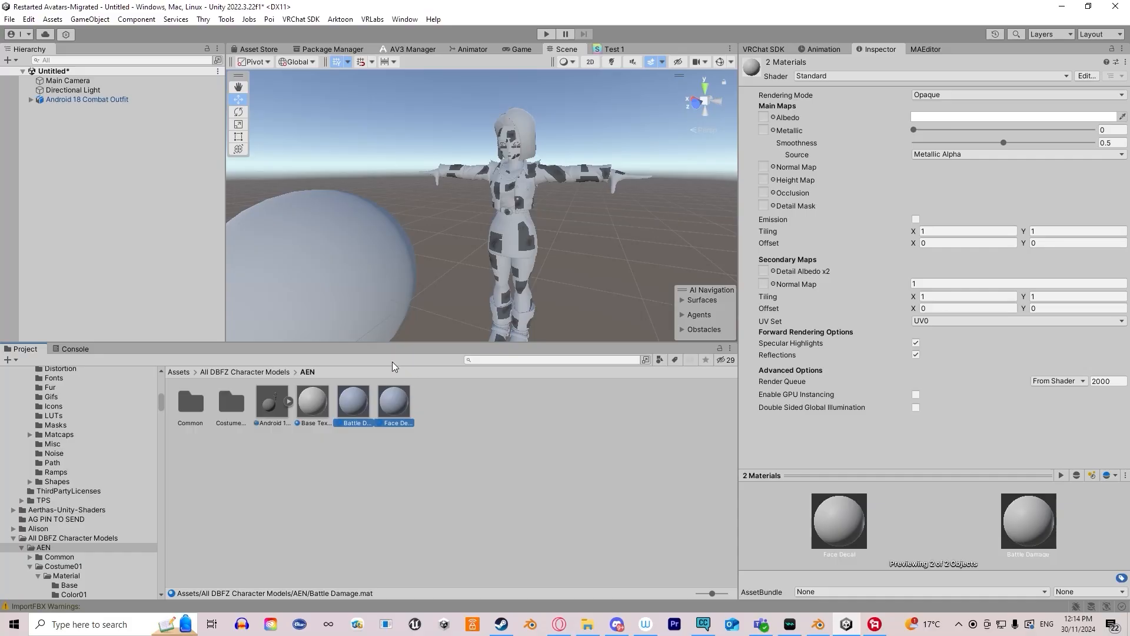
- Assign the Arc System Works FighterZ Opaque v8.1.3 shader to the Face Decal and Battle Damage materials
{"action": "left_click", "coordinate": [820, 77]}
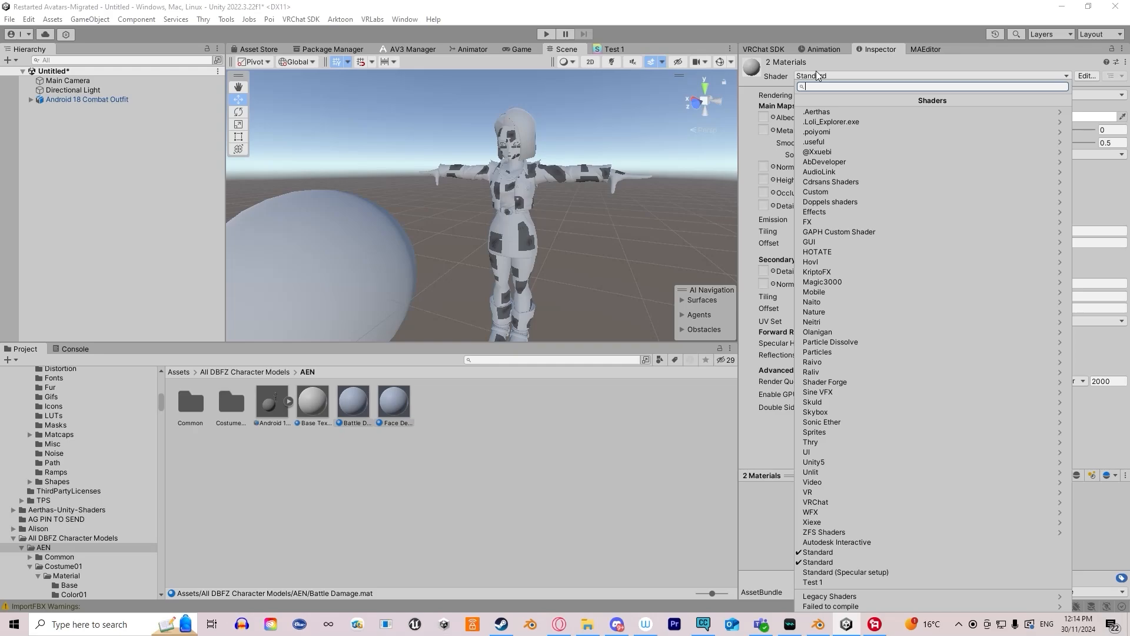
{"action": "left_click", "coordinate": [816, 66]}
{"action": "left_click", "coordinate": [817, 76]}
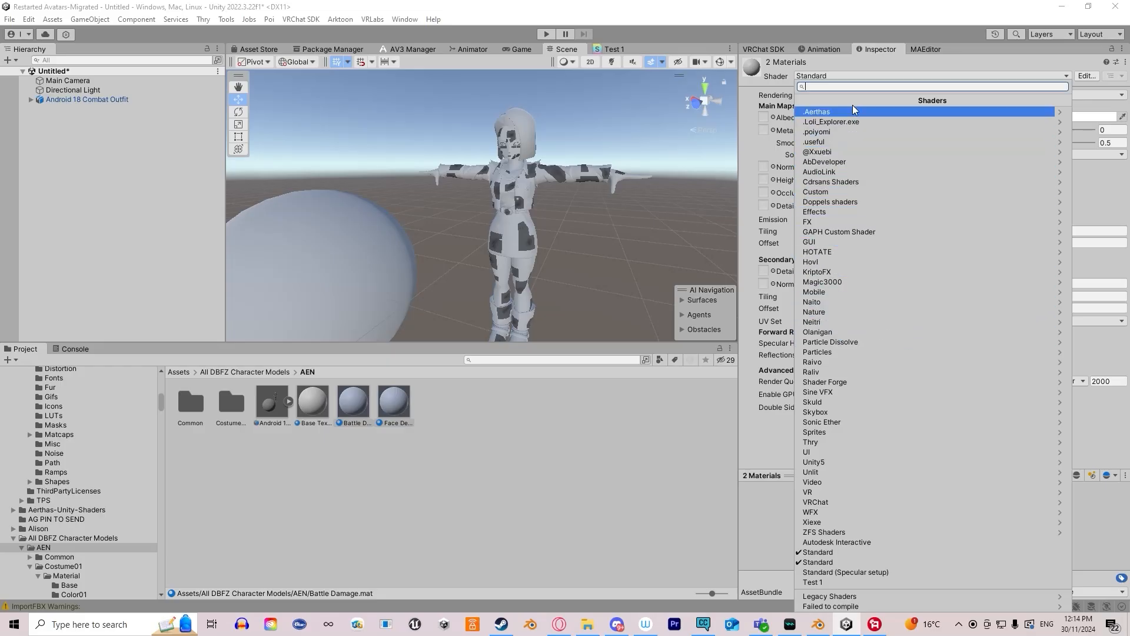
{"action": "left_click", "coordinate": [815, 111]}
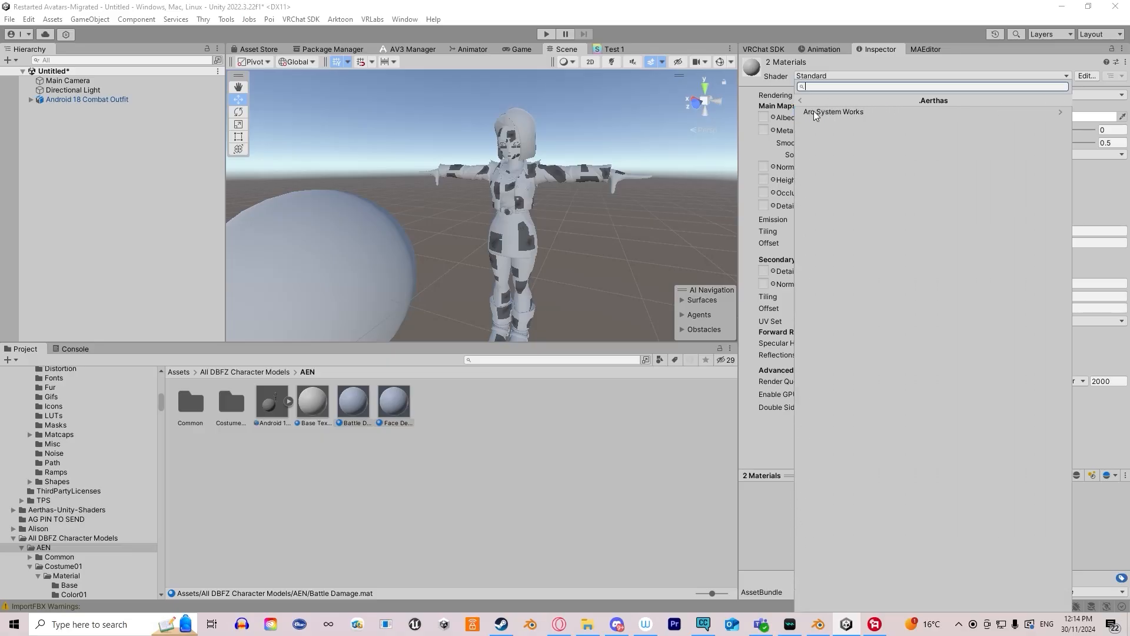
{"action": "left_click", "coordinate": [851, 113]}
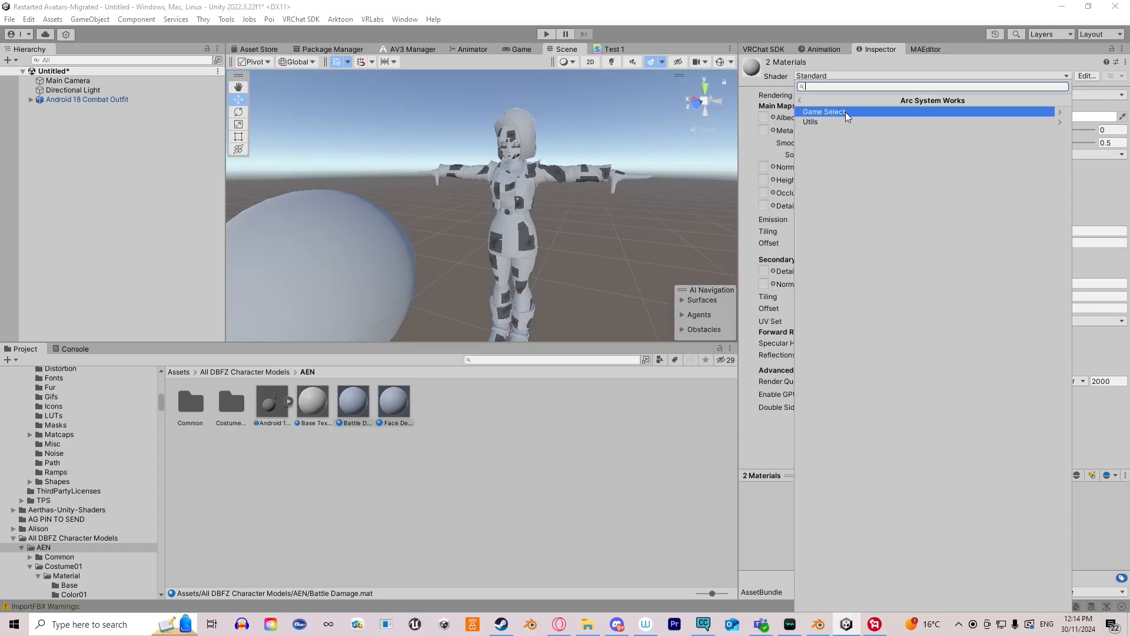
{"action": "left_click", "coordinate": [843, 113]}
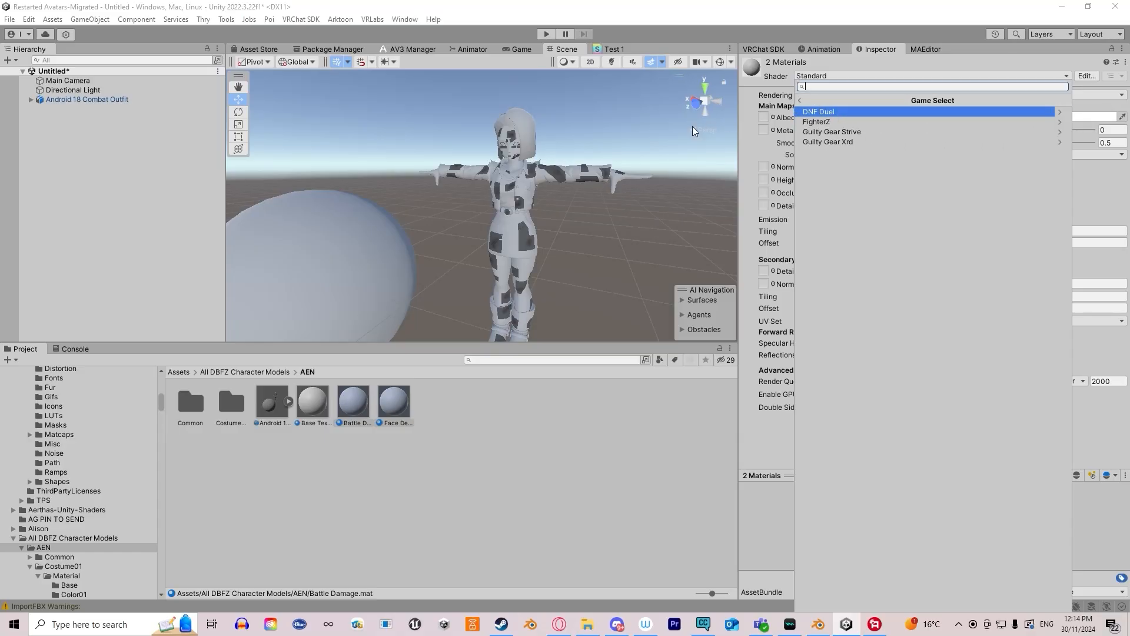
{"action": "left_click", "coordinate": [817, 121]}
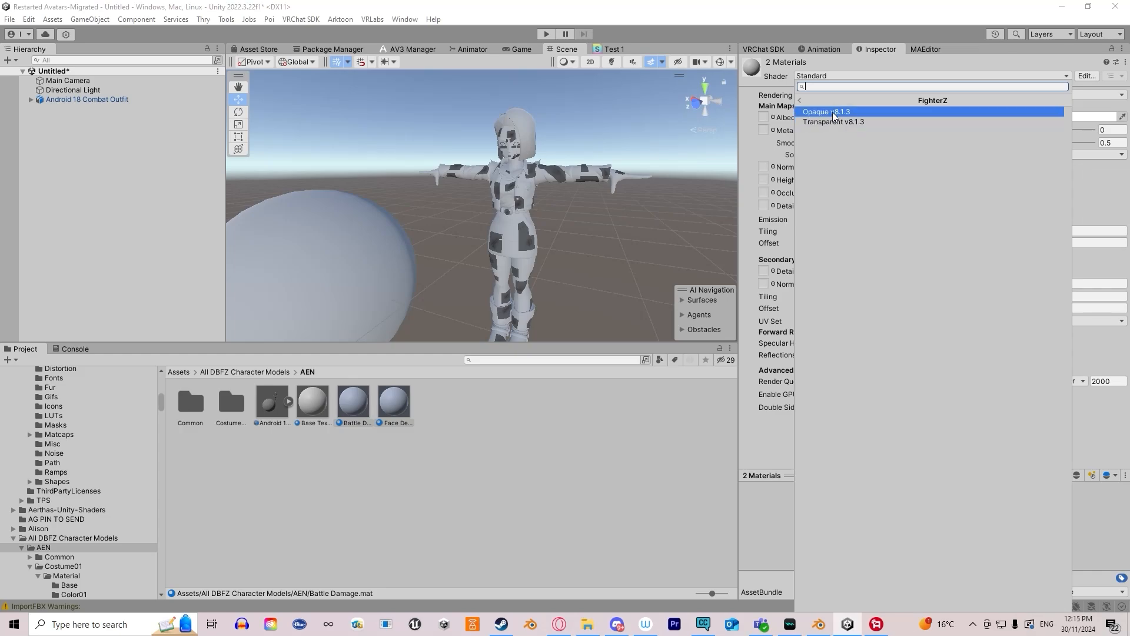
{"action": "left_click", "coordinate": [832, 112]}
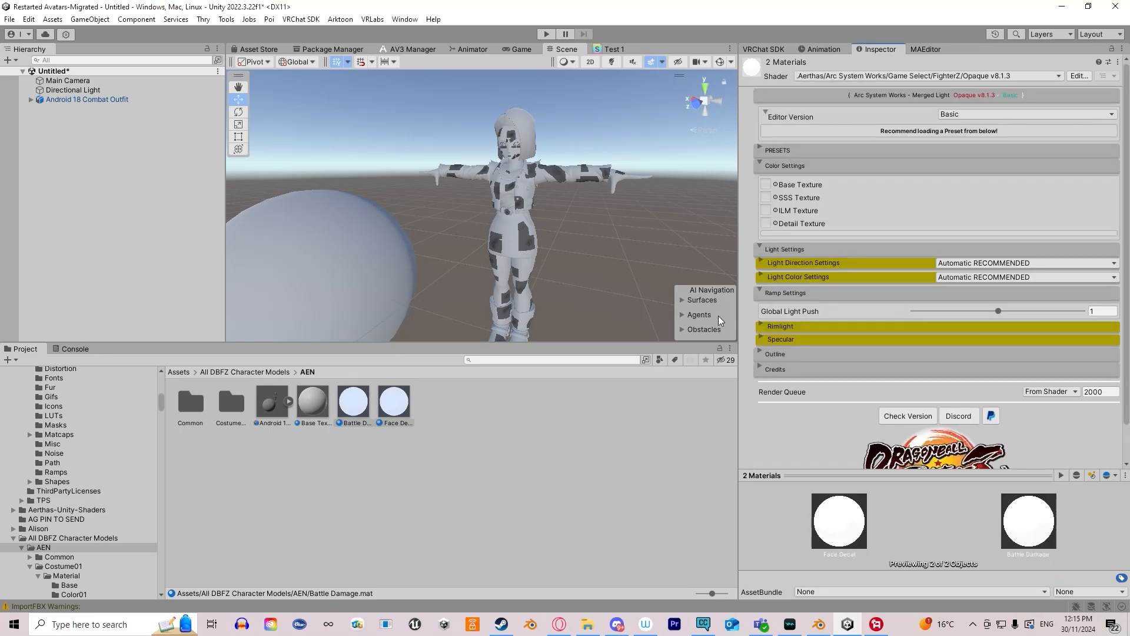
- Set the shader of the Face Decal and Battle Damage materials to Arc System Works Decal v3.1.1 - Created by Silent
{"action": "left_click", "coordinate": [822, 79]}
{"action": "left_click", "coordinate": [827, 113]}
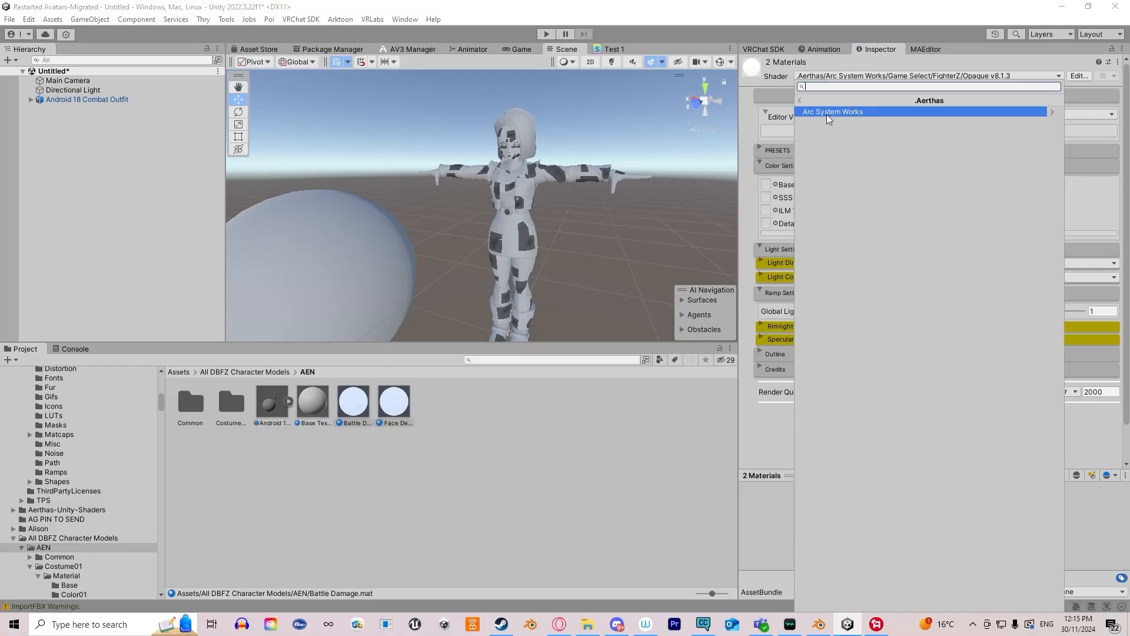
{"action": "left_click", "coordinate": [827, 114]}
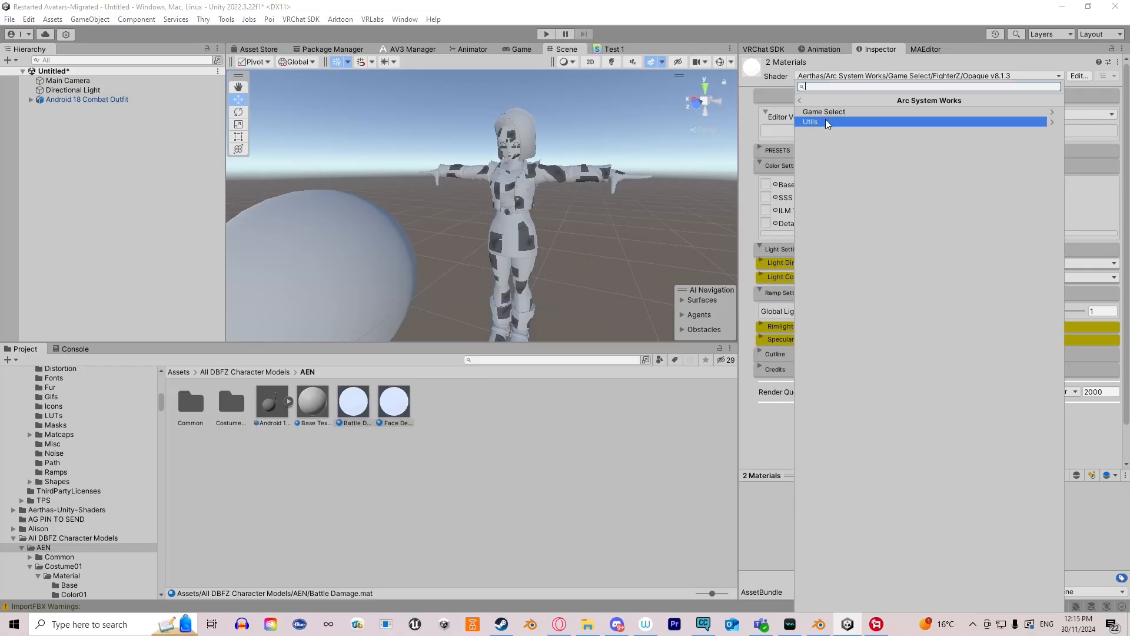
{"action": "left_click", "coordinate": [826, 120]}
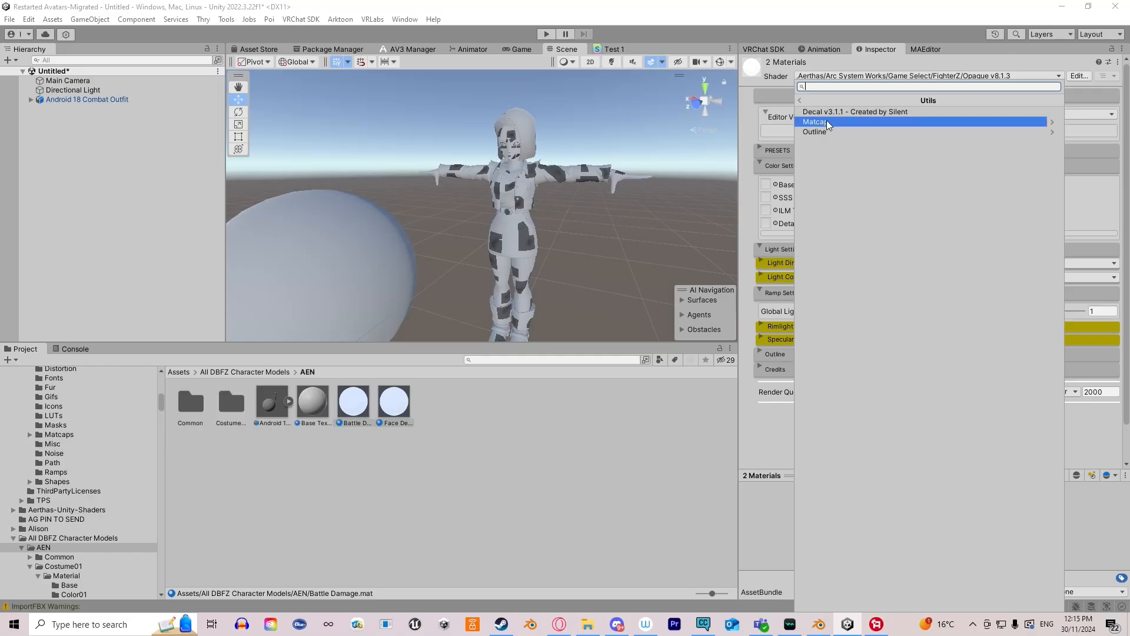
{"action": "left_click", "coordinate": [824, 104]}
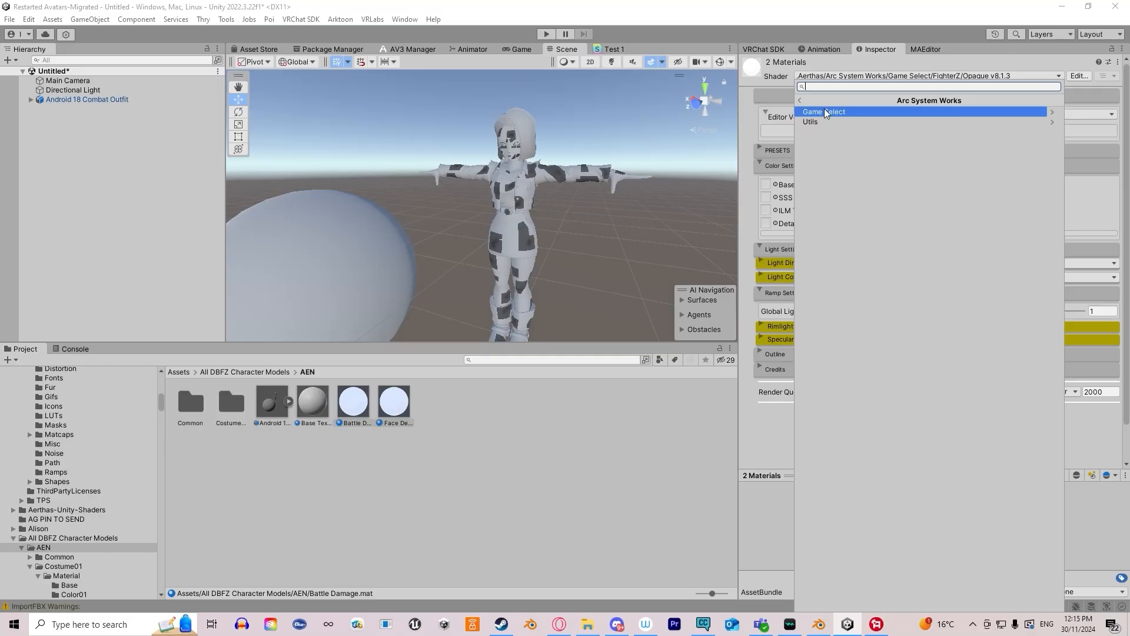
{"action": "left_click", "coordinate": [817, 122]}
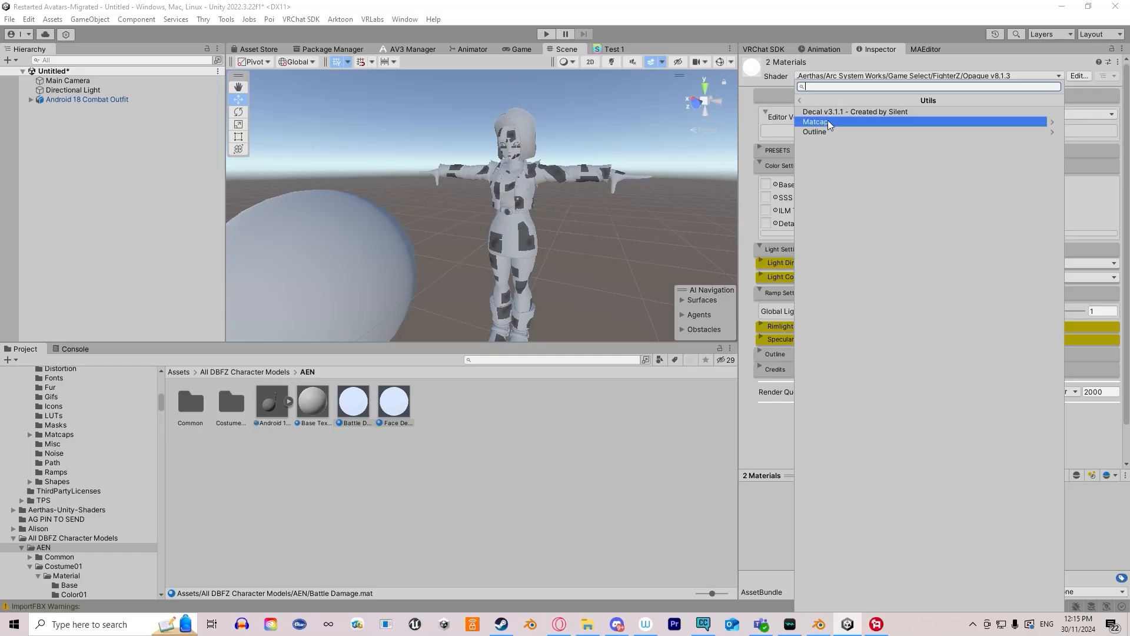
{"action": "left_click", "coordinate": [833, 113]}
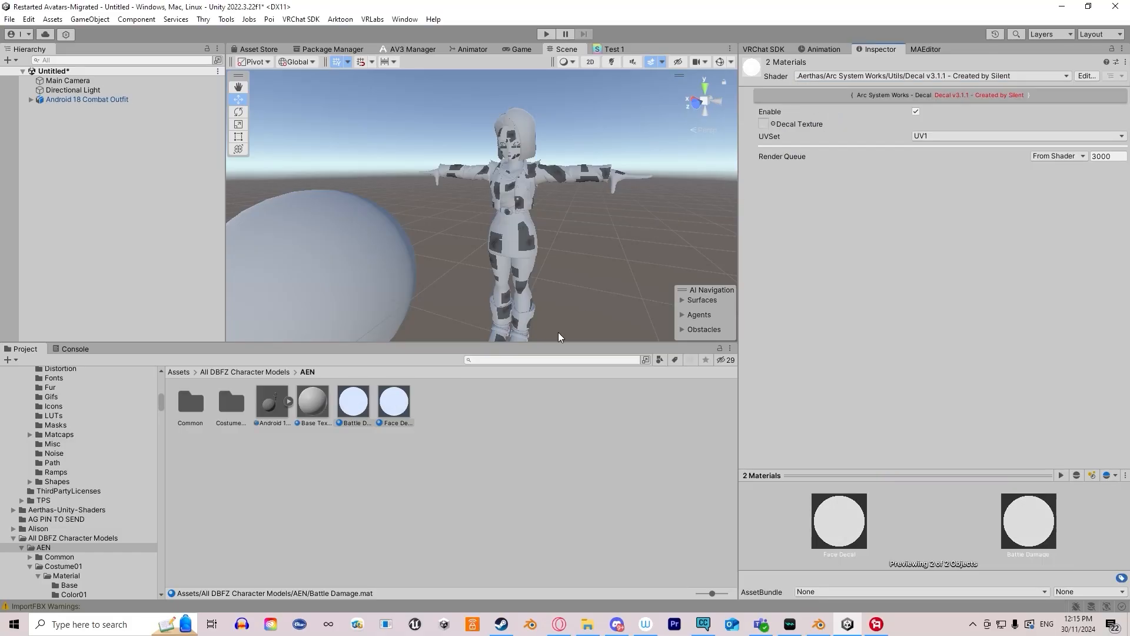
- Set the Base Textures material's shader to Arc System Works FighterZ Opaque v8.1.3
{"action": "left_click_drag", "start_coordinate": [359, 408], "coordinate": [333, 404]}
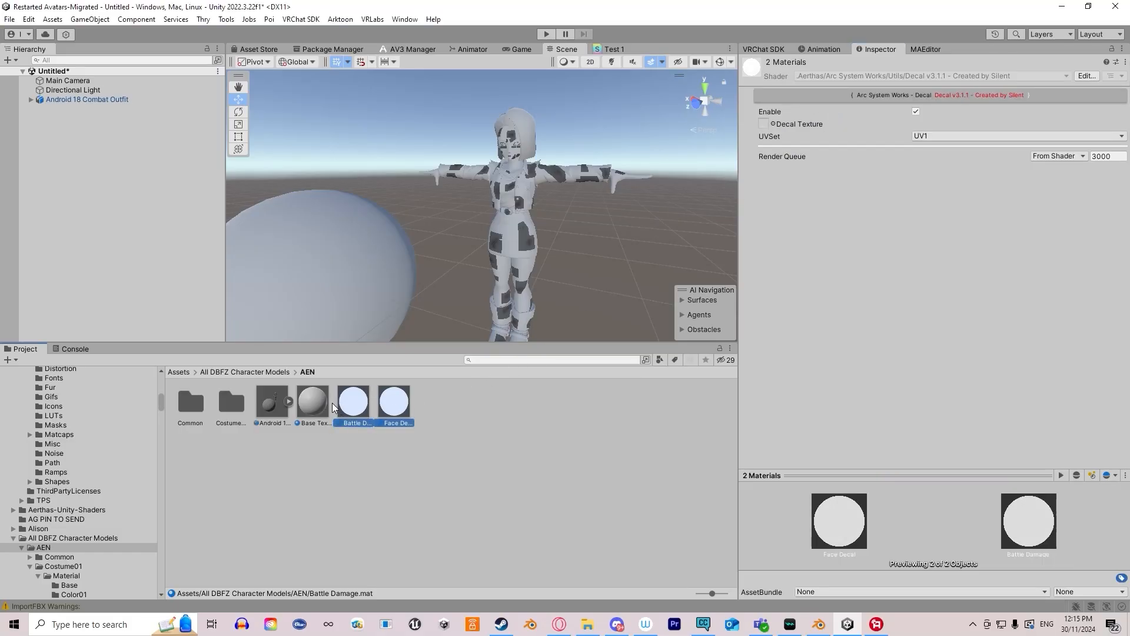
{"action": "left_click", "coordinate": [312, 401]}
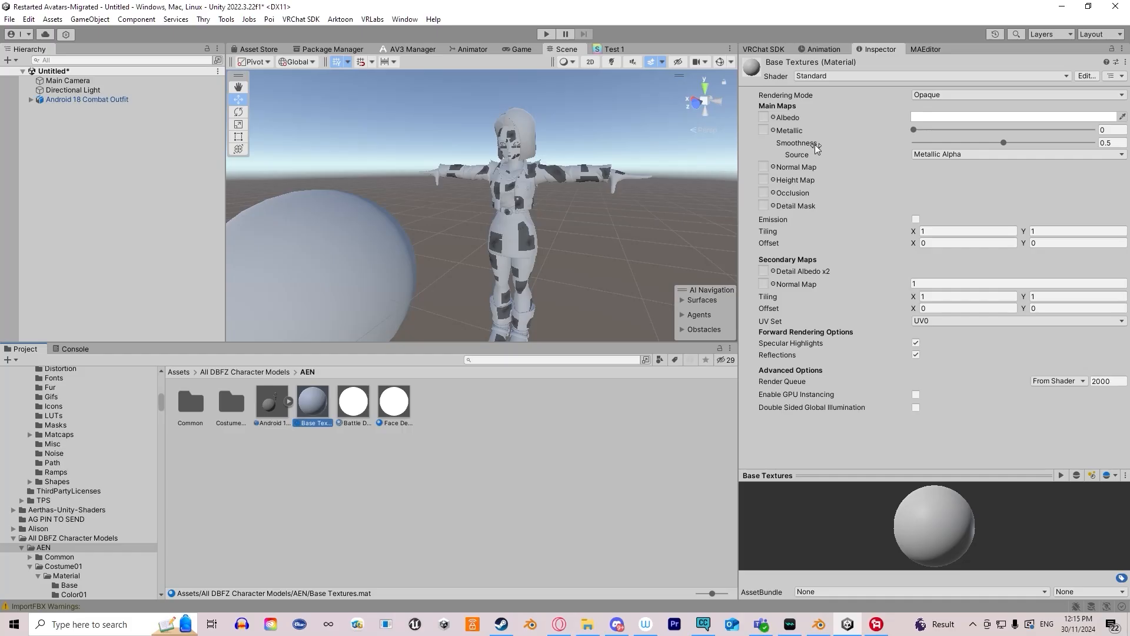
{"action": "left_click", "coordinate": [825, 76]}
{"action": "left_click", "coordinate": [834, 114]}
{"action": "left_click", "coordinate": [839, 112]}
{"action": "left_click", "coordinate": [838, 119]}
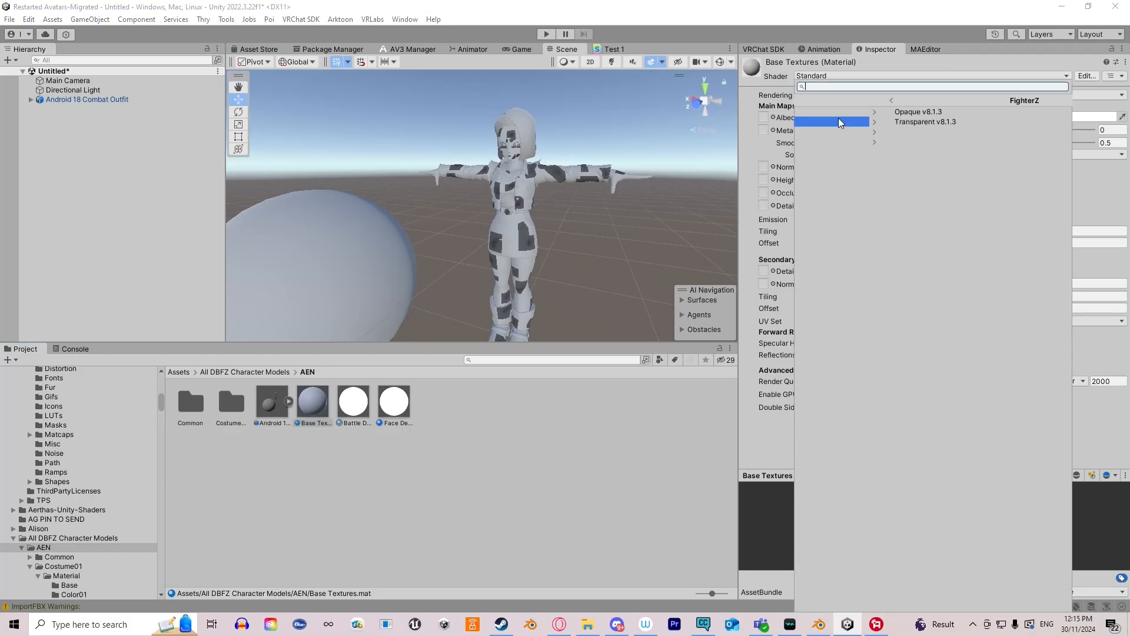
{"action": "left_click", "coordinate": [839, 113]}
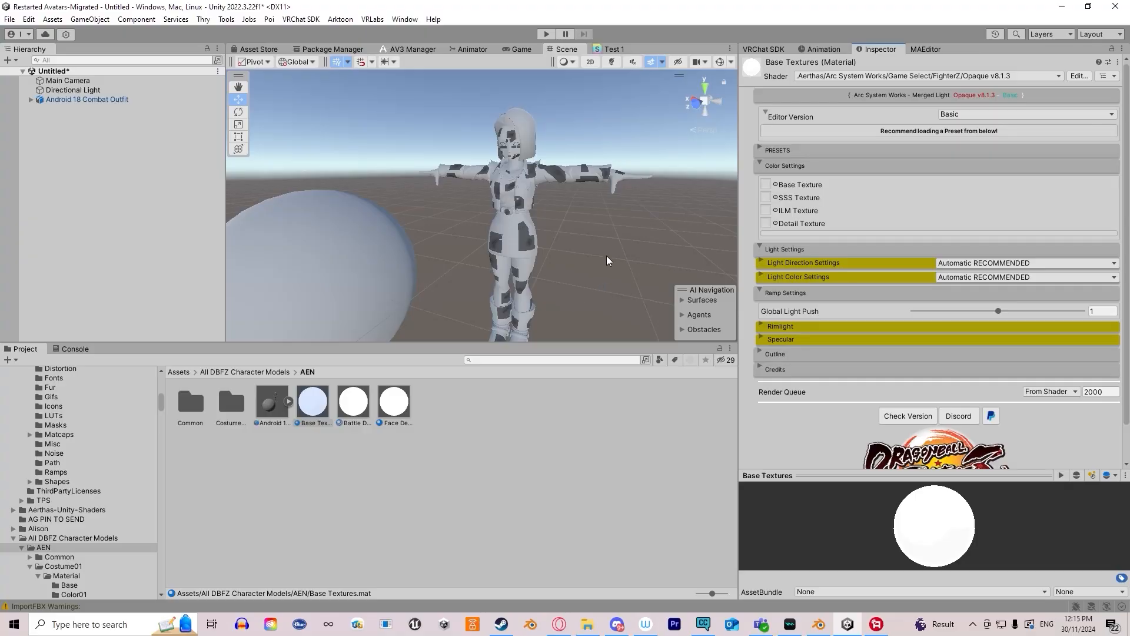
- Select the Android 18 body mesh in the scene to show its material slots
{"action": "left_click", "coordinate": [320, 399]}
{"action": "scroll", "coordinate": [550, 288], "scroll_direction": "up", "scroll_amount": 5}
{"action": "scroll", "coordinate": [579, 239], "scroll_direction": "down", "scroll_amount": 5}
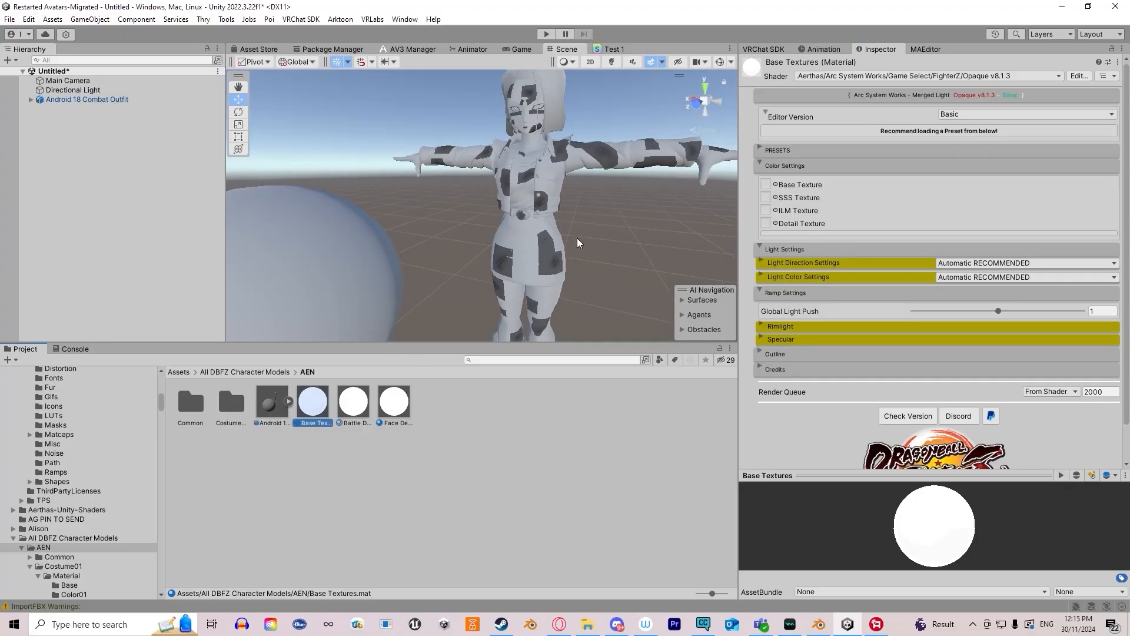
{"action": "scroll", "coordinate": [566, 246], "scroll_direction": "down", "scroll_amount": 2}
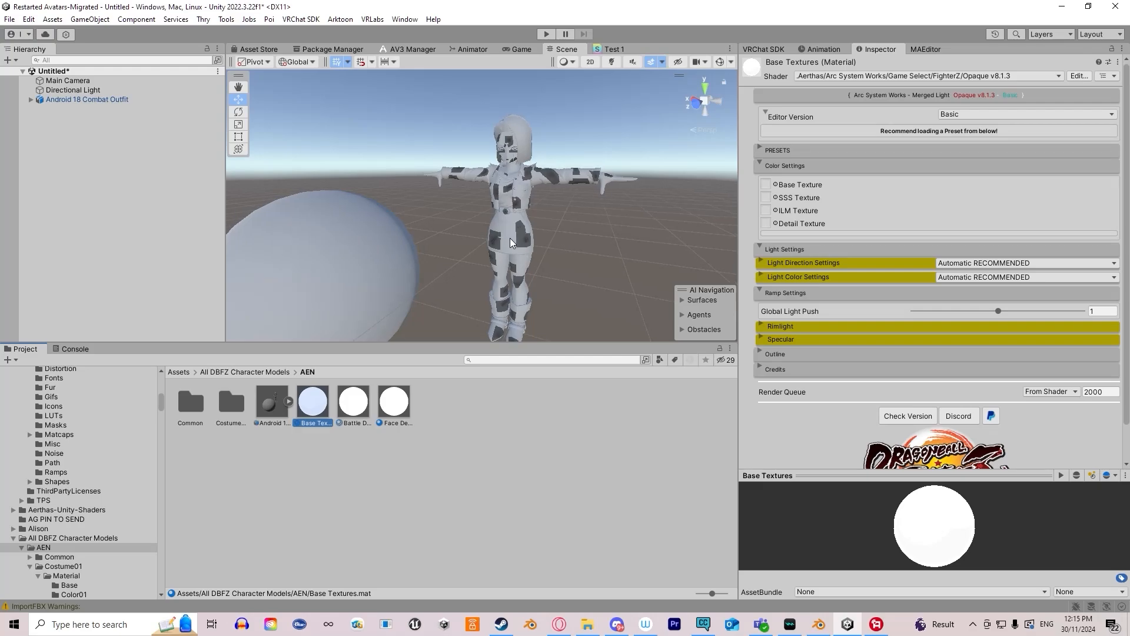
{"action": "left_click", "coordinate": [525, 206]}
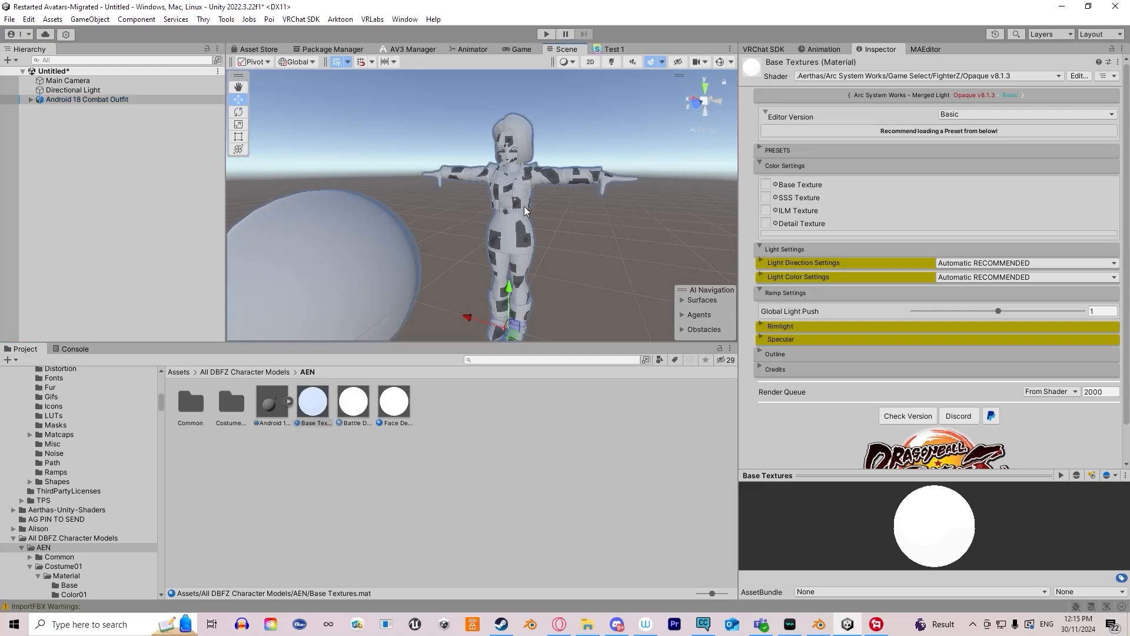
{"action": "left_click", "coordinate": [522, 209]}
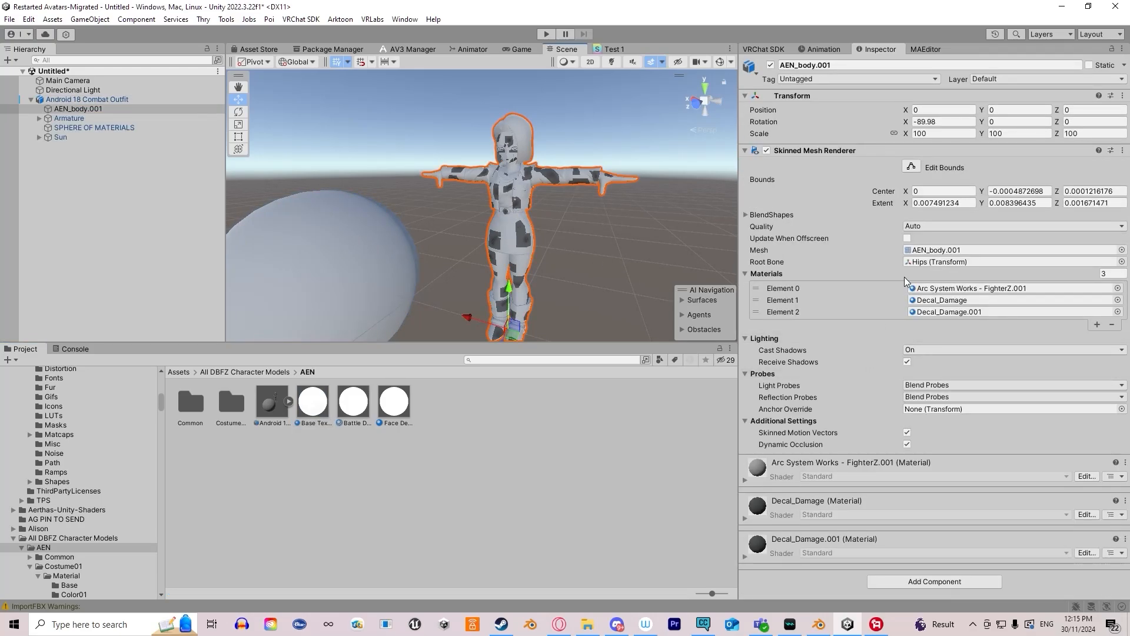
- Inspect the Android 18 Combat Outfit root and the SPHERE OF MATERIALS object, and reselect AEN_body.001
{"action": "left_click", "coordinate": [539, 221]}
{"action": "left_click", "coordinate": [522, 198]}
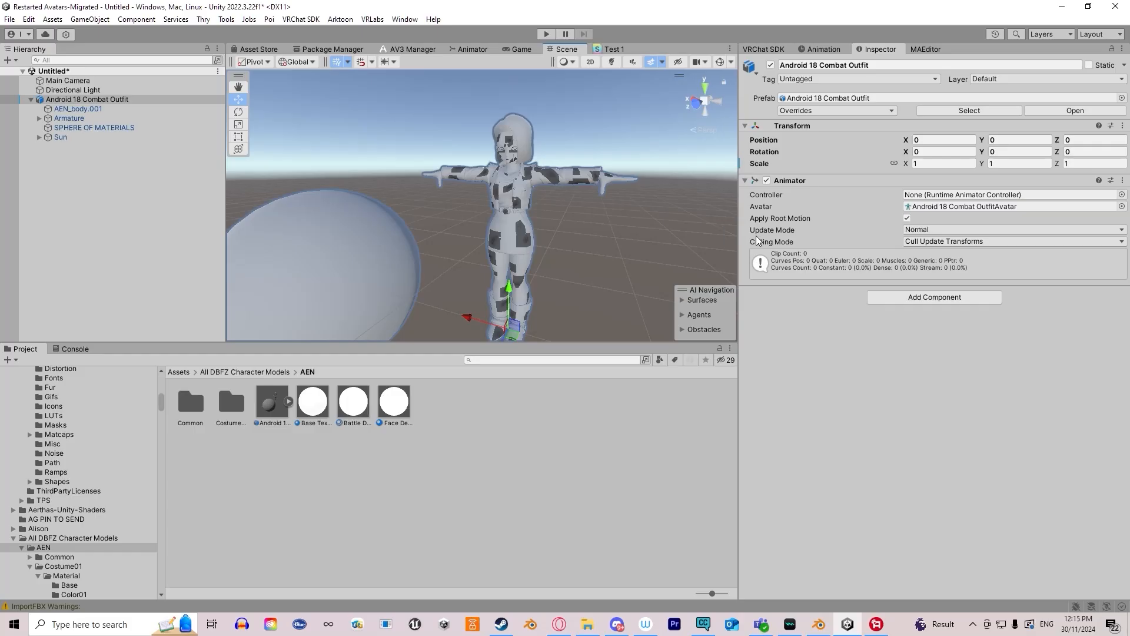
{"action": "left_click", "coordinate": [38, 100]}
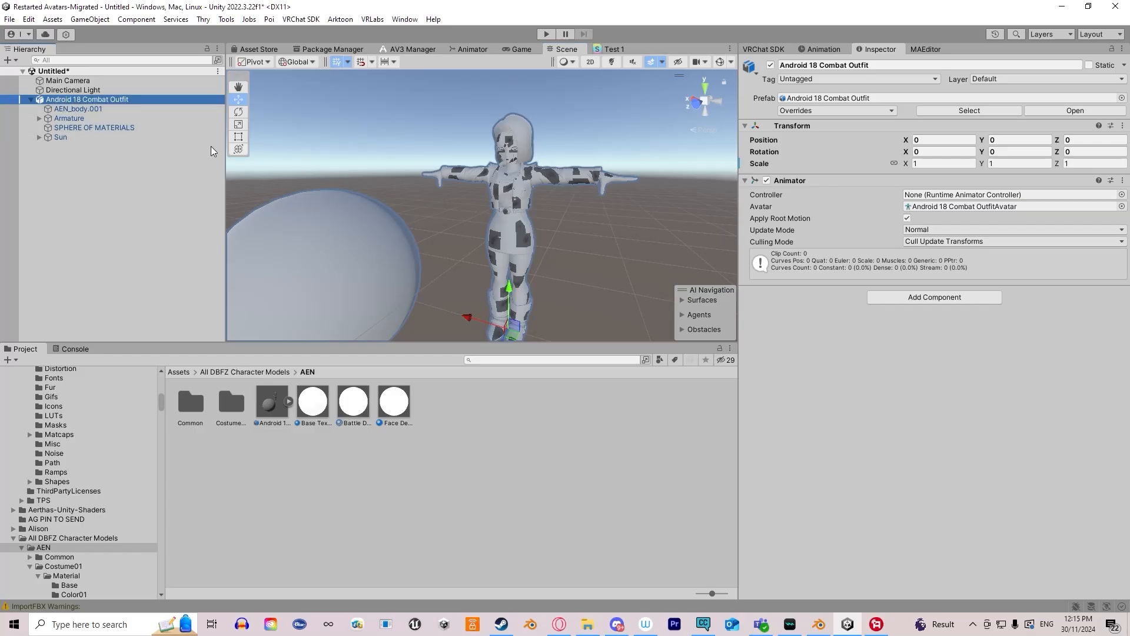
{"action": "left_click", "coordinate": [81, 110]}
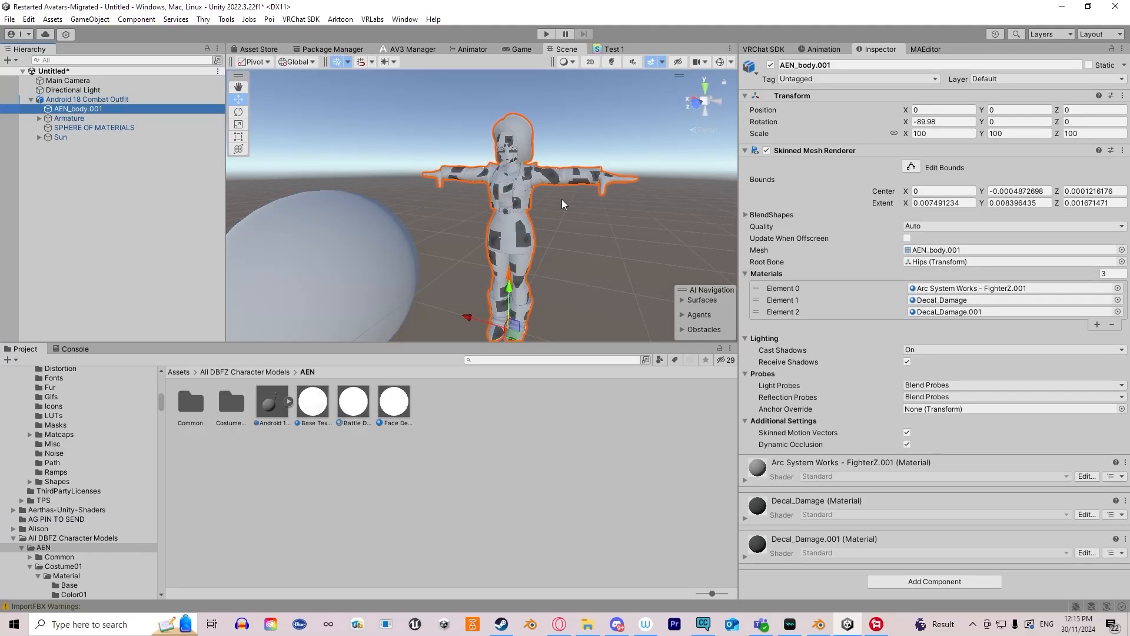
{"action": "left_click", "coordinate": [525, 208]}
{"action": "left_click", "coordinate": [349, 233]}
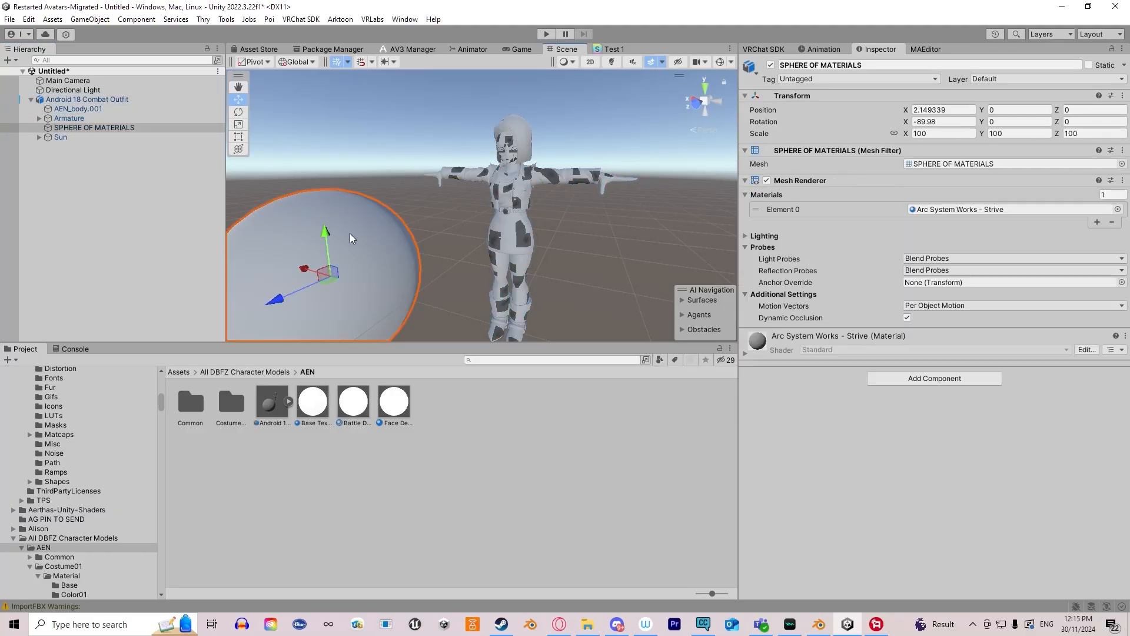
{"action": "left_click", "coordinate": [94, 109]}
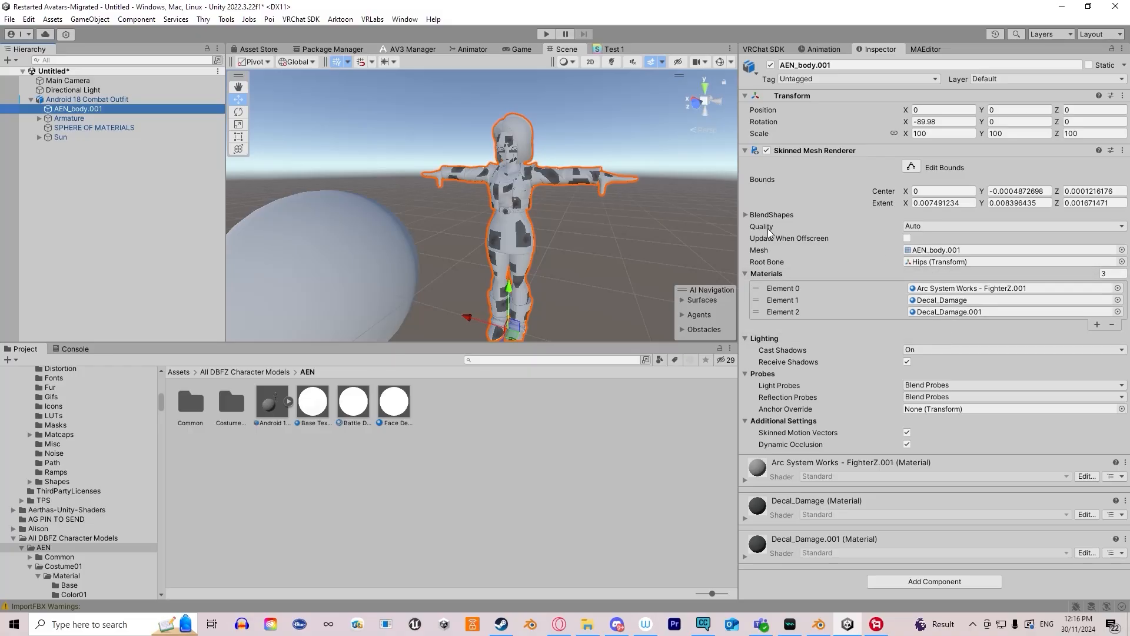
- Try assigning Base Textures to the body's Element 0 slot and directly onto the model in the scene, undoing each assignment
{"action": "left_click_drag", "start_coordinate": [322, 403], "coordinate": [924, 294]}
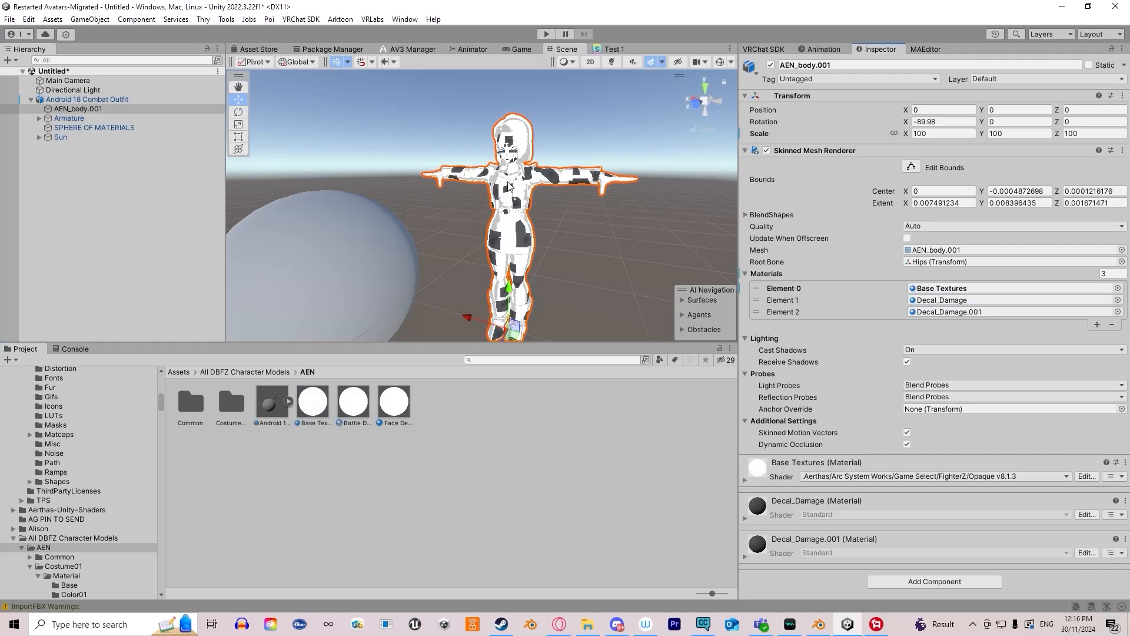
{"action": "key", "text": "ctrl+z"}
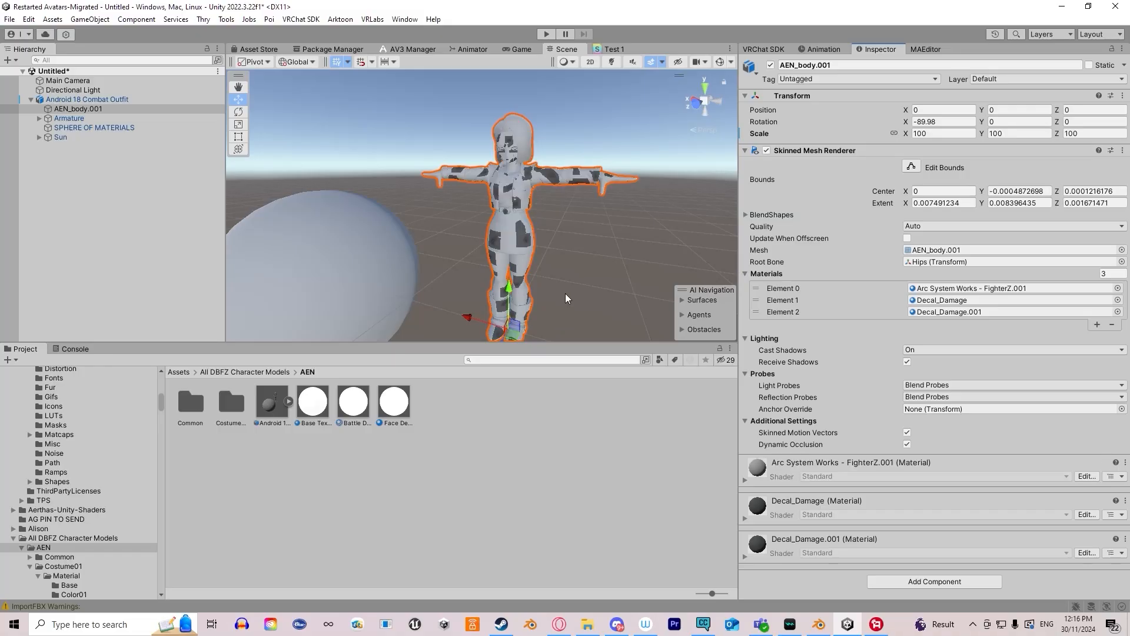
{"action": "left_click_drag", "start_coordinate": [312, 402], "coordinate": [495, 219]}
{"action": "key", "text": "ctrl+z"}
{"action": "left_click", "coordinate": [1117, 297]}
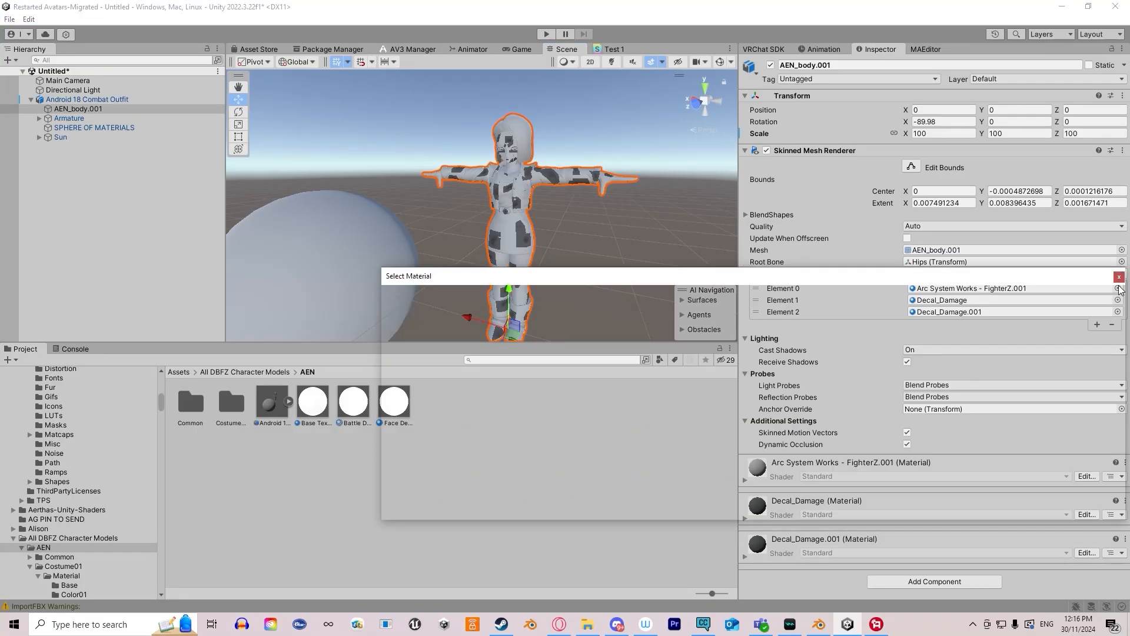
{"action": "left_click", "coordinate": [1119, 278]}
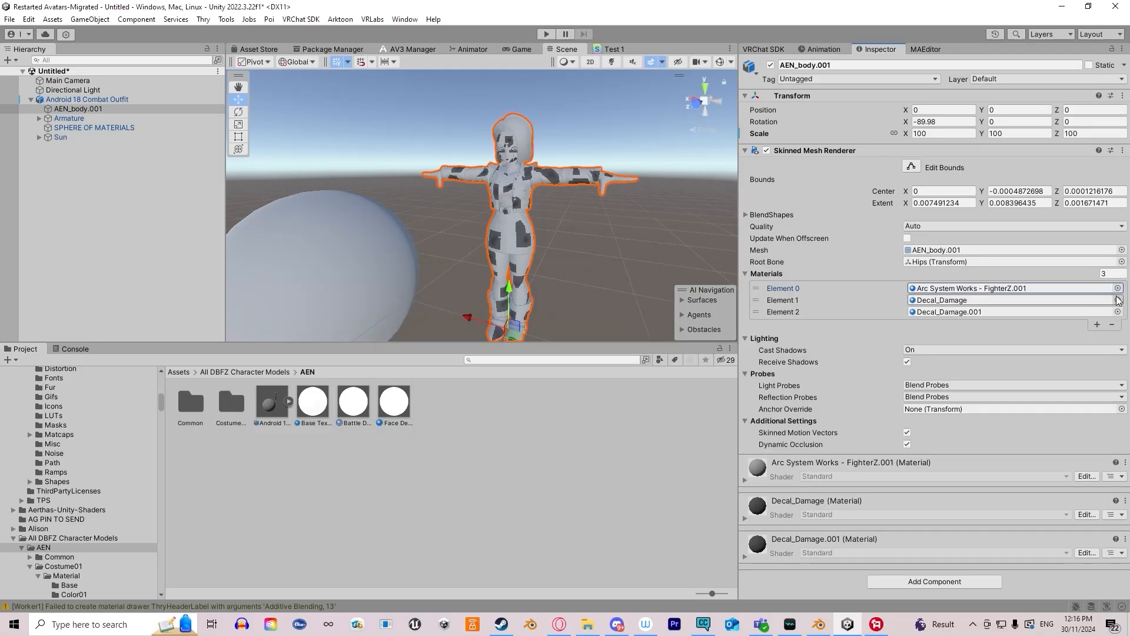
{"action": "left_click", "coordinate": [1118, 288]}
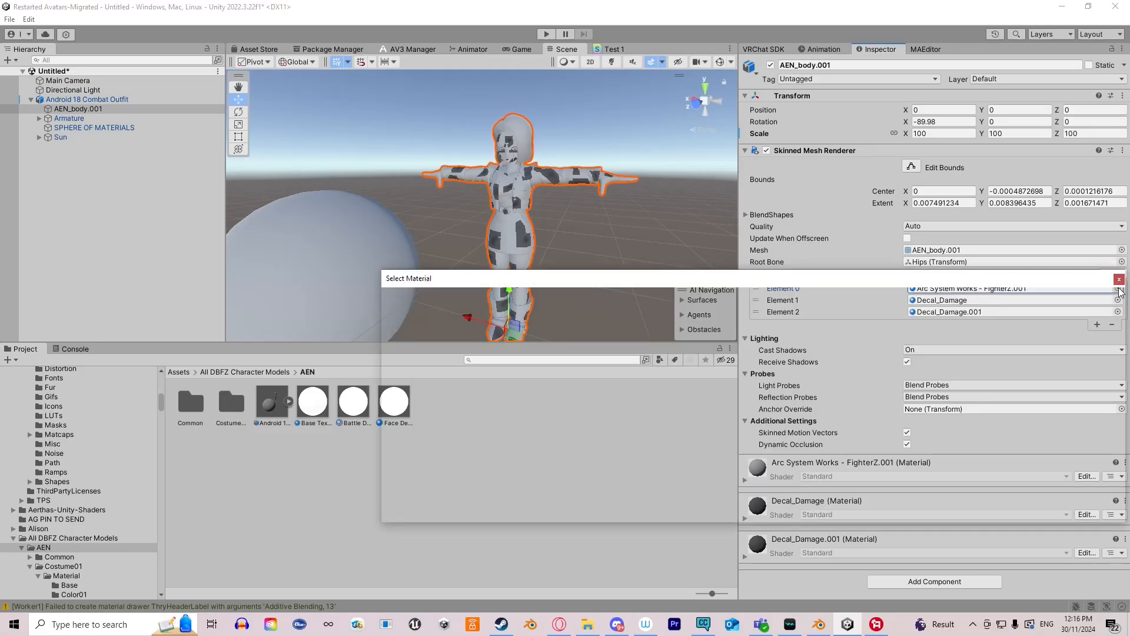
{"action": "scroll", "coordinate": [808, 365], "scroll_direction": "up", "scroll_amount": 10}
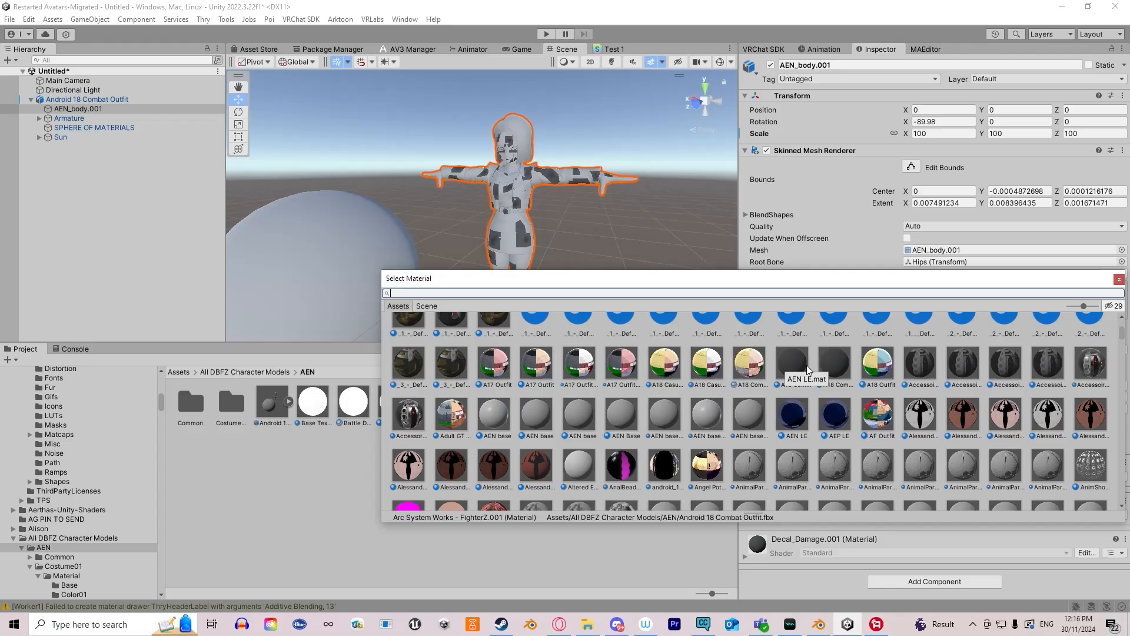
{"action": "scroll", "coordinate": [808, 369], "scroll_direction": "up", "scroll_amount": 5}
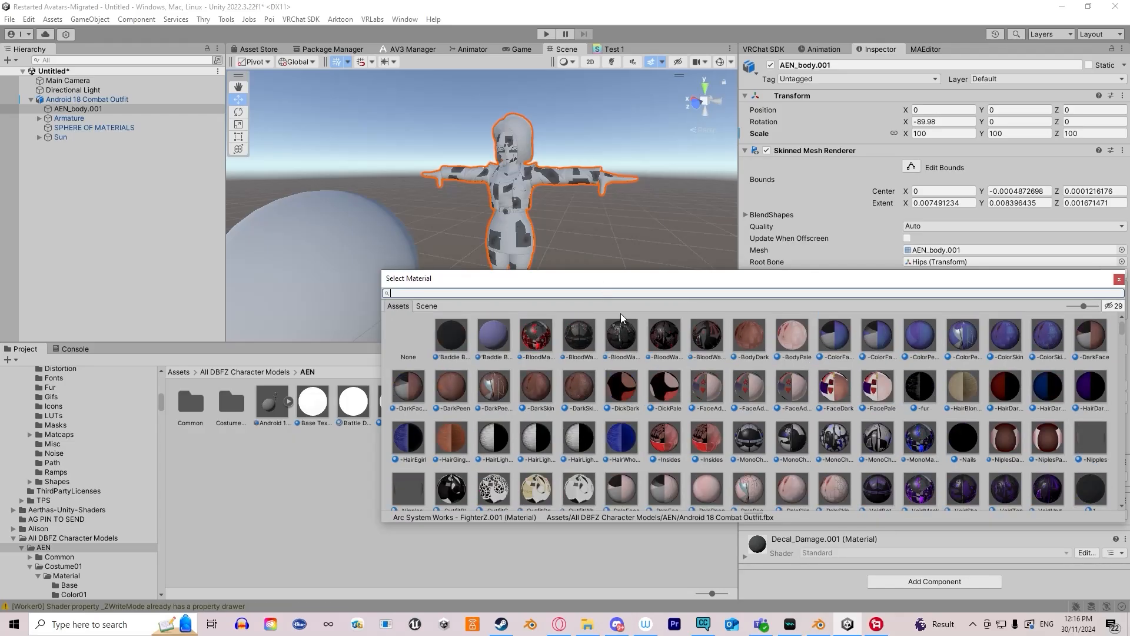
{"action": "scroll", "coordinate": [658, 341], "scroll_direction": "down", "scroll_amount": 10}
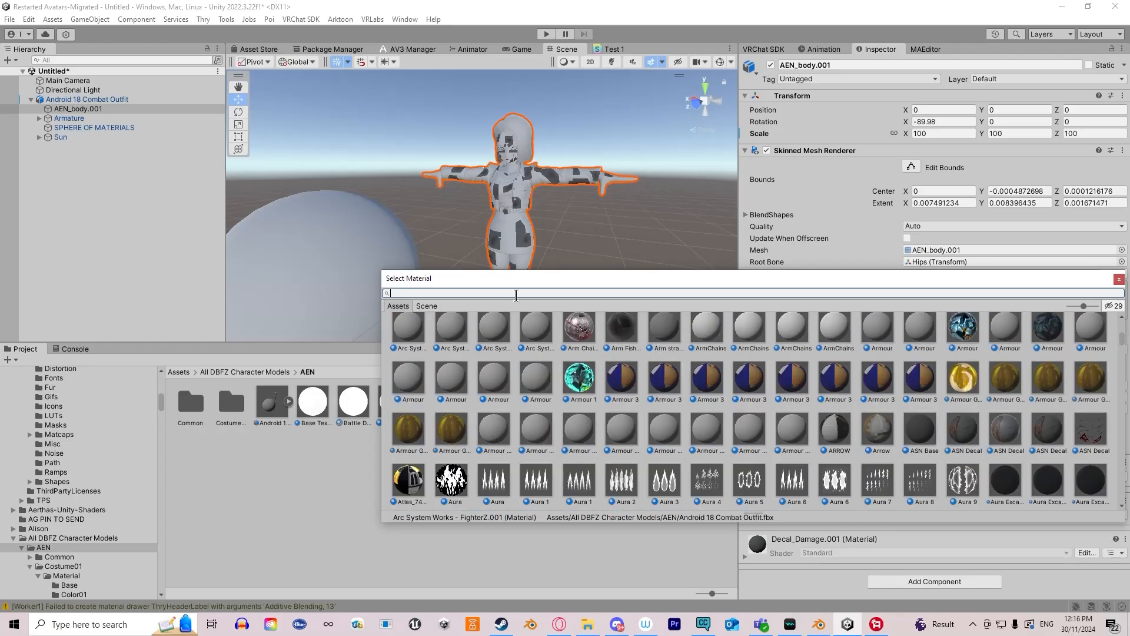
{"action": "type", "text": "AE"}
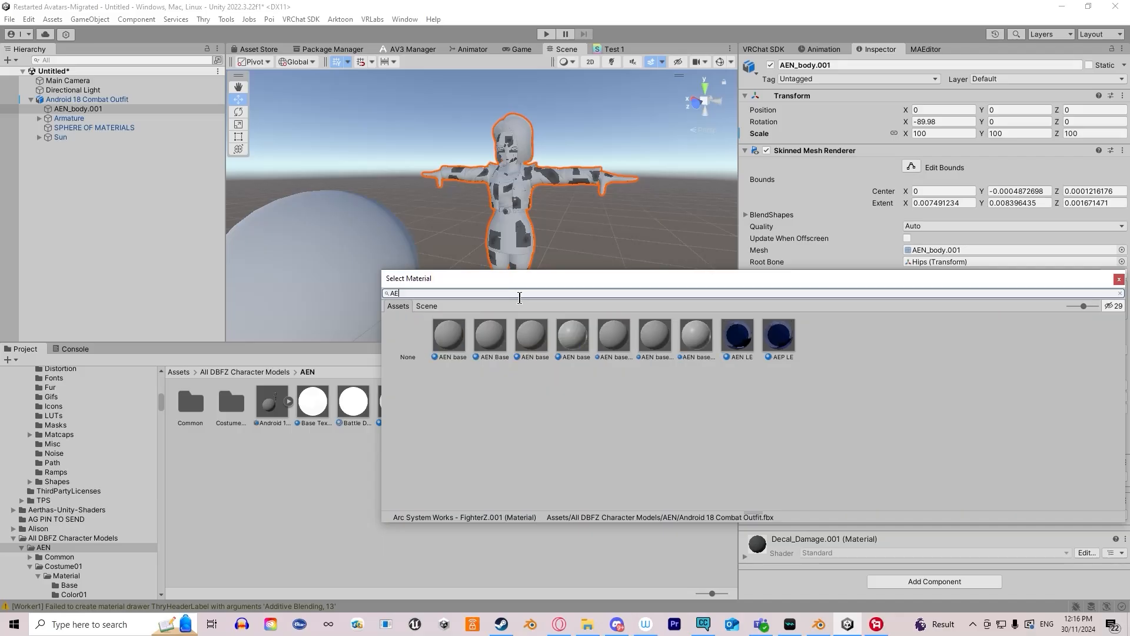
{"action": "left_click", "coordinate": [1119, 279]}
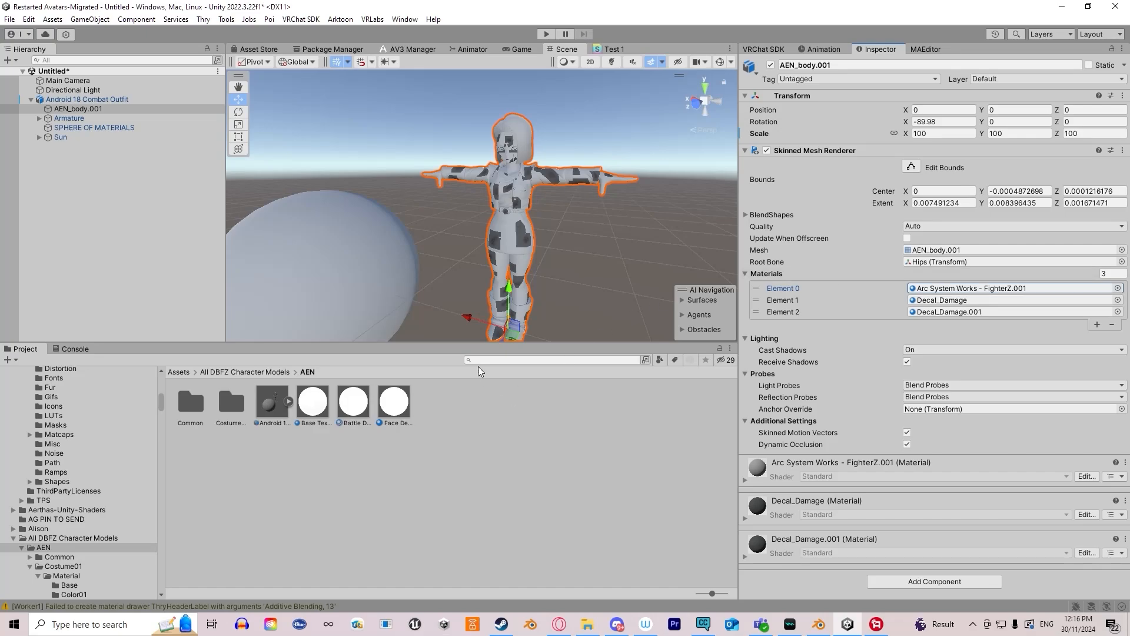
- Assign the Base Textures, Battle Damage and Face Decal materials to the matching parts of the Android 18 body mesh in the scene
{"action": "left_click_drag", "start_coordinate": [321, 405], "coordinate": [496, 253]}
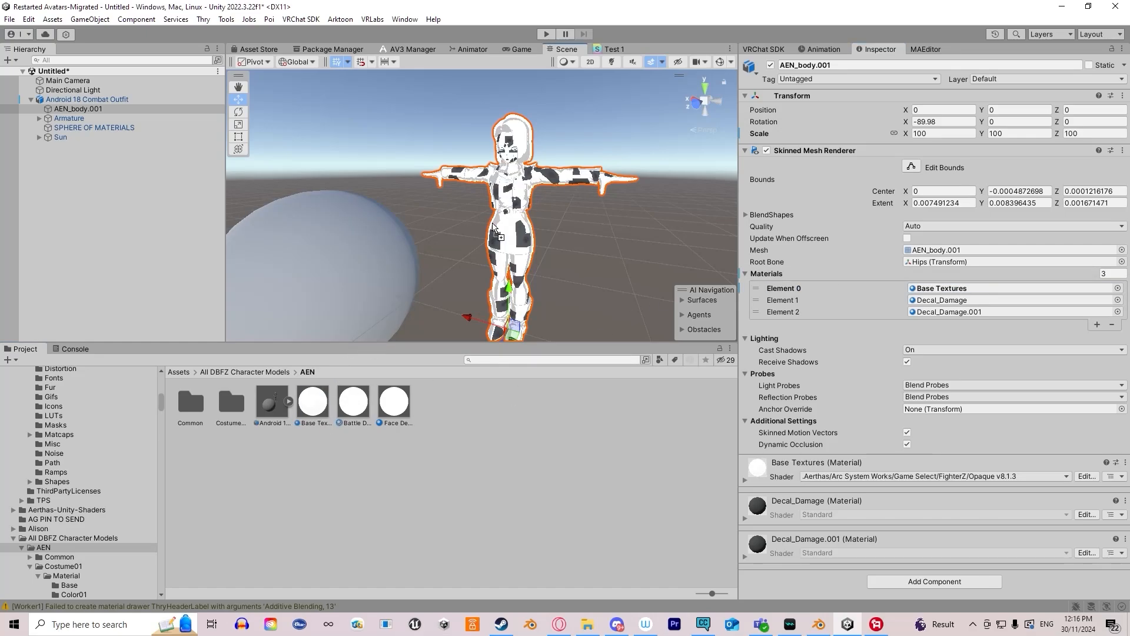
{"action": "left_click", "coordinate": [571, 284]}
{"action": "scroll", "coordinate": [549, 217], "scroll_direction": "up", "scroll_amount": 4}
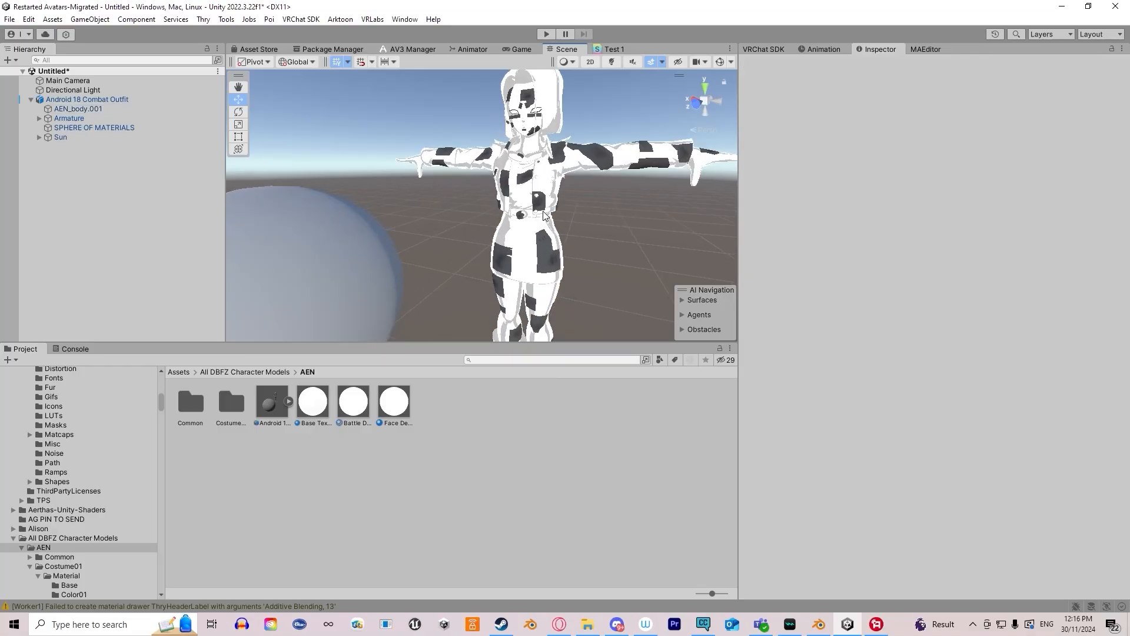
{"action": "left_click_drag", "start_coordinate": [356, 401], "coordinate": [504, 271]}
{"action": "left_click_drag", "start_coordinate": [395, 392], "coordinate": [513, 117]}
{"action": "middle_click_drag", "start_coordinate": [569, 195], "coordinate": [524, 219]}
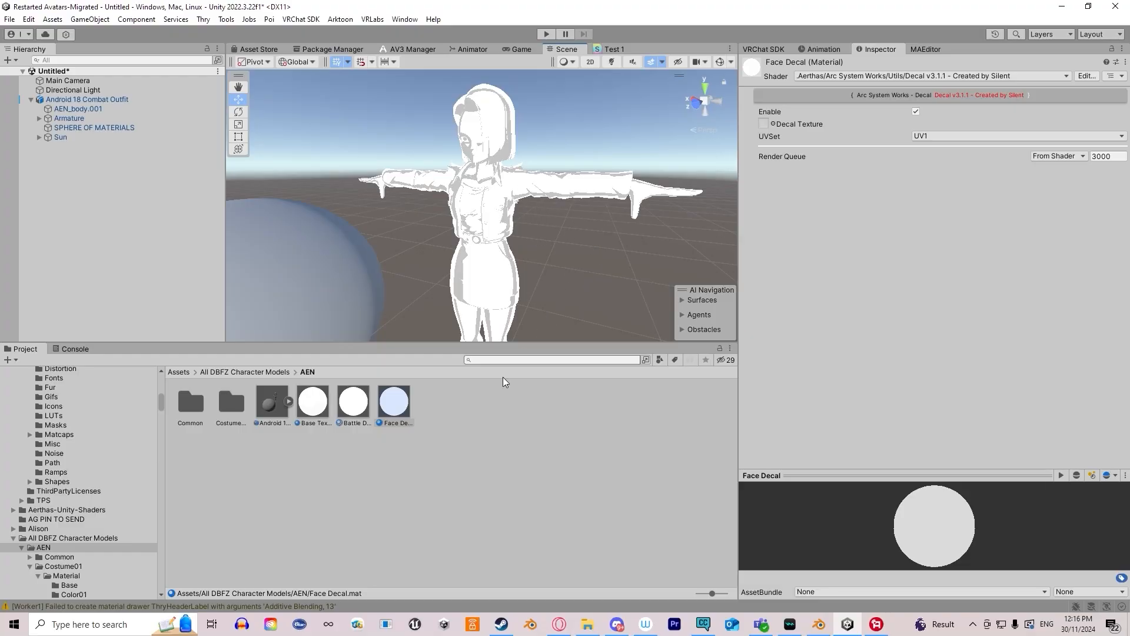
- Set the Base Textures material's Base Texture to the blue-outfit AEN_base texture from Costume01's Color01 folder
{"action": "left_click", "coordinate": [320, 415]}
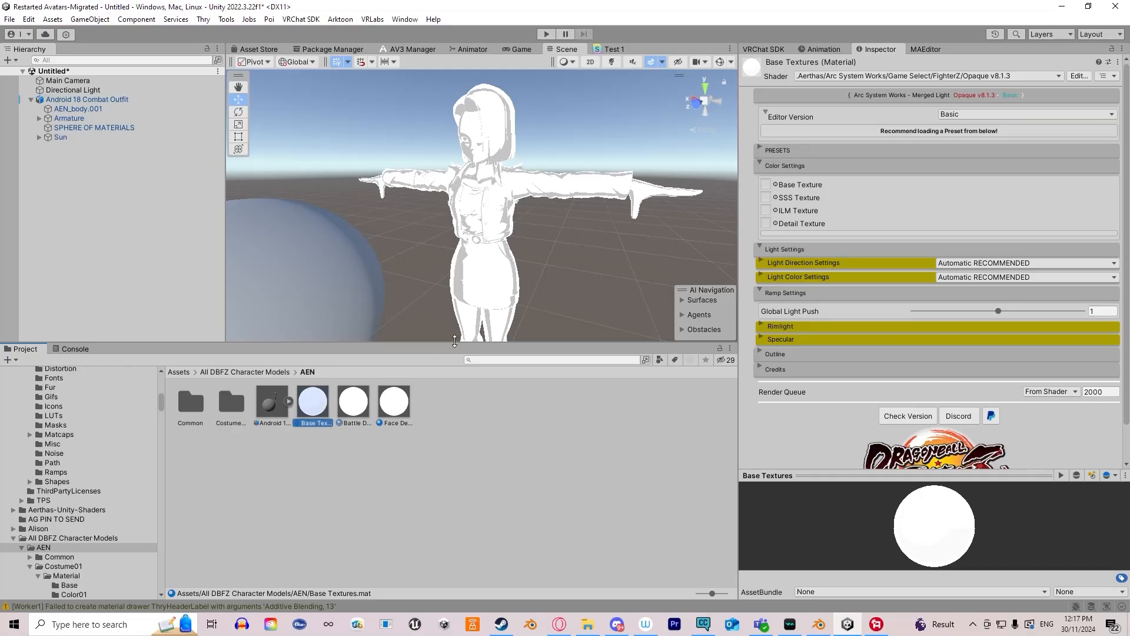
{"action": "left_click", "coordinate": [776, 185]}
{"action": "type", "text": "AEB"}
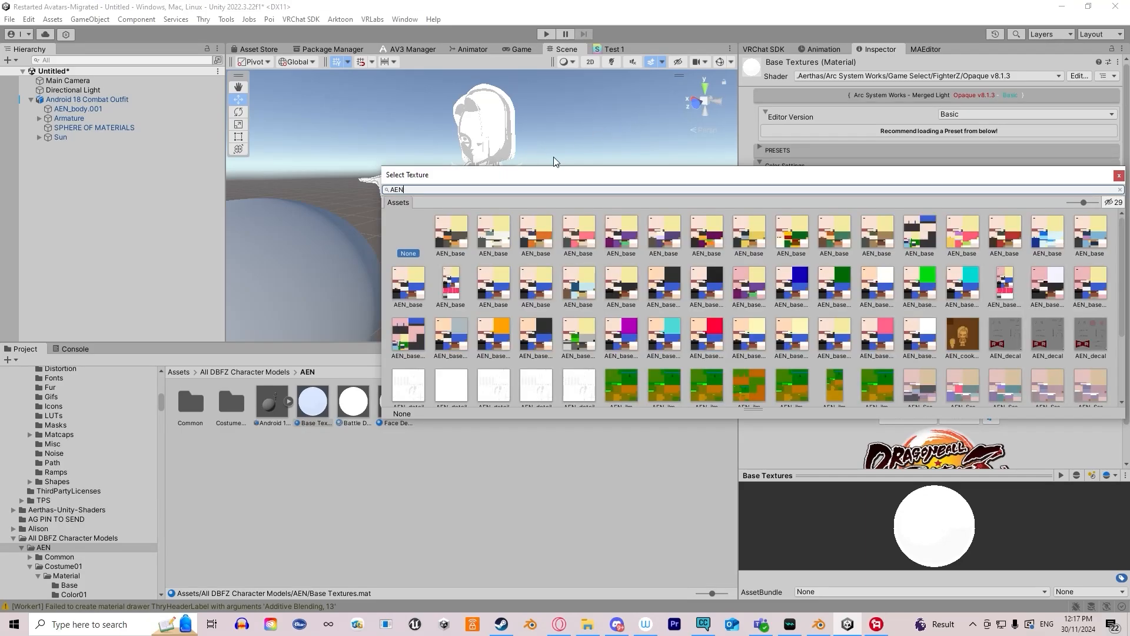
{"action": "left_click", "coordinate": [419, 282]}
{"action": "double_click", "coordinate": [417, 278]}
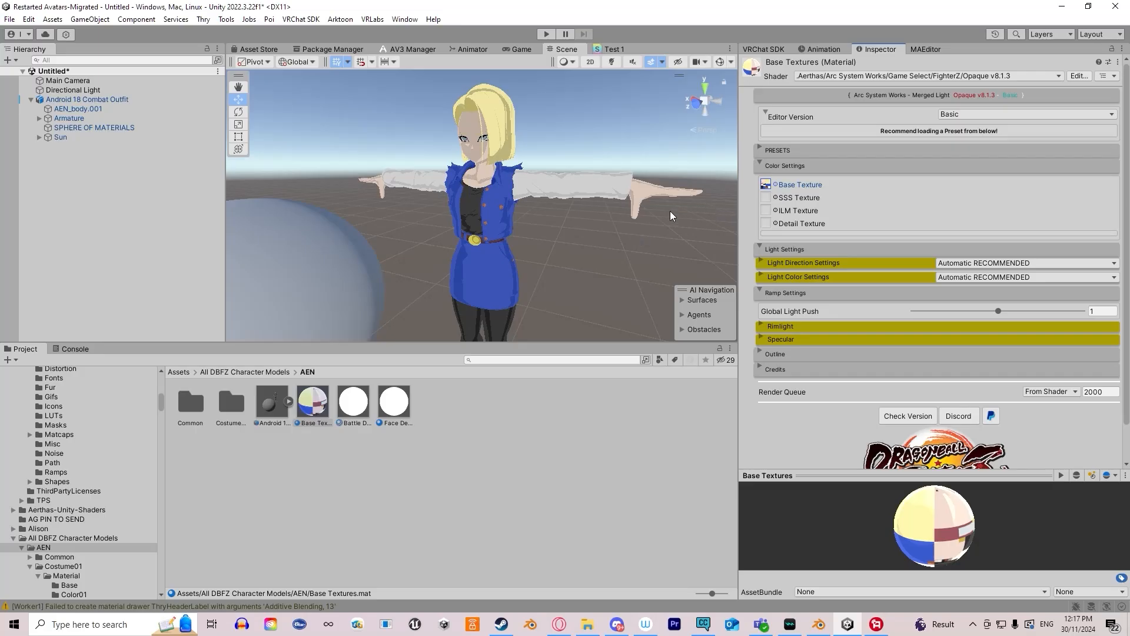
- Locate the assigned base texture in the project and set the material's SSS Texture to AEN_Sss from the same Color01 folder
{"action": "left_click", "coordinate": [765, 184]}
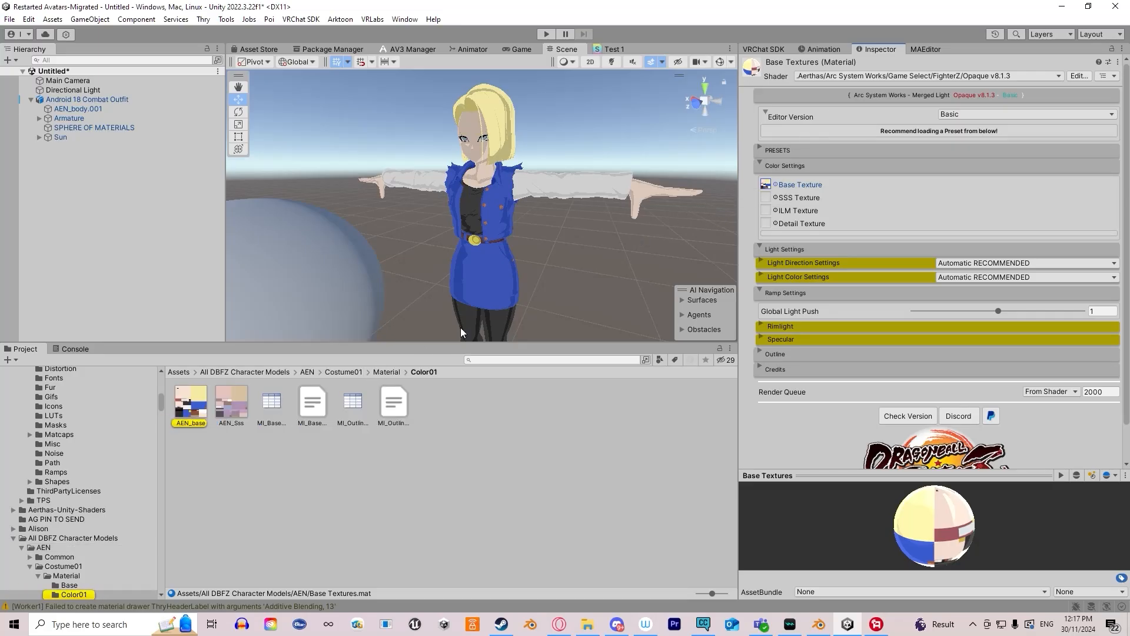
{"action": "left_click", "coordinate": [766, 184]}
{"action": "left_click", "coordinate": [769, 184]}
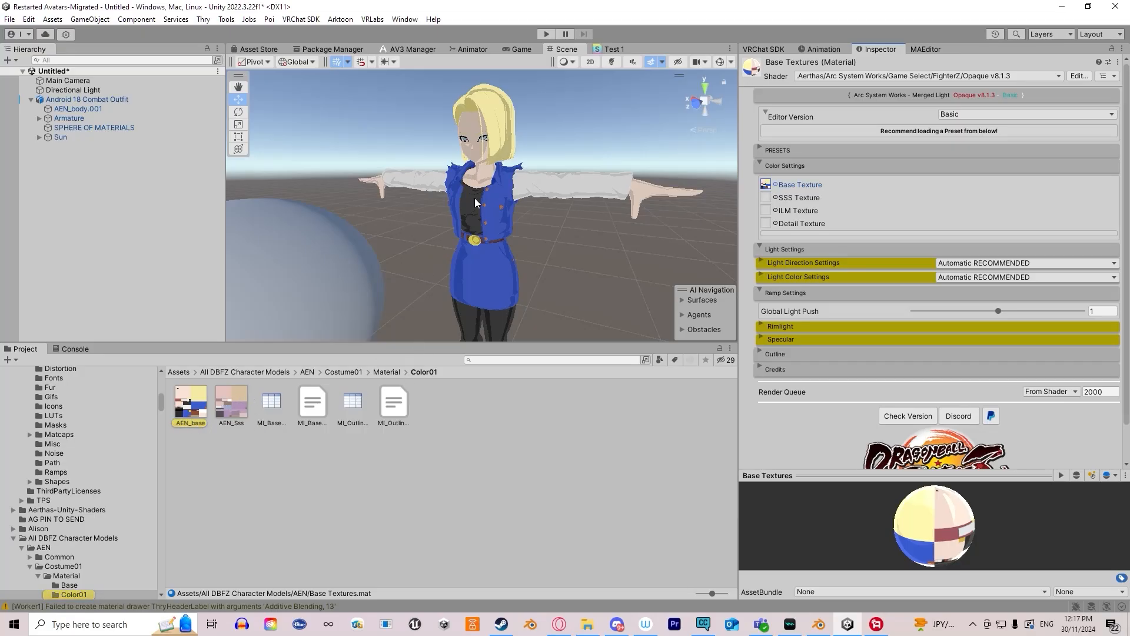
{"action": "left_click", "coordinate": [232, 400]}
{"action": "left_click_drag", "start_coordinate": [228, 400], "coordinate": [767, 199]}
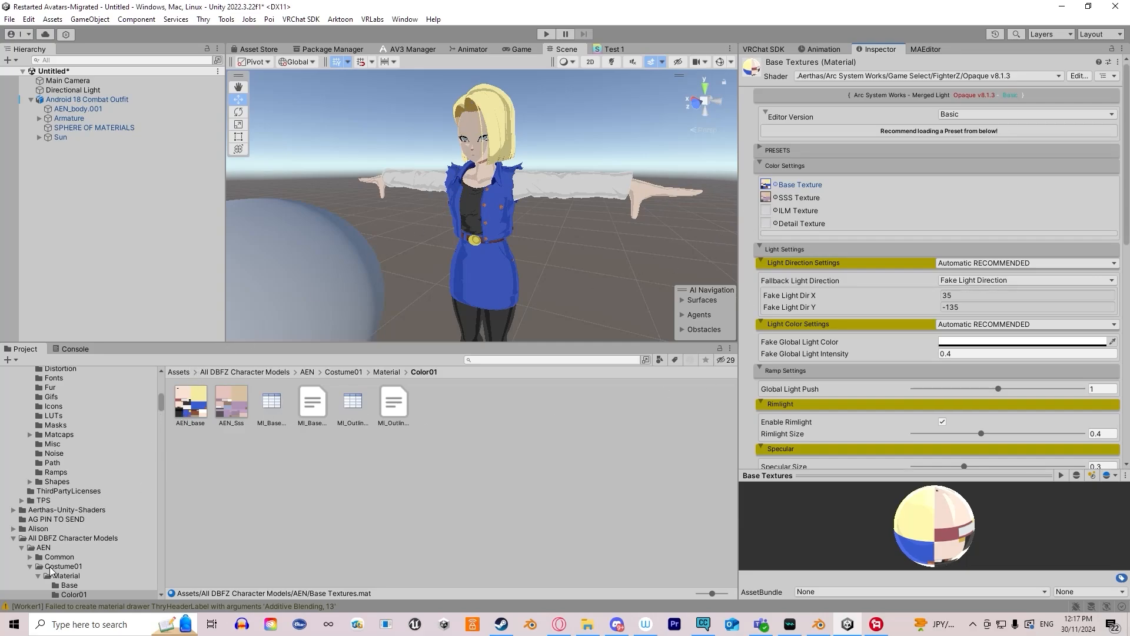
- Set the Base Textures material's ILM Texture to AEN_ilm from Costume01's Material/Base folder
{"action": "scroll", "coordinate": [66, 579], "scroll_direction": "down", "scroll_amount": 3}
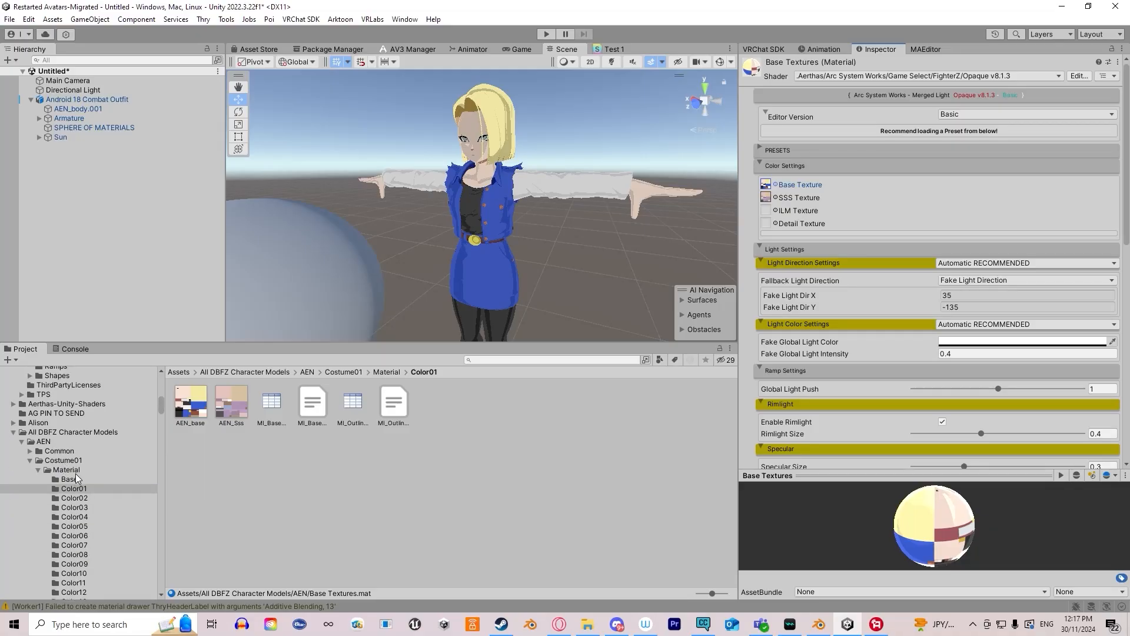
{"action": "left_click", "coordinate": [75, 488]}
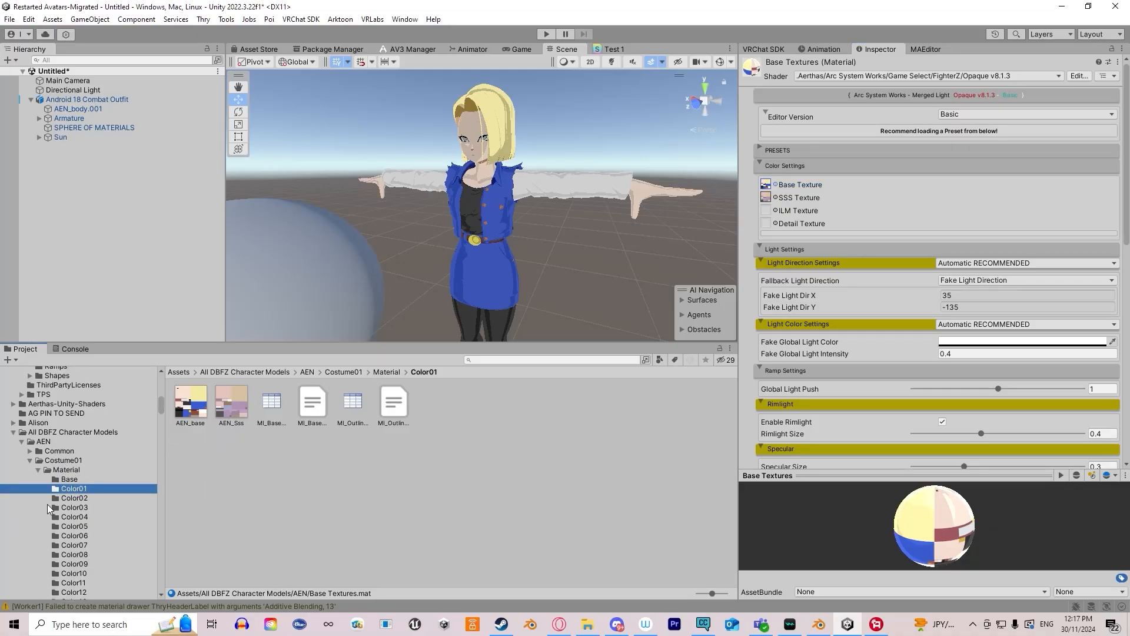
{"action": "left_click", "coordinate": [74, 478]}
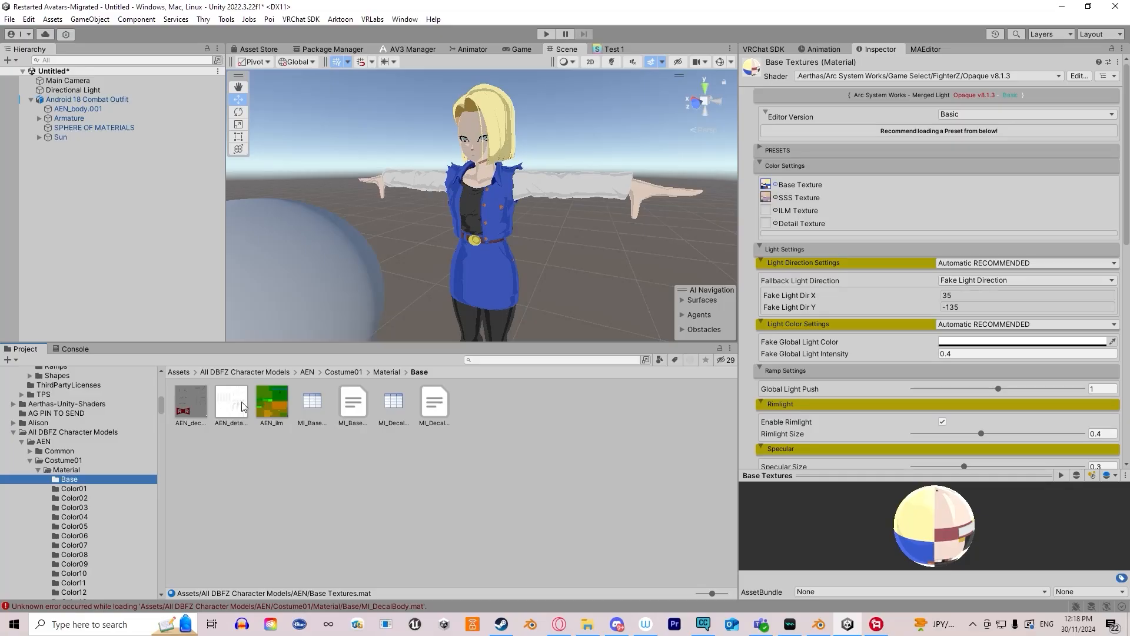
{"action": "mouse_move", "coordinate": [267, 404]}
{"action": "left_mouse_down"}
{"action": "mouse_move", "coordinate": [365, 416]}
{"action": "mouse_move", "coordinate": [693, 327]}
{"action": "mouse_move", "coordinate": [766, 211]}
{"action": "left_mouse_up"}
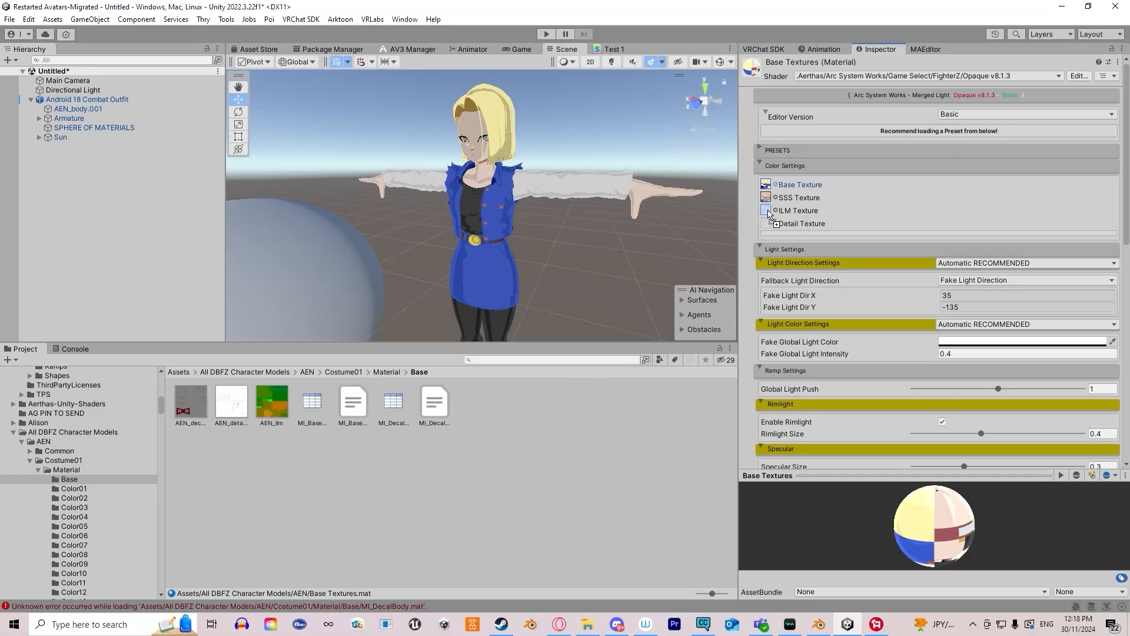
- Set the Base Textures material's Detail Texture to AEN_detail from the same Base folder
{"action": "scroll", "coordinate": [471, 217], "scroll_direction": "up", "scroll_amount": 2}
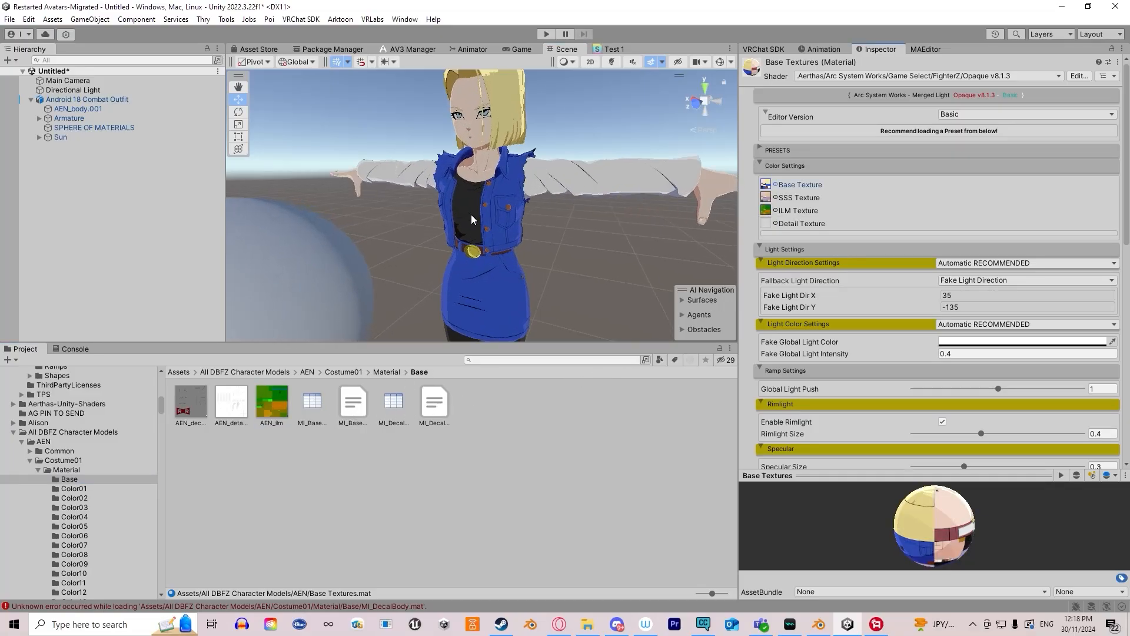
{"action": "mouse_move", "coordinate": [529, 141]}
{"action": "left_mouse_down", "text": "alt"}
{"action": "mouse_move", "coordinate": [505, 164]}
{"action": "mouse_move", "coordinate": [524, 153]}
{"action": "left_mouse_up", "text": "alt"}
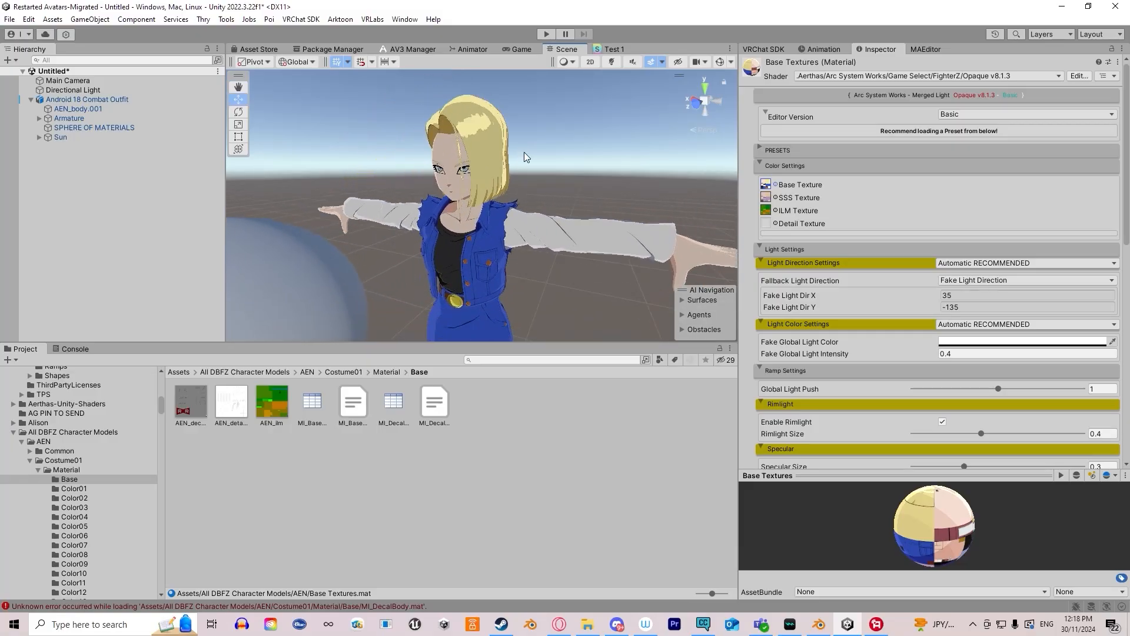
{"action": "scroll", "coordinate": [523, 153], "scroll_direction": "up", "scroll_amount": 2}
{"action": "scroll", "coordinate": [522, 152], "scroll_direction": "down", "scroll_amount": 1}
{"action": "left_click_drag", "start_coordinate": [242, 401], "coordinate": [766, 223]}
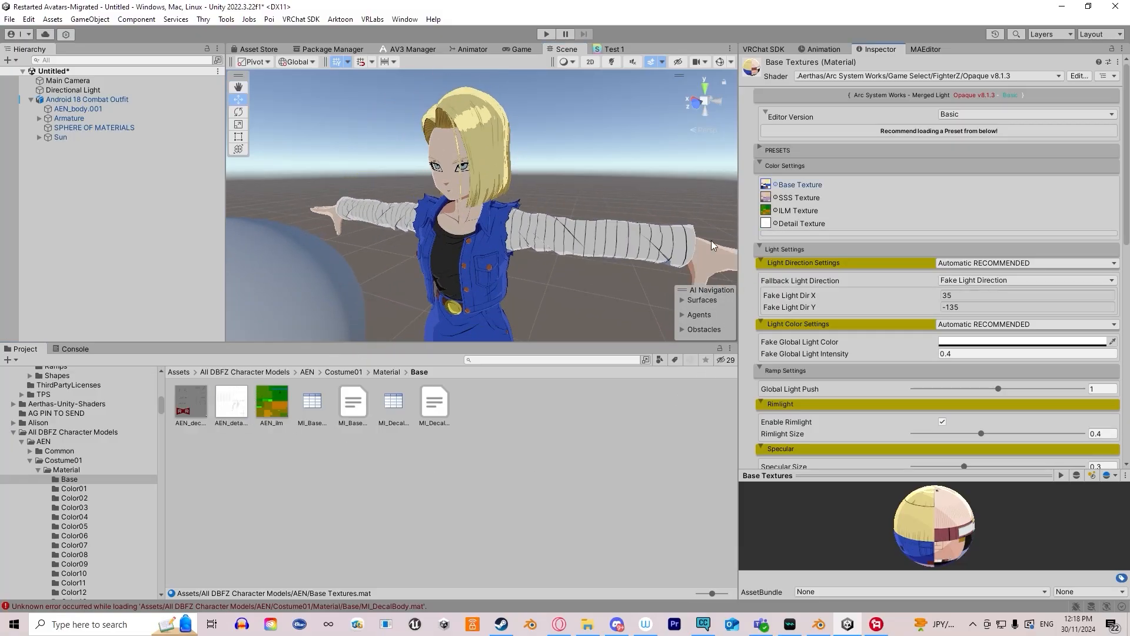
- Expand the Face Decal material on AEN_body.001 and set its Decal Texture to AEN_decal
{"action": "scroll", "coordinate": [430, 178], "scroll_direction": "up", "scroll_amount": 3}
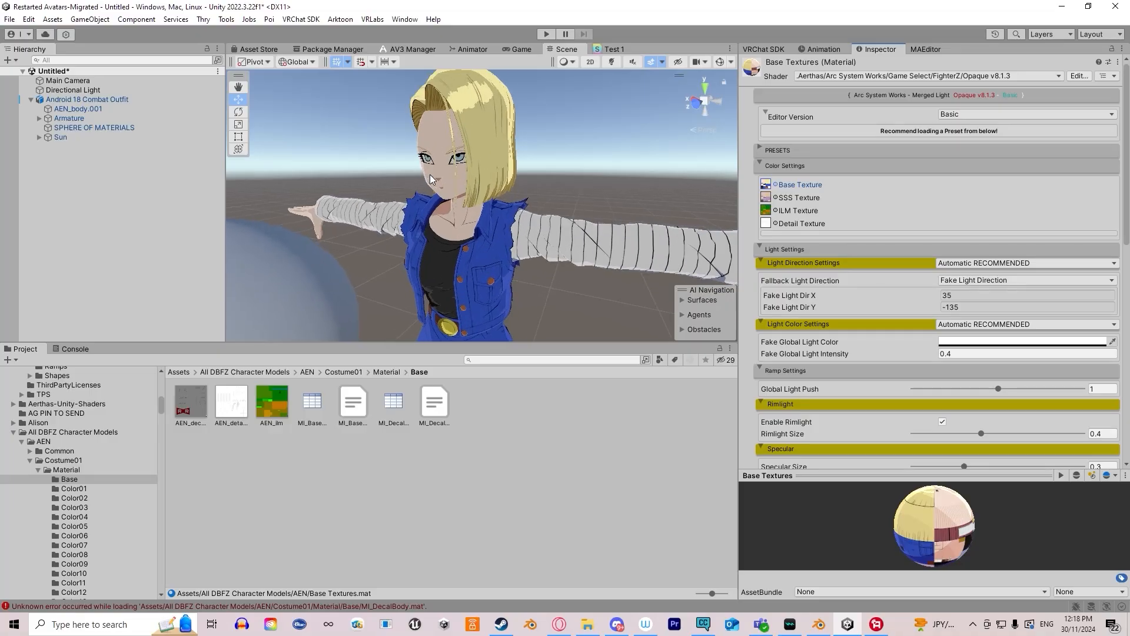
{"action": "left_click_drag", "start_coordinate": [430, 178], "coordinate": [635, 195], "text": "alt"}
{"action": "middle_click_drag", "start_coordinate": [635, 194], "coordinate": [544, 200]}
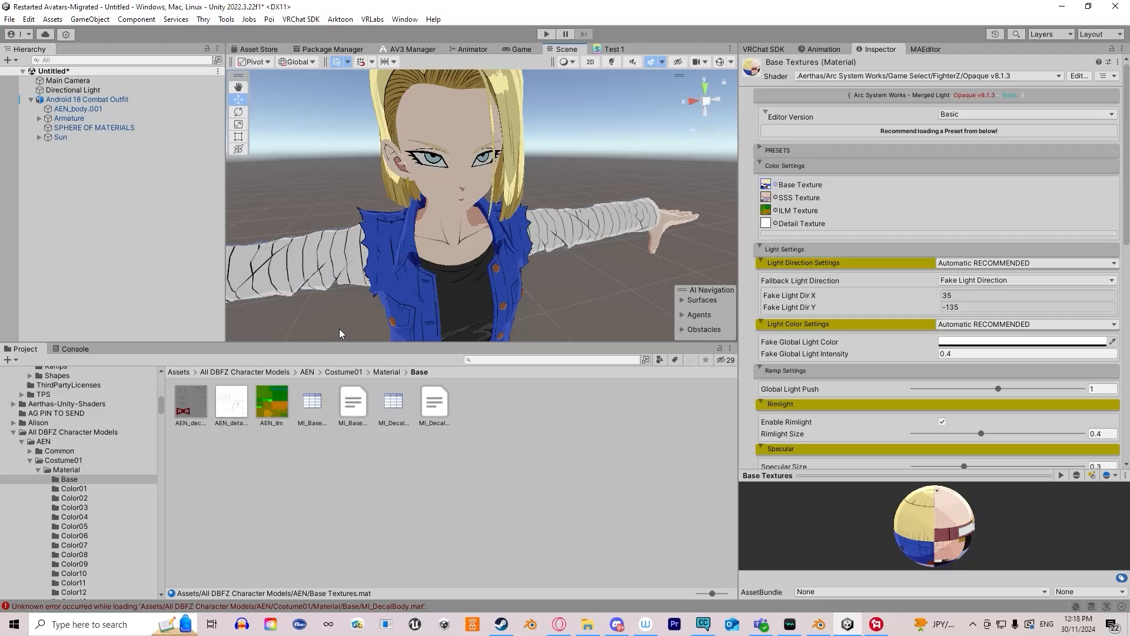
{"action": "left_click", "coordinate": [88, 111]}
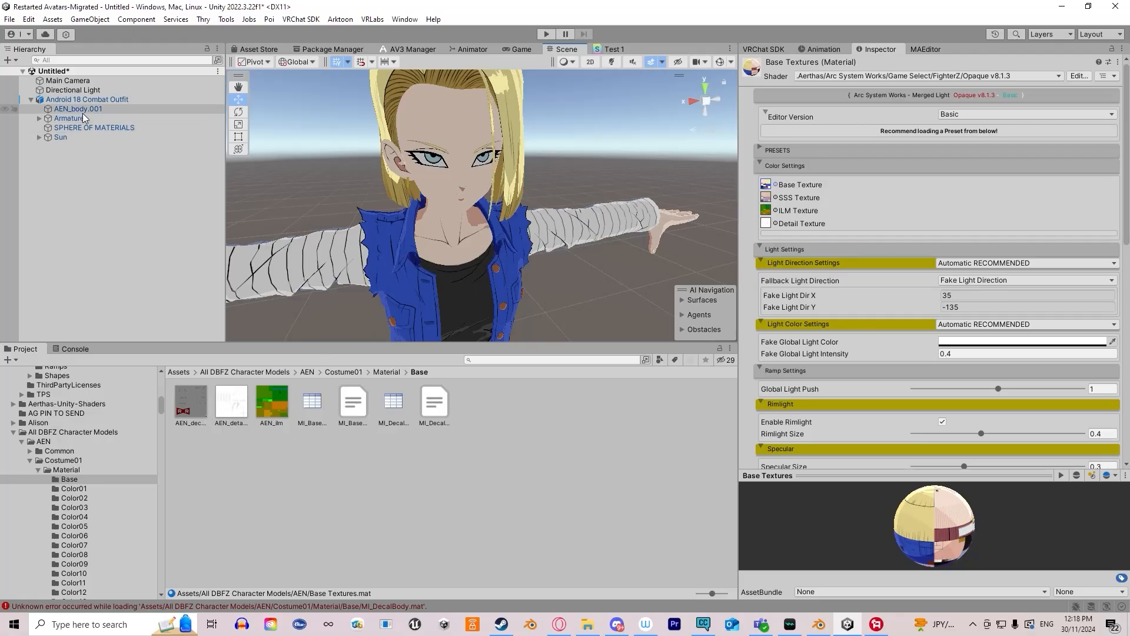
{"action": "scroll", "coordinate": [890, 426], "scroll_direction": "down", "scroll_amount": 1}
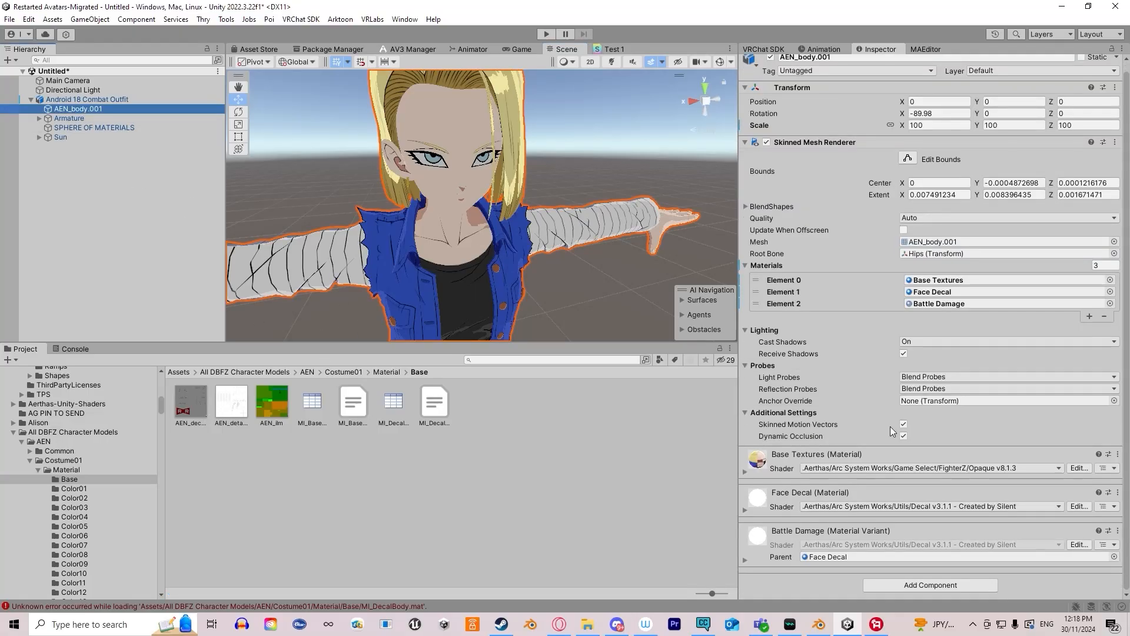
{"action": "left_click", "coordinate": [745, 504]}
{"action": "scroll", "coordinate": [745, 504], "scroll_direction": "down", "scroll_amount": 3}
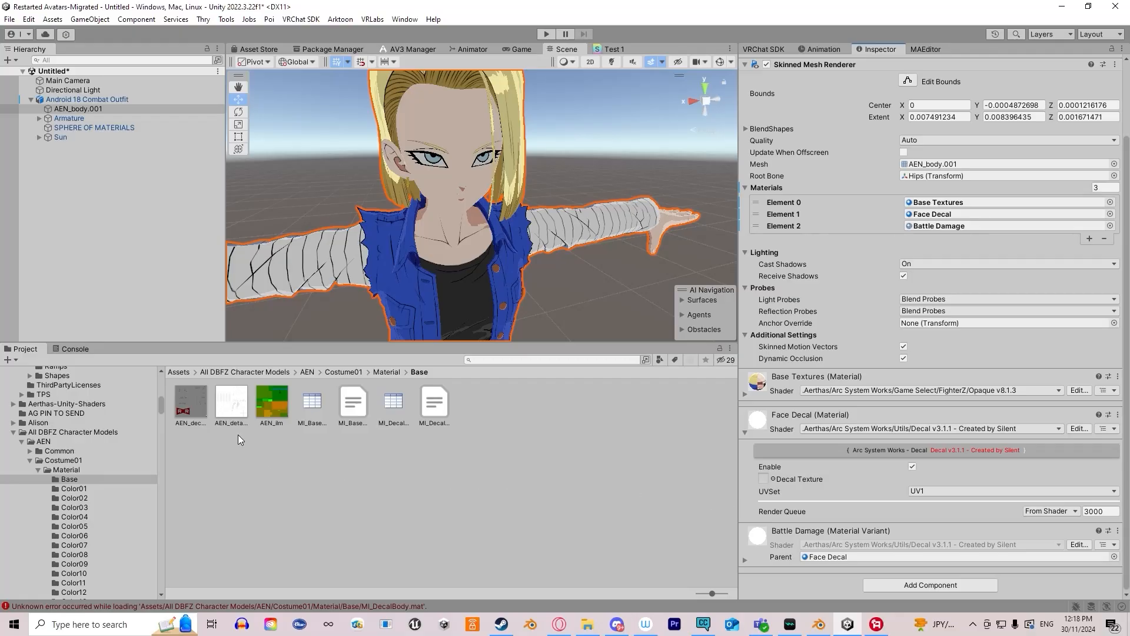
{"action": "left_click_drag", "start_coordinate": [389, 254], "coordinate": [743, 214], "text": "alt"}
{"action": "key", "text": "f"}
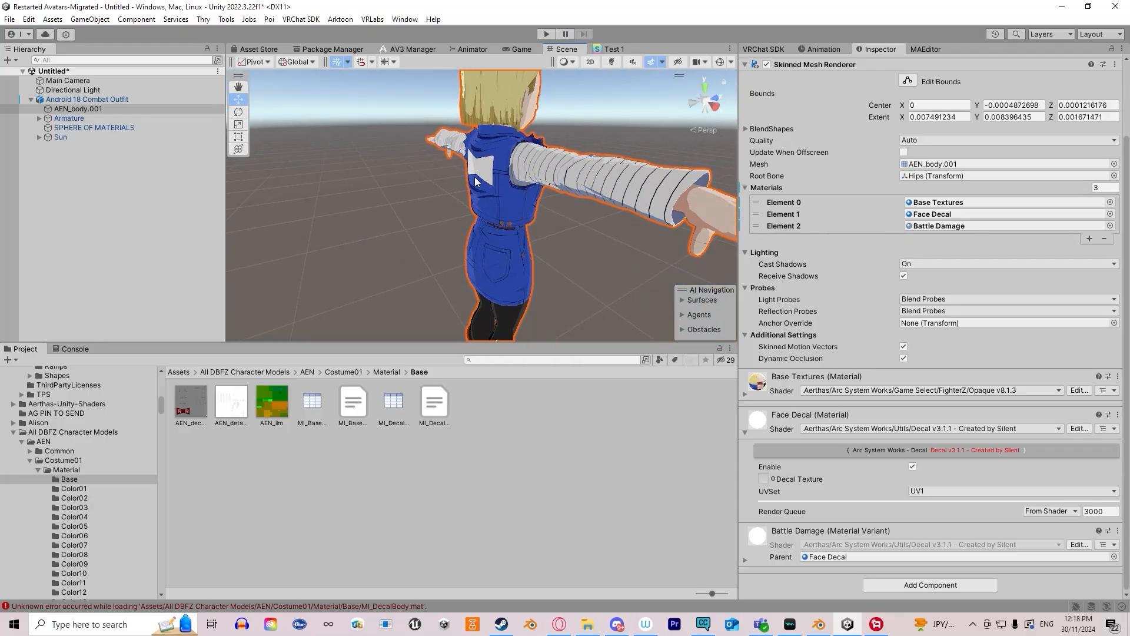
{"action": "left_click_drag", "start_coordinate": [197, 403], "coordinate": [764, 479]}
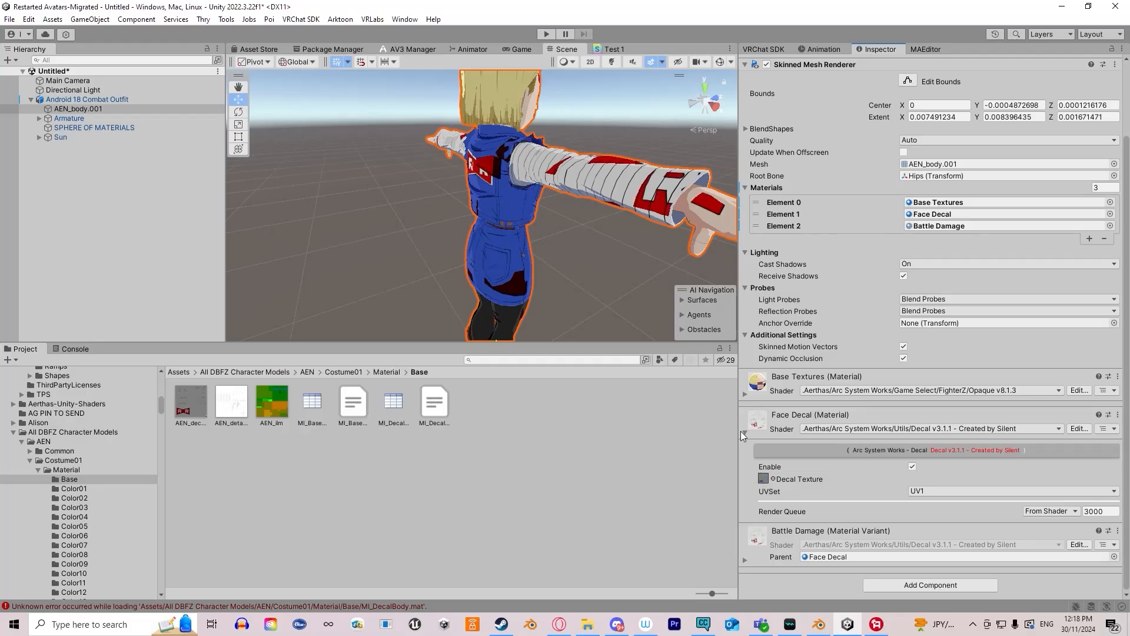
- Expand the Battle Damage material variant on AEN_body.001 and clear its Face Decal parent
{"action": "left_click", "coordinate": [704, 512]}
{"action": "left_click", "coordinate": [588, 200]}
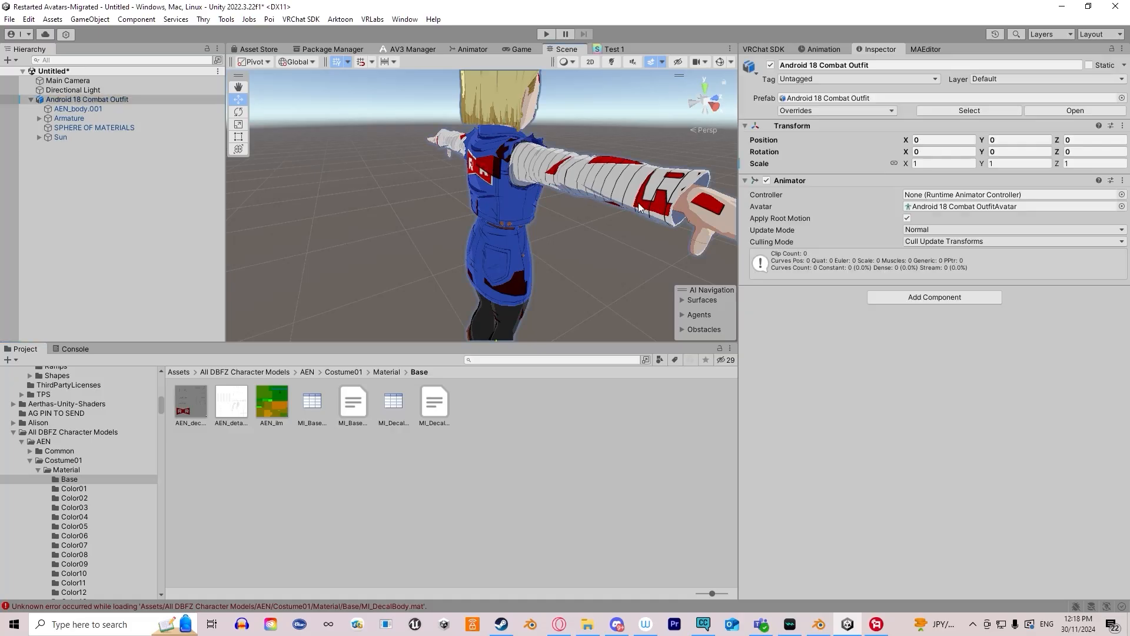
{"action": "left_click", "coordinate": [649, 220]}
{"action": "scroll", "coordinate": [746, 566], "scroll_direction": "down", "scroll_amount": 2}
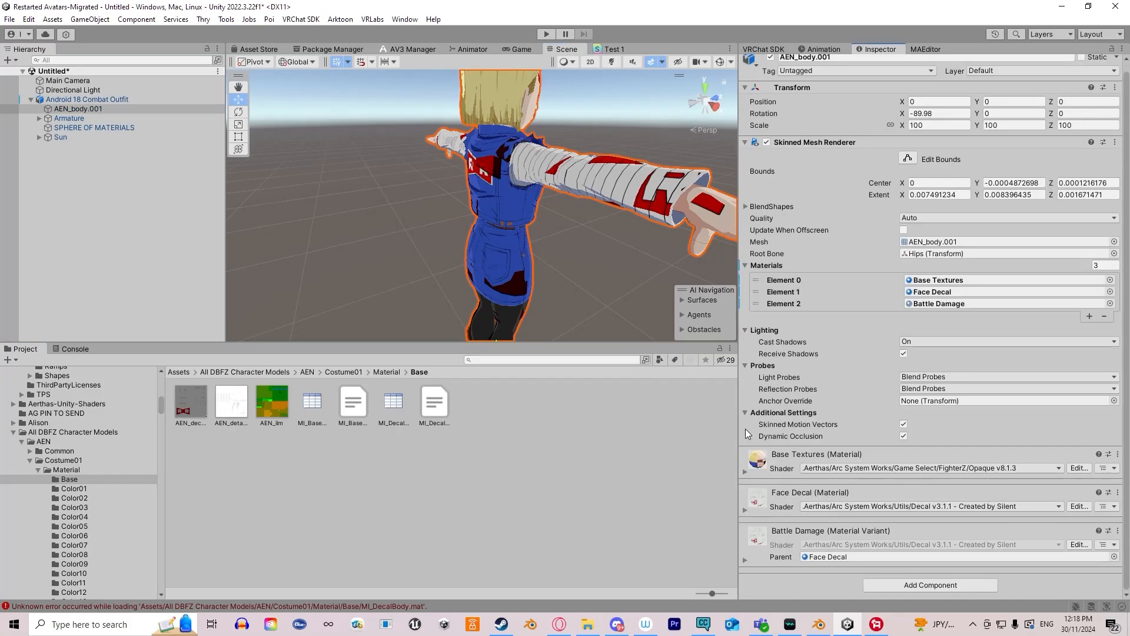
{"action": "left_click", "coordinate": [746, 560]}
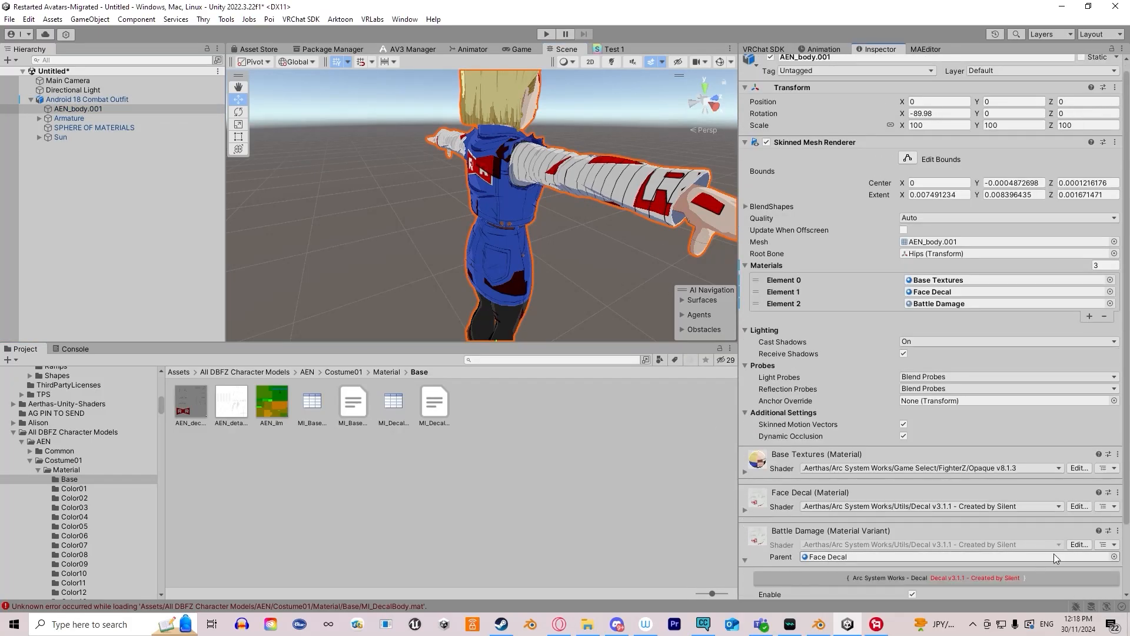
{"action": "left_click", "coordinate": [985, 560]}
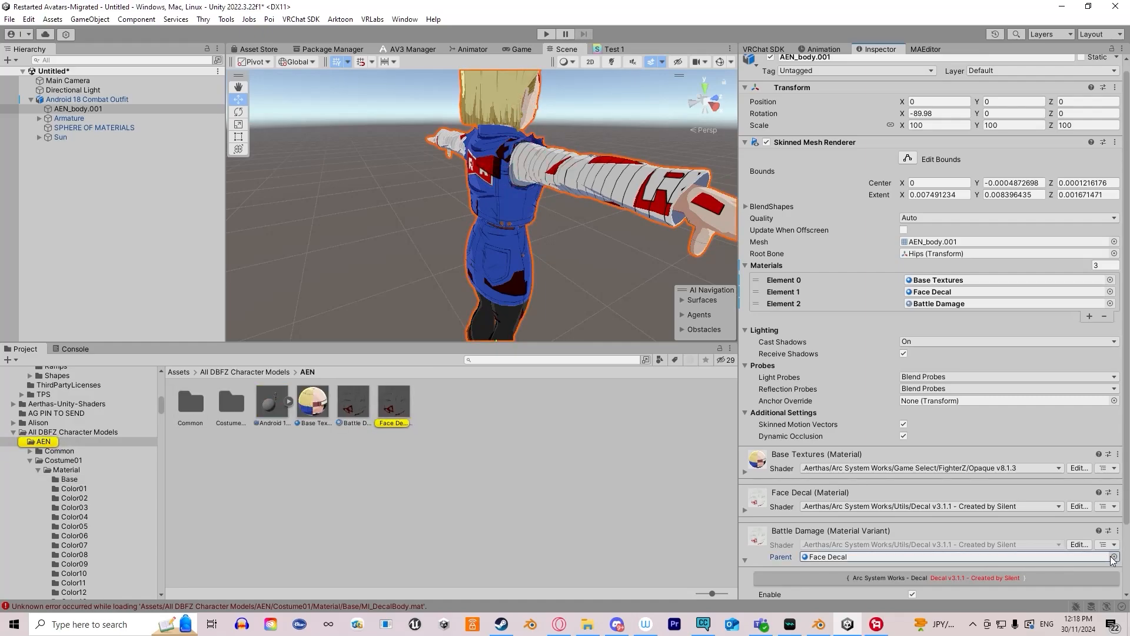
{"action": "left_click", "coordinate": [1114, 557]}
{"action": "scroll", "coordinate": [547, 439], "scroll_direction": "up", "scroll_amount": 10}
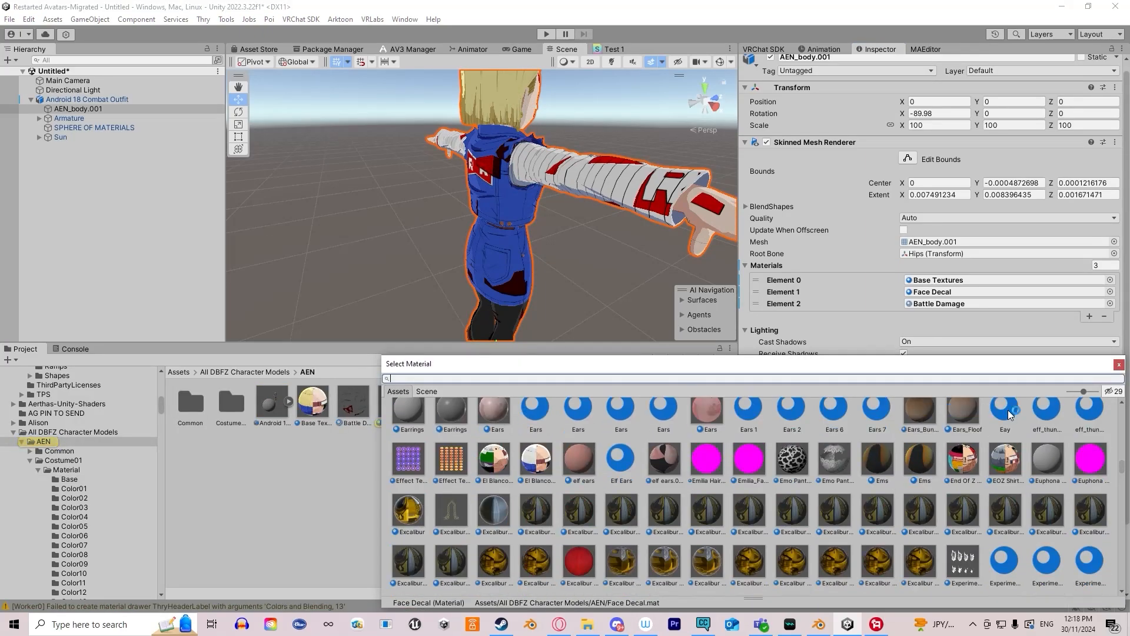
{"action": "left_click", "coordinate": [1119, 365]}
{"action": "left_click", "coordinate": [896, 559]}
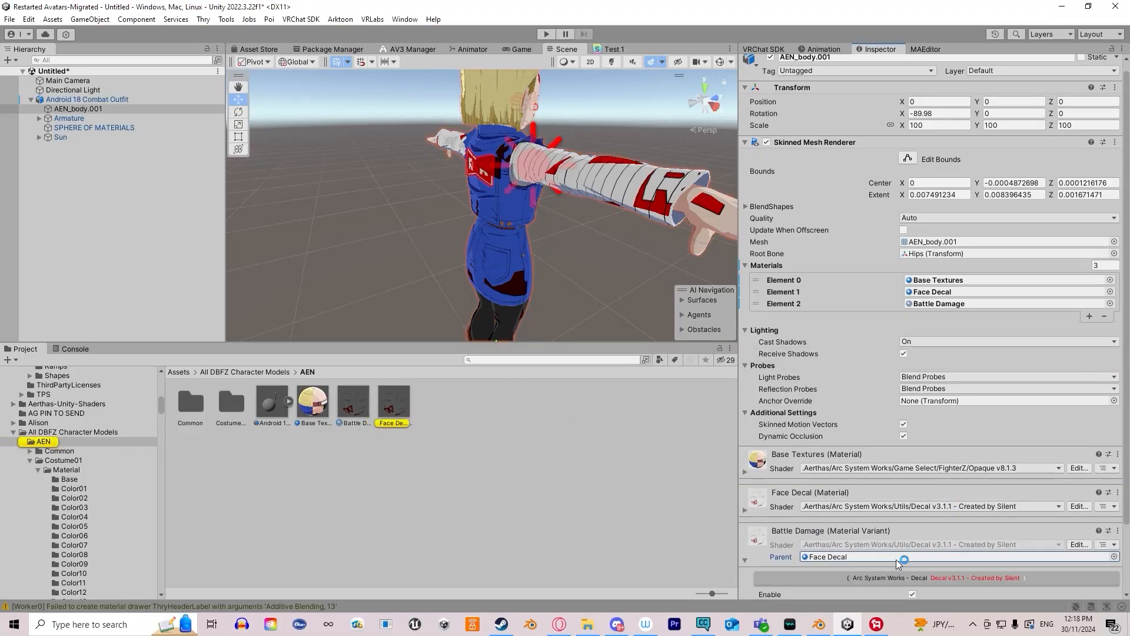
{"action": "key", "text": "Delete"}
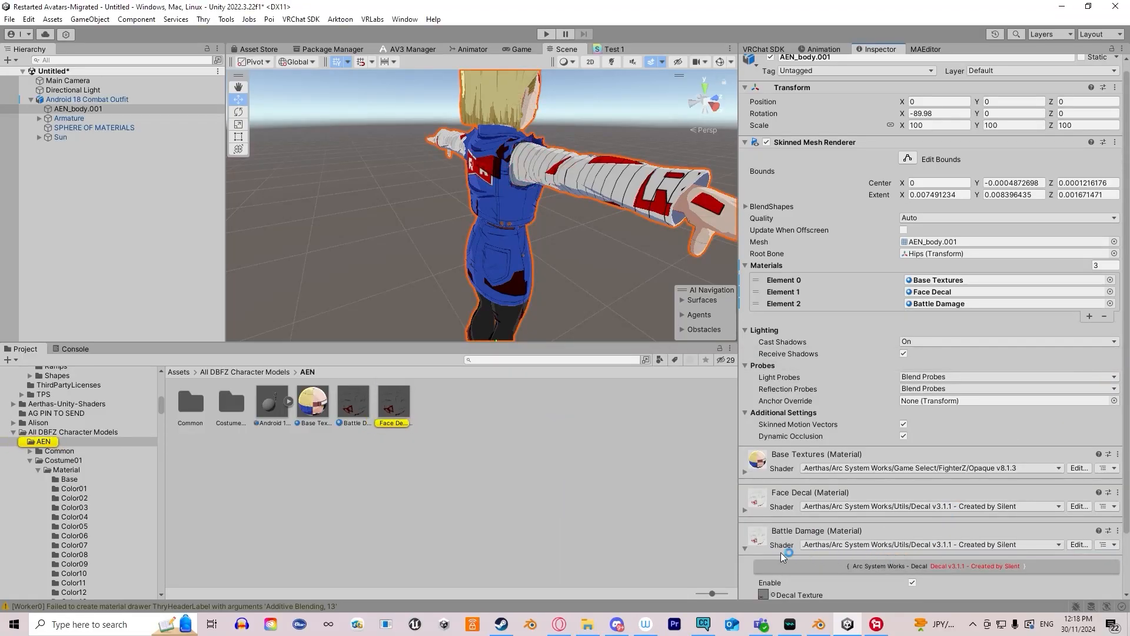
- Search the textures for "CMN_Da" and set the Battle Damage material's Decal Texture to CMN_damaged_decal from the CMN Common folder
{"action": "scroll", "coordinate": [746, 546], "scroll_direction": "down", "scroll_amount": 3}
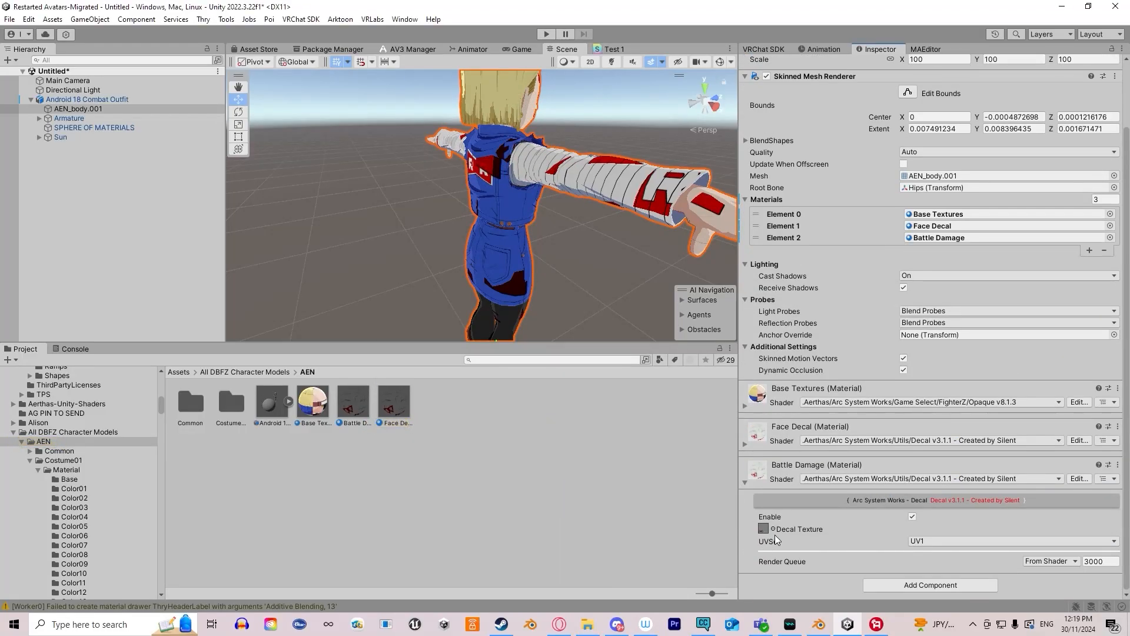
{"action": "left_click", "coordinate": [774, 530]}
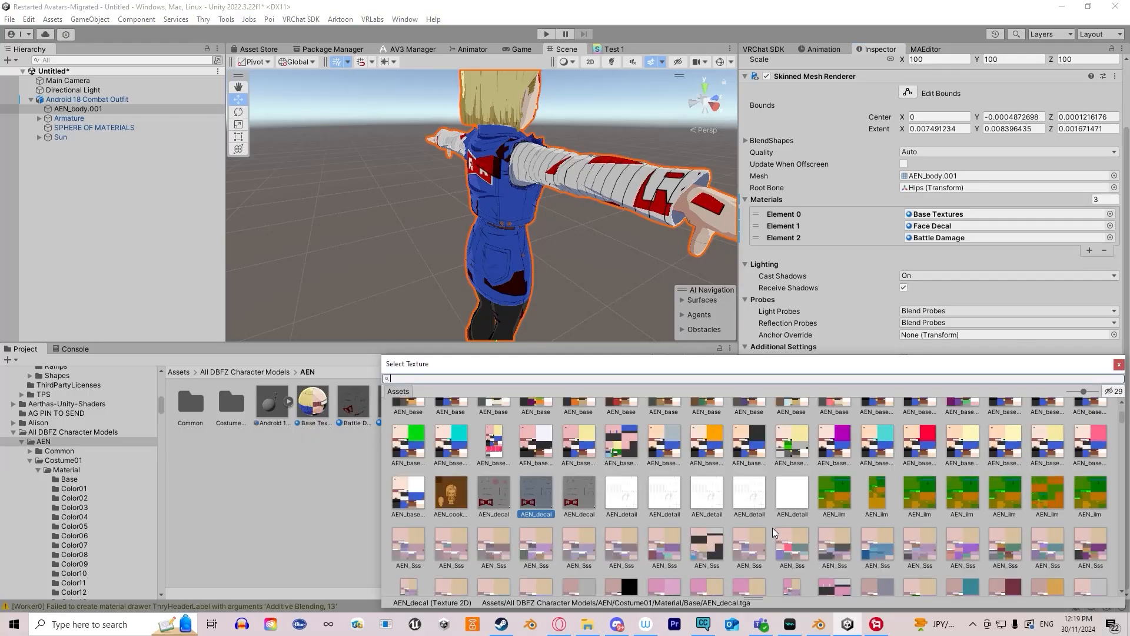
{"action": "type", "text": "CMN"}
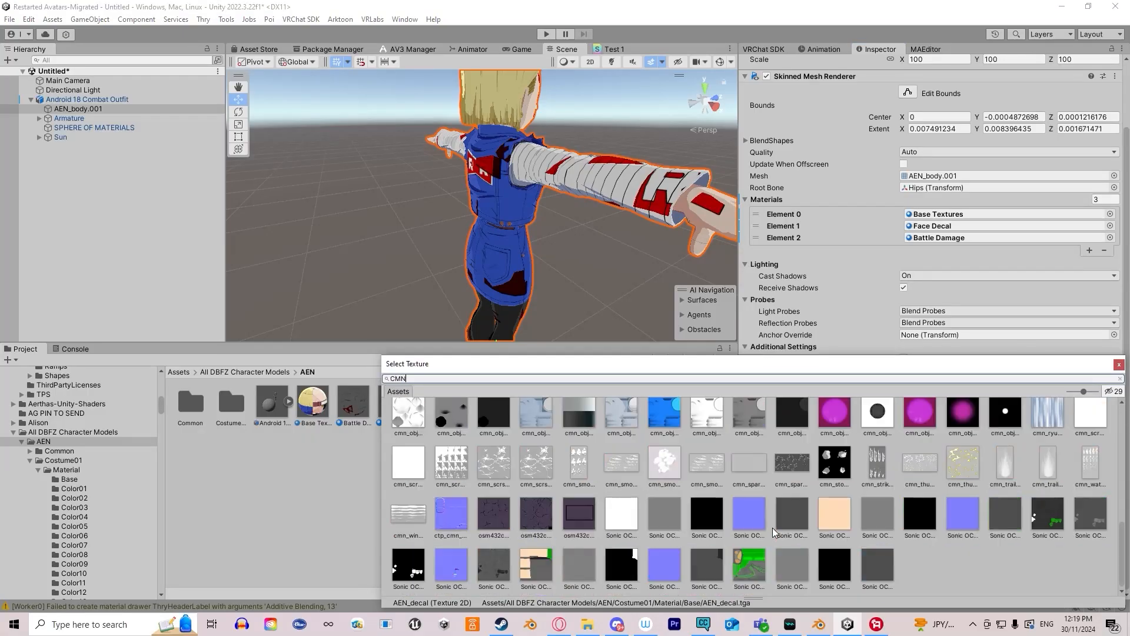
{"action": "type", "text": "_Da"}
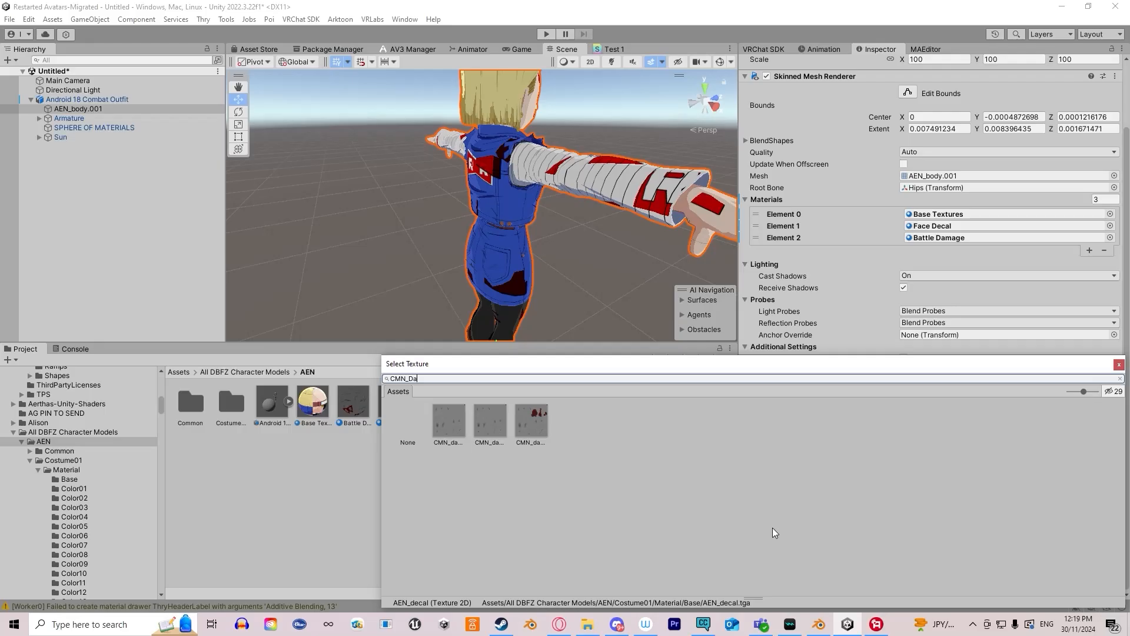
{"action": "left_click", "coordinate": [449, 422]}
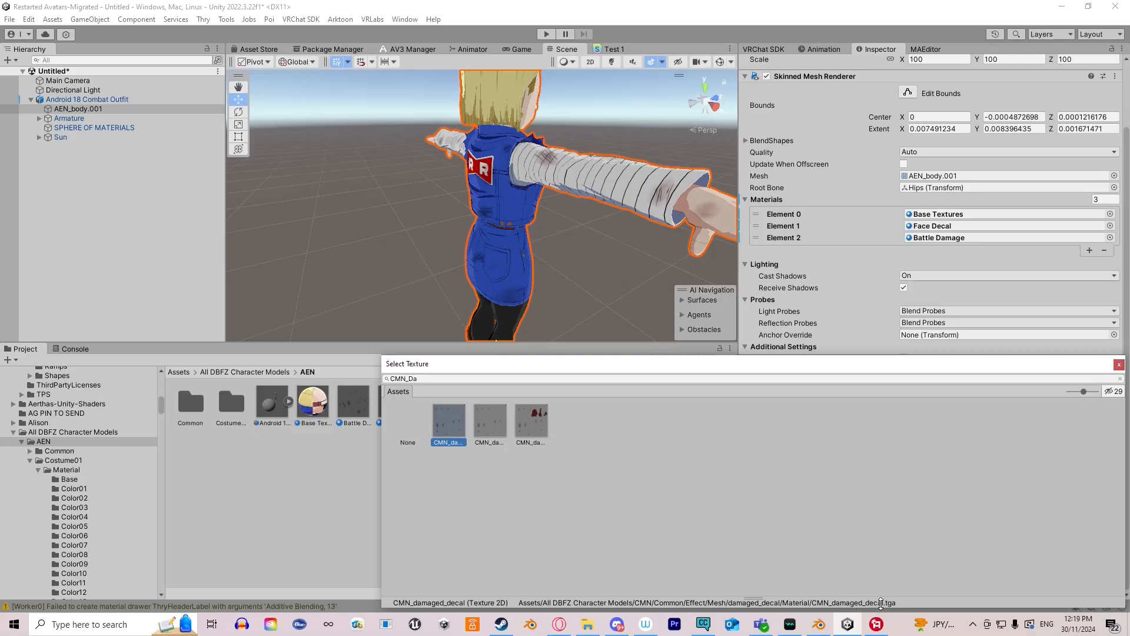
{"action": "left_click", "coordinate": [1119, 365]}
- Select the Battle Damage material asset in the AEN folder and disable its decal
{"action": "middle_click_drag", "start_coordinate": [491, 187], "coordinate": [409, 209]}
{"action": "right_click_drag", "start_coordinate": [576, 221], "coordinate": [406, 201]}
{"action": "middle_click_drag", "start_coordinate": [548, 218], "coordinate": [260, 199]}
{"action": "right_click_drag", "start_coordinate": [534, 200], "coordinate": [338, 190]}
{"action": "middle_click_drag", "start_coordinate": [550, 192], "coordinate": [388, 212]}
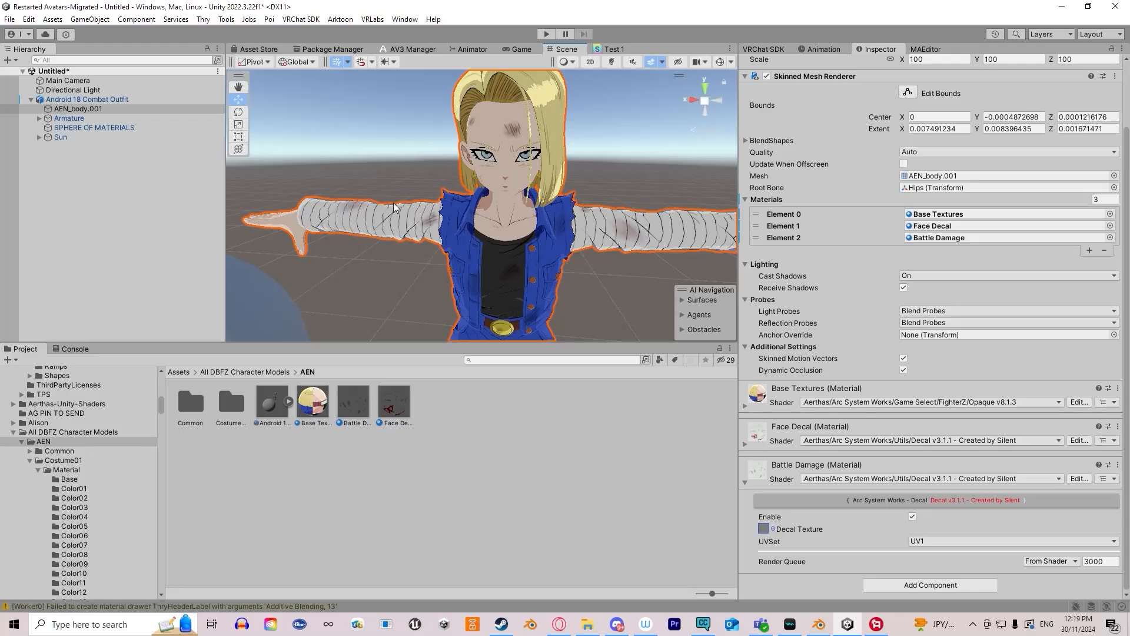
{"action": "scroll", "coordinate": [459, 148], "scroll_direction": "up", "scroll_amount": 3}
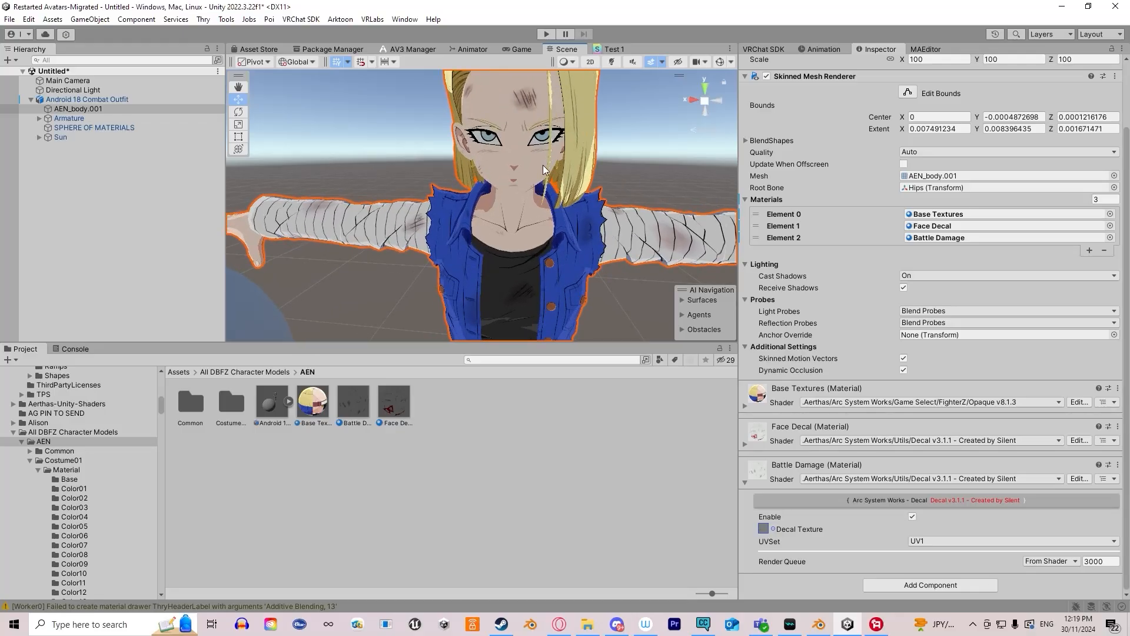
{"action": "left_click", "coordinate": [353, 402]}
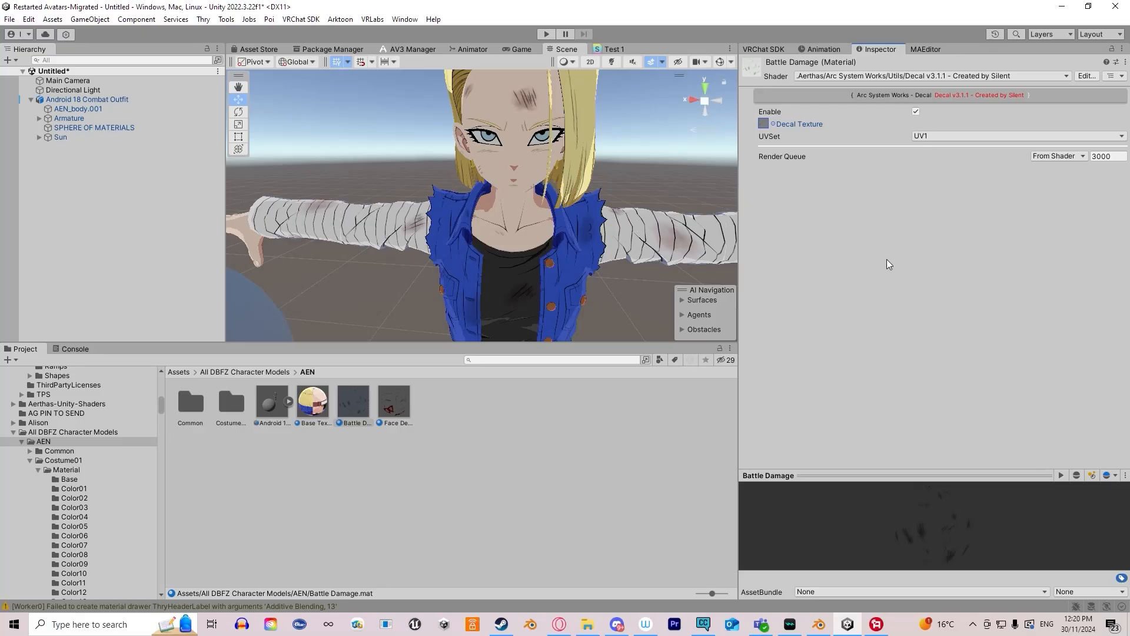
{"action": "left_click", "coordinate": [916, 111]}
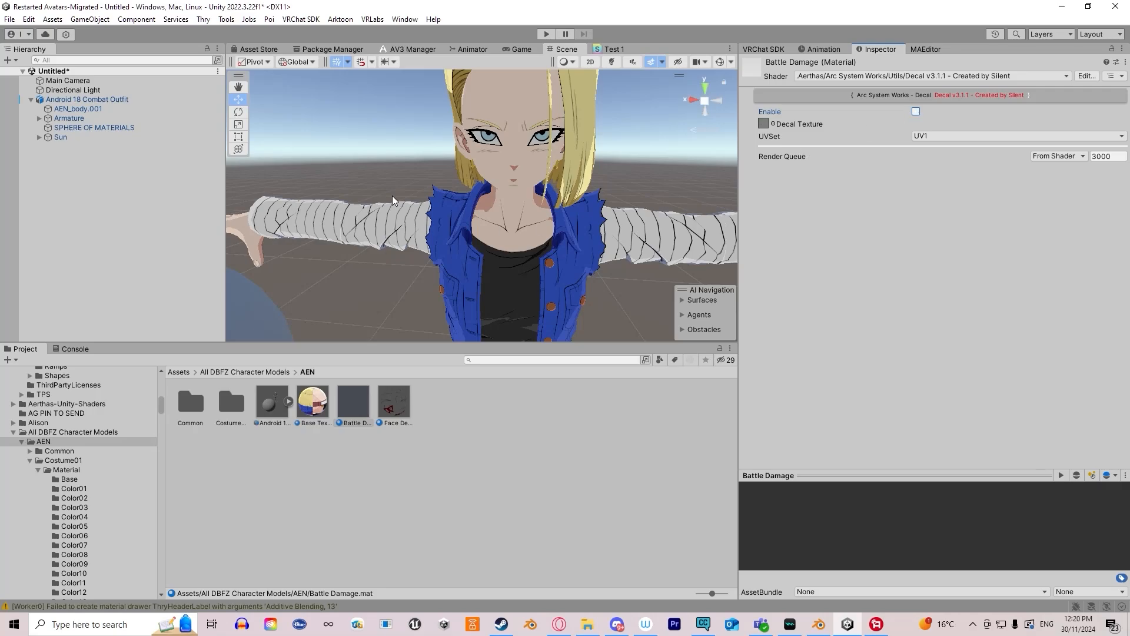
- Enlarge the scene area and delete the SPHERE OF MATERIALS object from the Android 18 Combat Outfit
{"action": "middle_click_drag", "start_coordinate": [581, 203], "coordinate": [547, 174]}
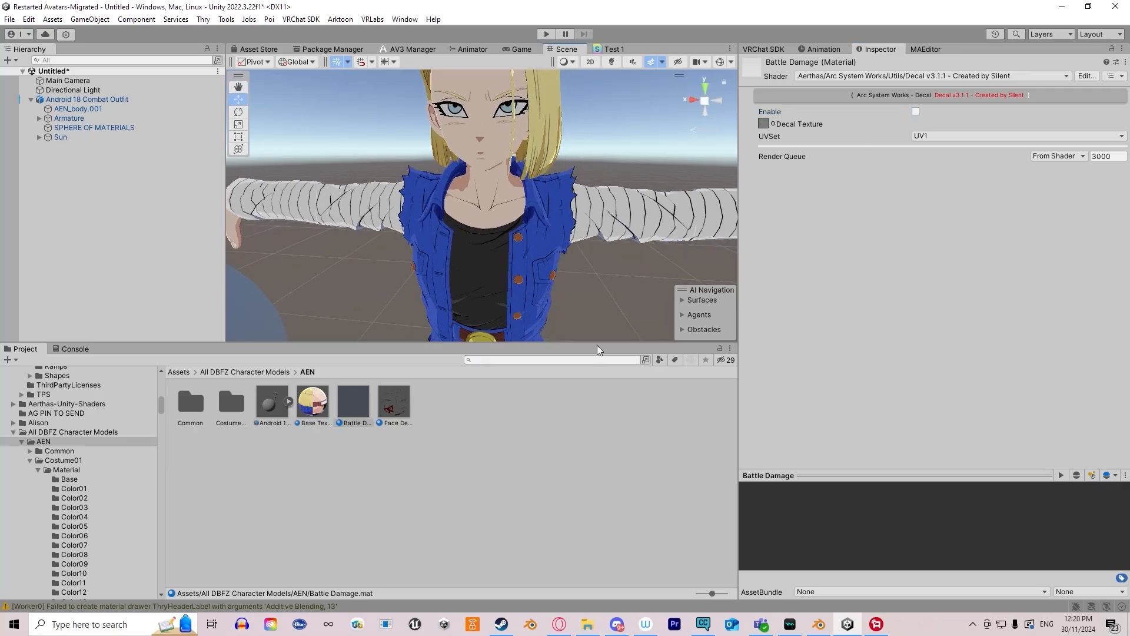
{"action": "left_click_drag", "start_coordinate": [596, 343], "coordinate": [565, 378]}
{"action": "scroll", "coordinate": [508, 289], "scroll_direction": "down", "scroll_amount": 5}
{"action": "middle_click_drag", "start_coordinate": [498, 297], "coordinate": [518, 267]}
{"action": "left_click", "coordinate": [359, 236]}
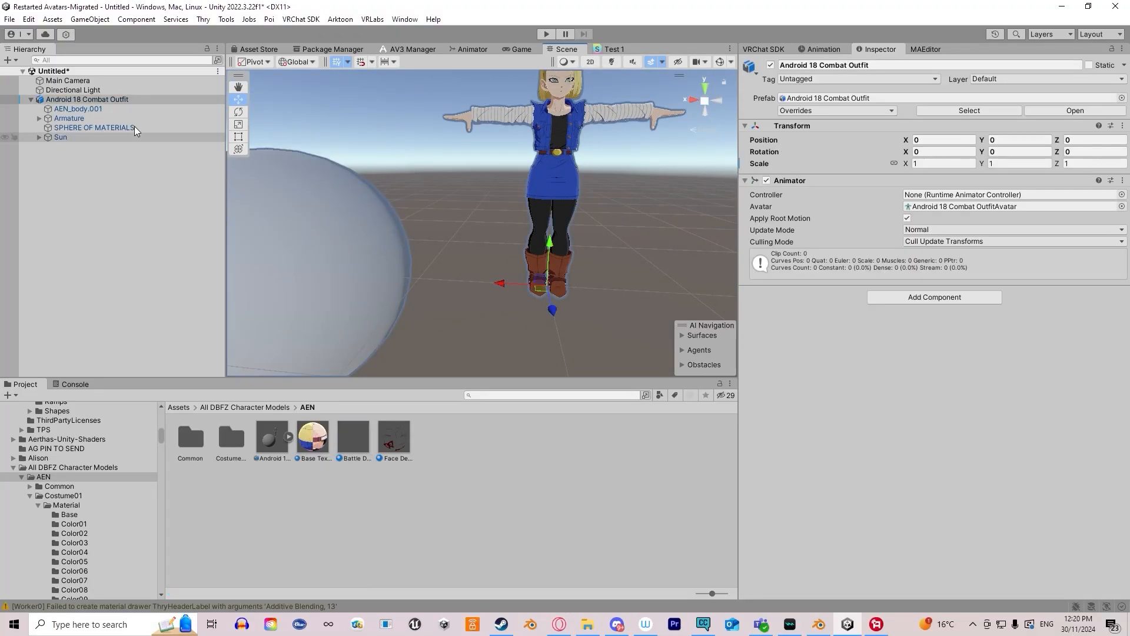
{"action": "left_click", "coordinate": [525, 450]}
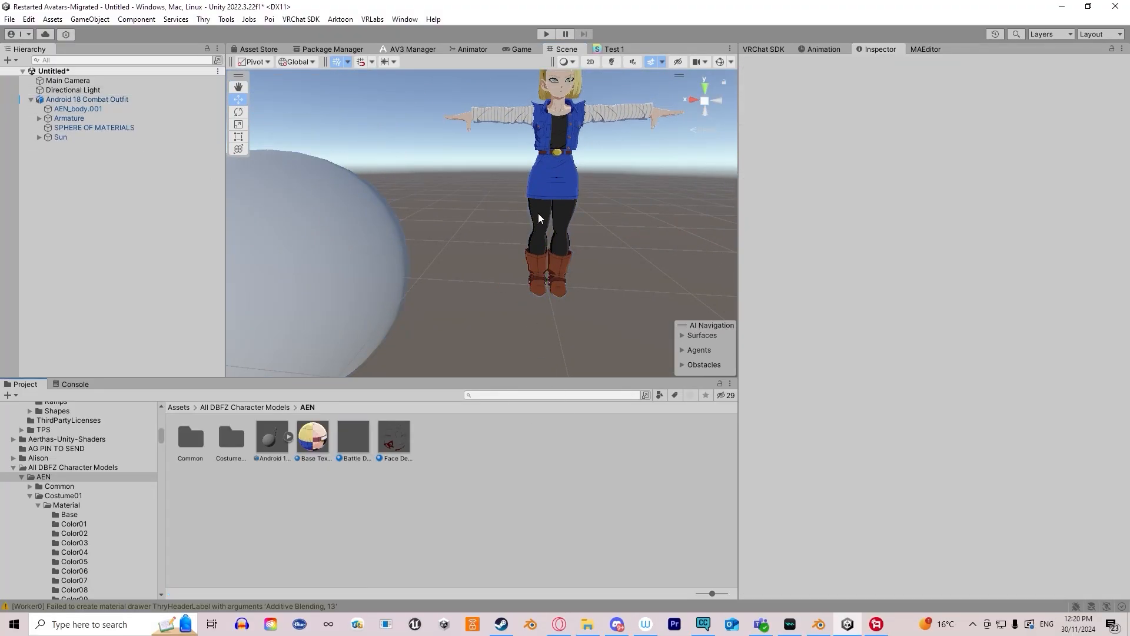
{"action": "left_click", "coordinate": [554, 157]}
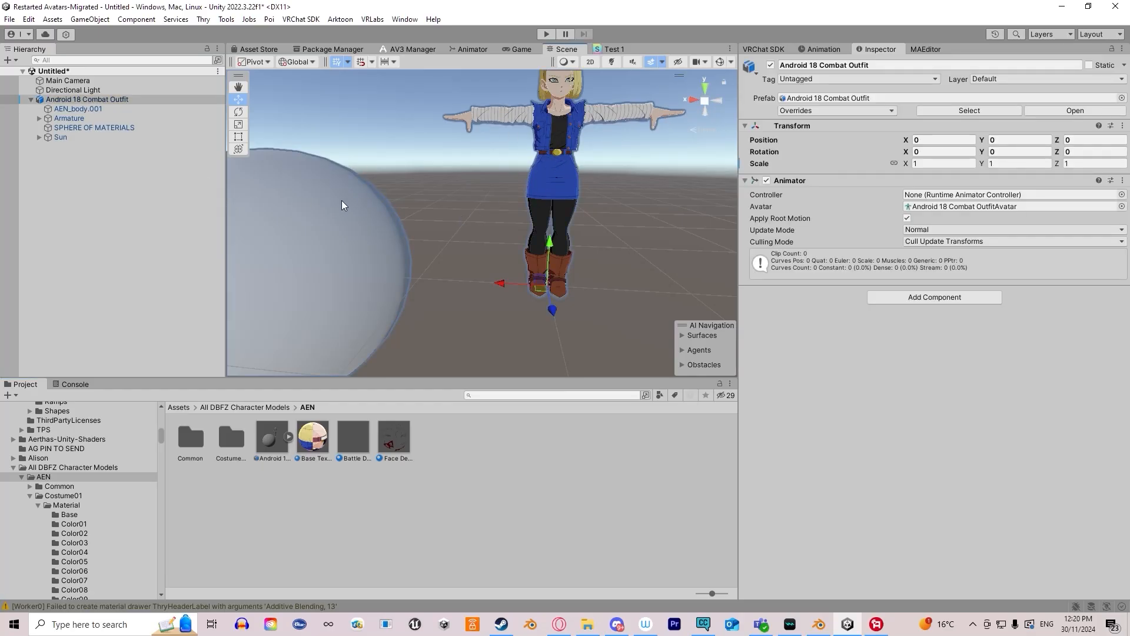
{"action": "left_click", "coordinate": [89, 128]}
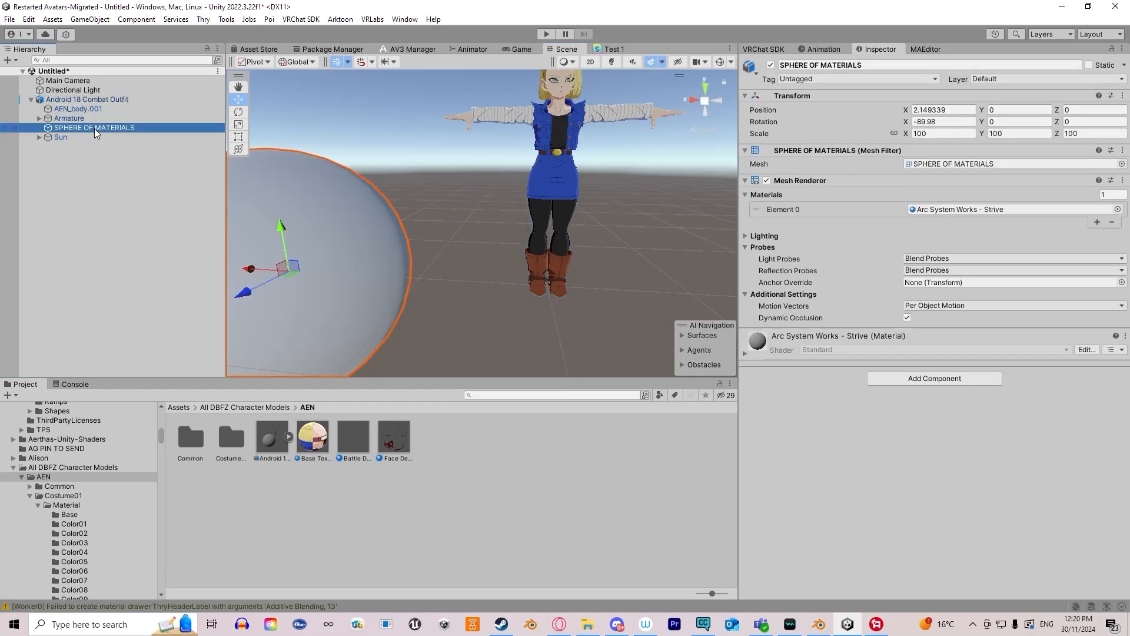
{"action": "key", "text": "Delete"}
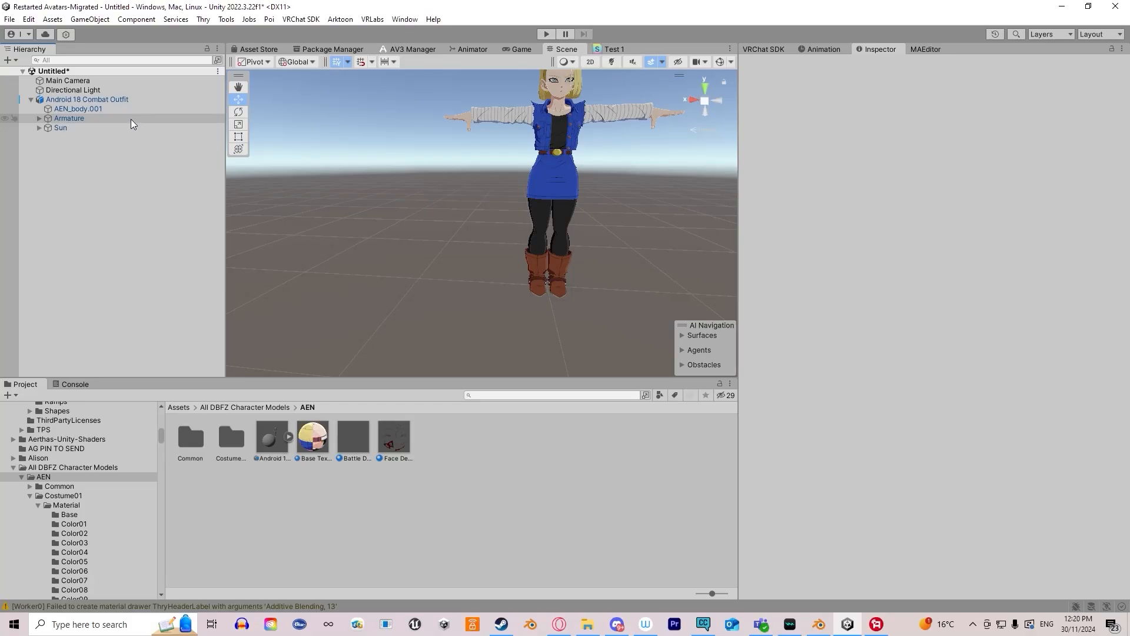
- Delete the Sun light object from the Android 18 Combat Outfit hierarchy
{"action": "left_click", "coordinate": [94, 100]}
{"action": "middle_click_drag", "start_coordinate": [664, 217], "coordinate": [495, 272]}
{"action": "left_click", "coordinate": [62, 128]}
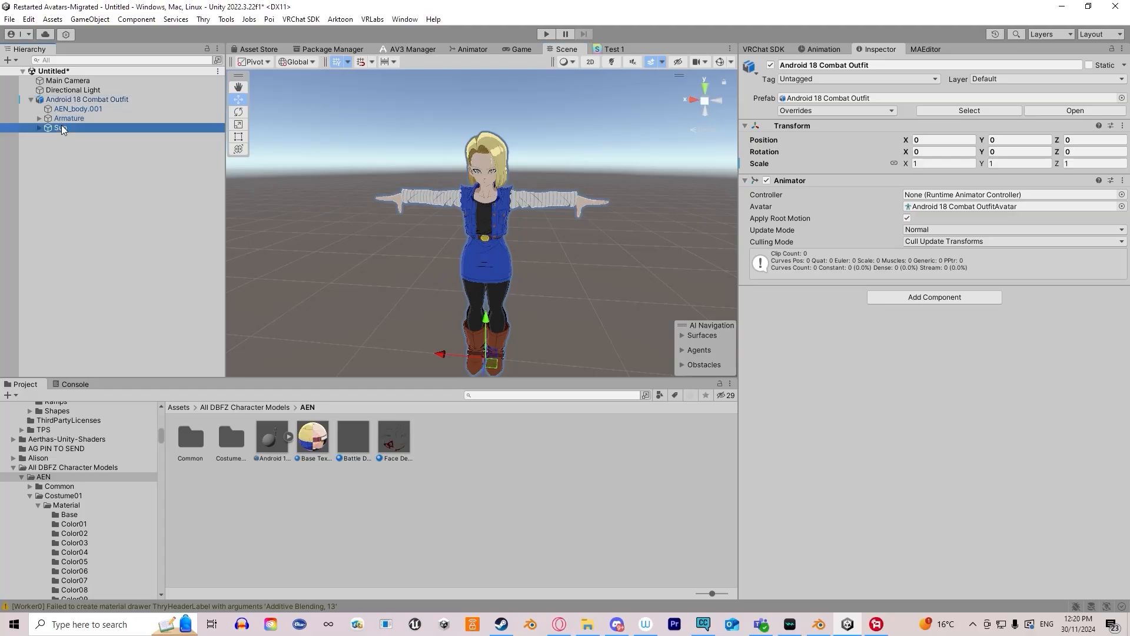
{"action": "scroll", "coordinate": [401, 210], "scroll_direction": "down", "scroll_amount": 5}
{"action": "left_click_drag", "start_coordinate": [536, 278], "coordinate": [596, 283]}
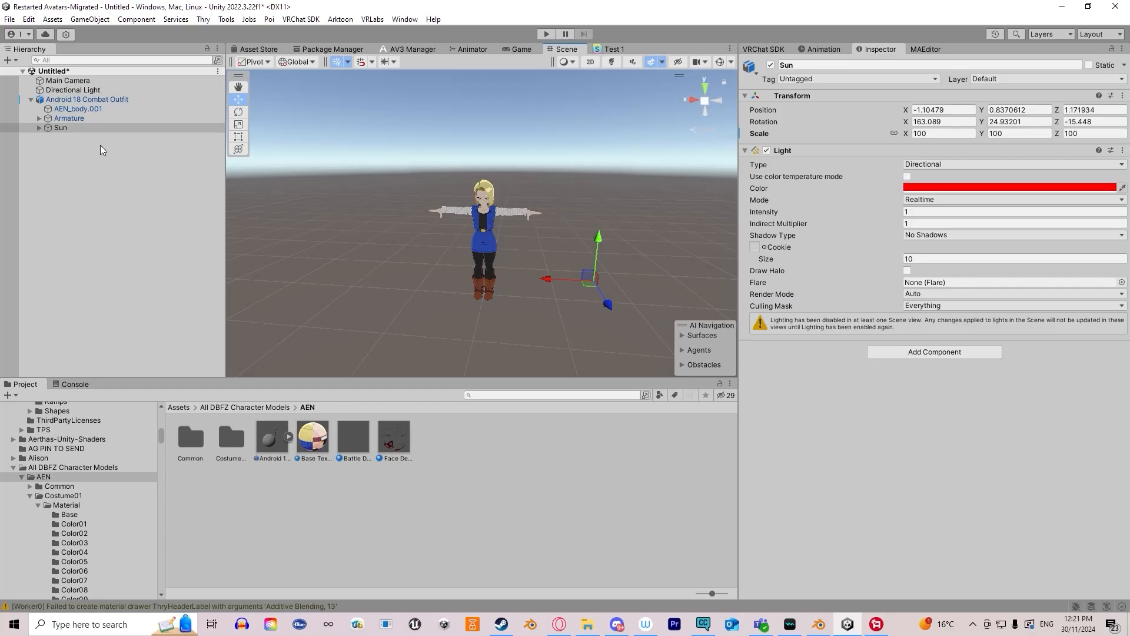
{"action": "left_click", "coordinate": [76, 130]}
{"action": "key", "text": "Delete"}
- Check the remaining AEN_body.001 and Armature objects and examine the avatar's upper body in the scene
{"action": "left_click", "coordinate": [53, 112]}
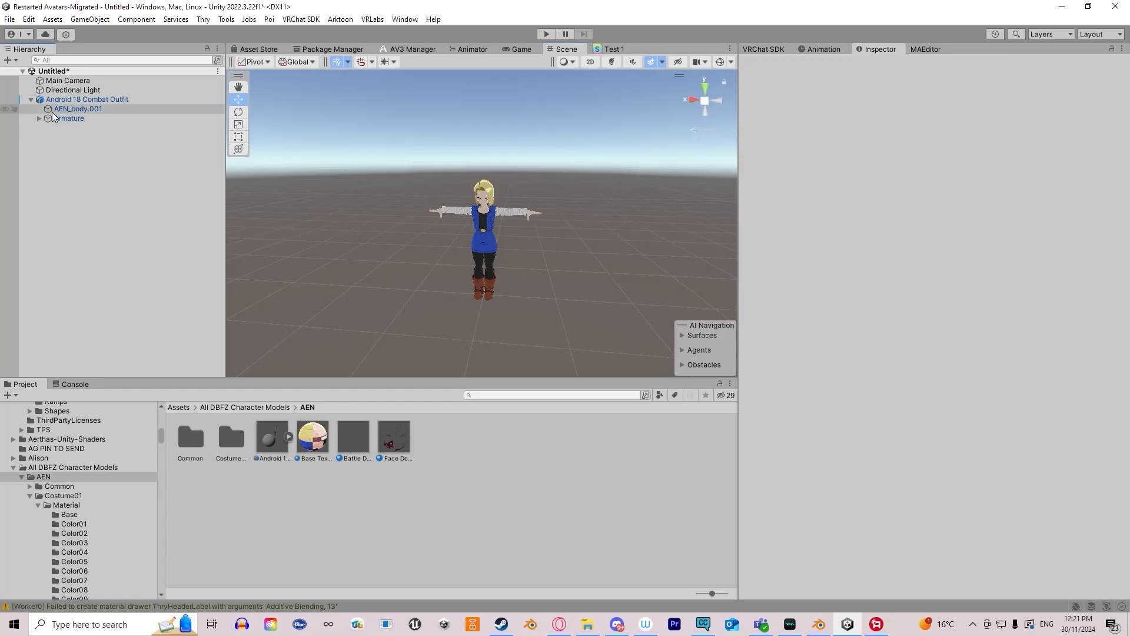
{"action": "left_click", "coordinate": [57, 116]}
{"action": "left_click", "coordinate": [59, 111]}
{"action": "left_click", "coordinate": [61, 116]}
{"action": "left_click", "coordinate": [66, 110]}
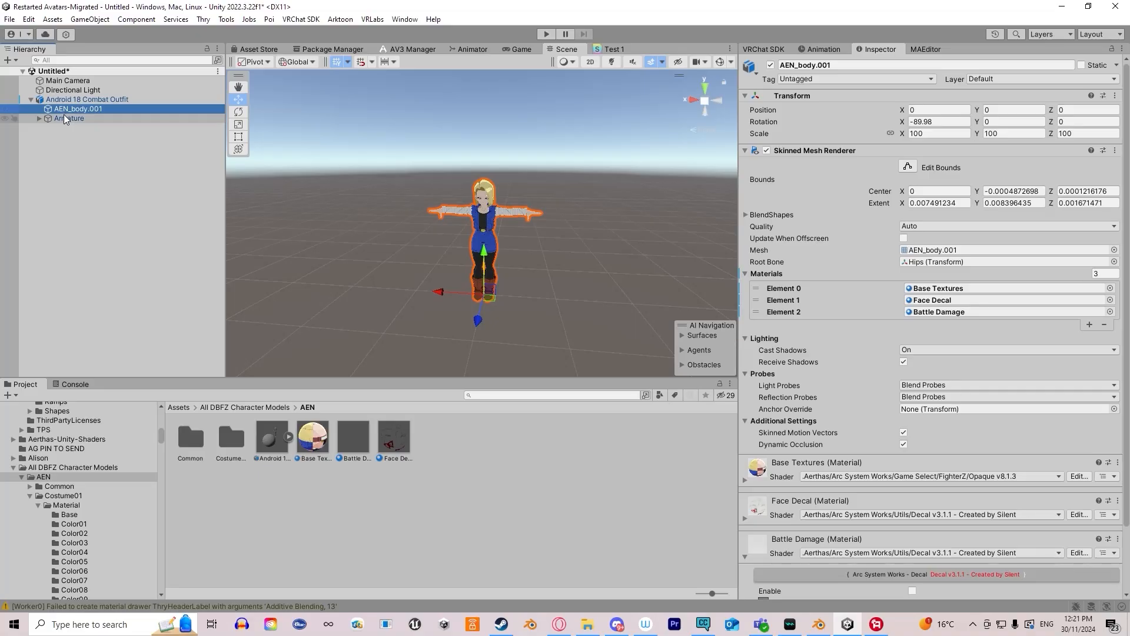
{"action": "left_click", "coordinate": [429, 262]}
{"action": "scroll", "coordinate": [414, 236], "scroll_direction": "up", "scroll_amount": 4}
{"action": "scroll", "coordinate": [407, 246], "scroll_direction": "up", "scroll_amount": 6}
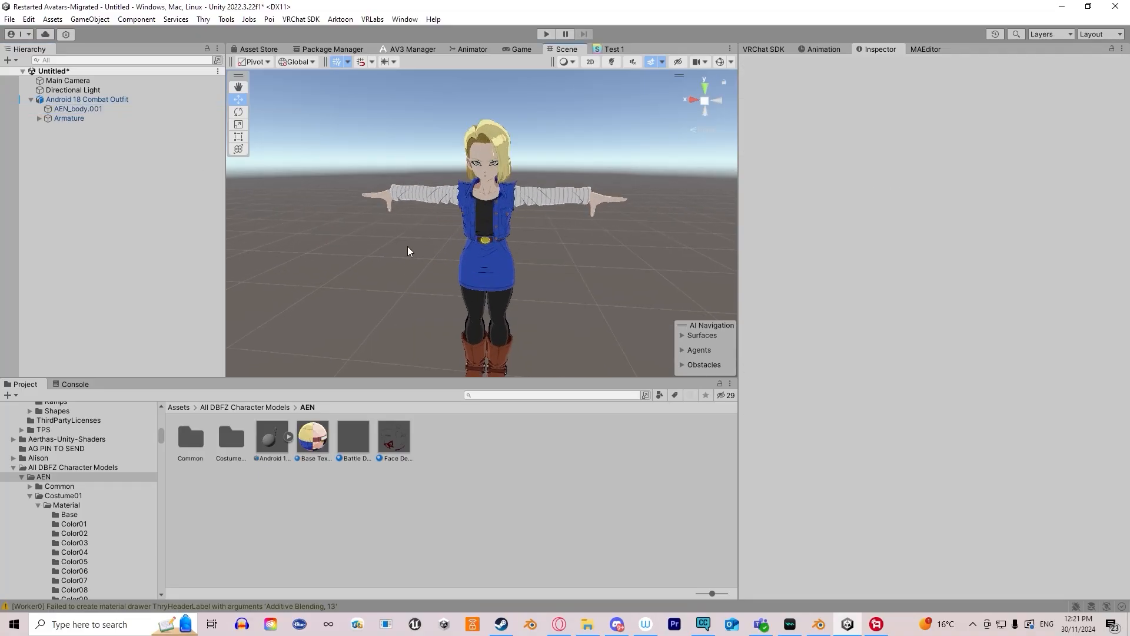
{"action": "middle_click_drag", "start_coordinate": [505, 186], "coordinate": [500, 210]}
{"action": "scroll", "coordinate": [500, 210], "scroll_direction": "up", "scroll_amount": 2}
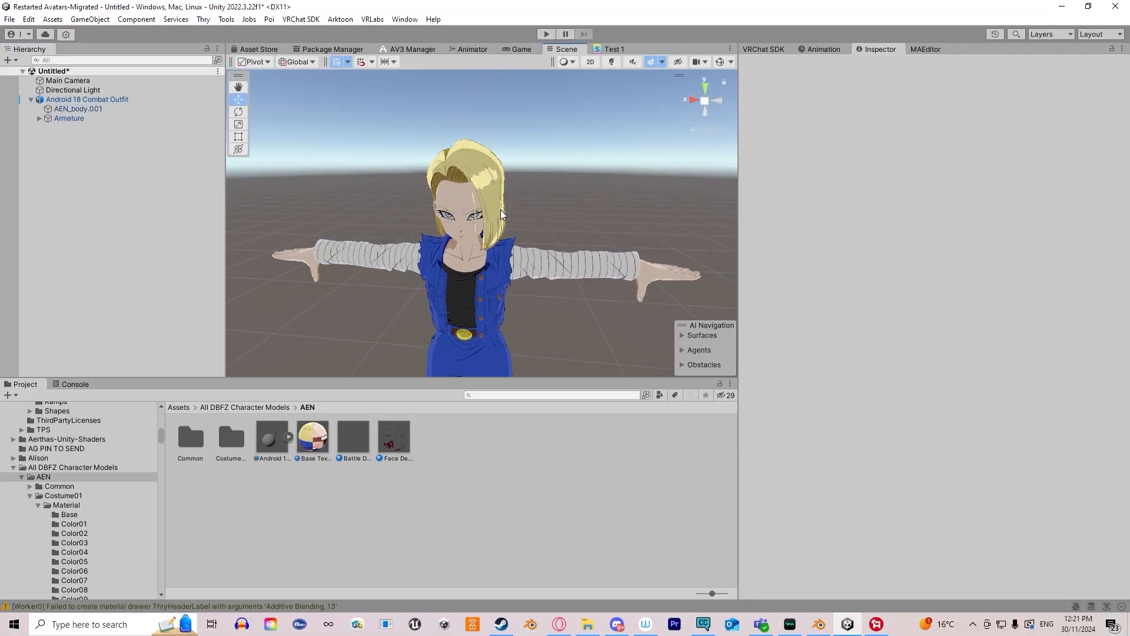
- Add a VRC Avatar Descriptor component to the Android 18 Combat Outfit root object
{"action": "left_click", "coordinate": [51, 100]}
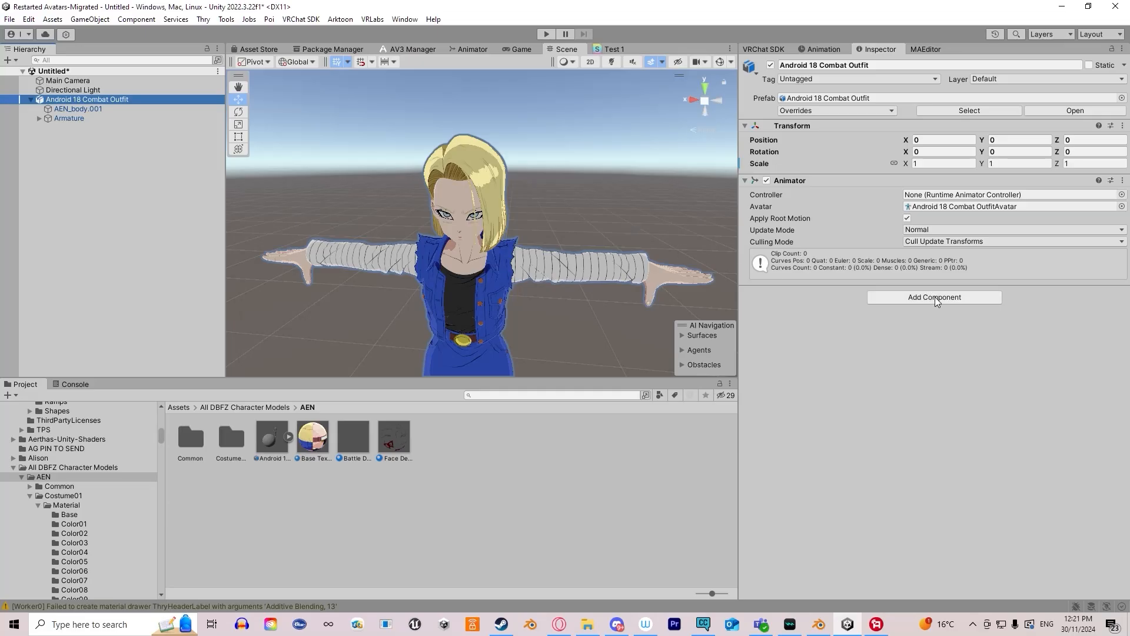
{"action": "left_click", "coordinate": [744, 180]}
{"action": "left_click", "coordinate": [744, 180]}
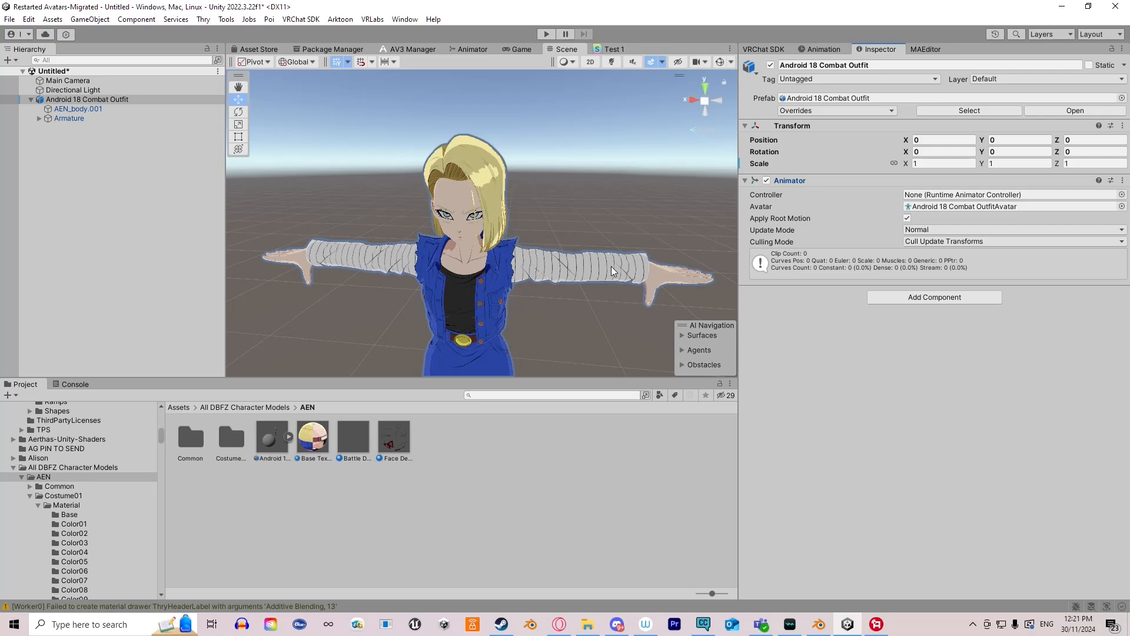
{"action": "left_click", "coordinate": [936, 298]}
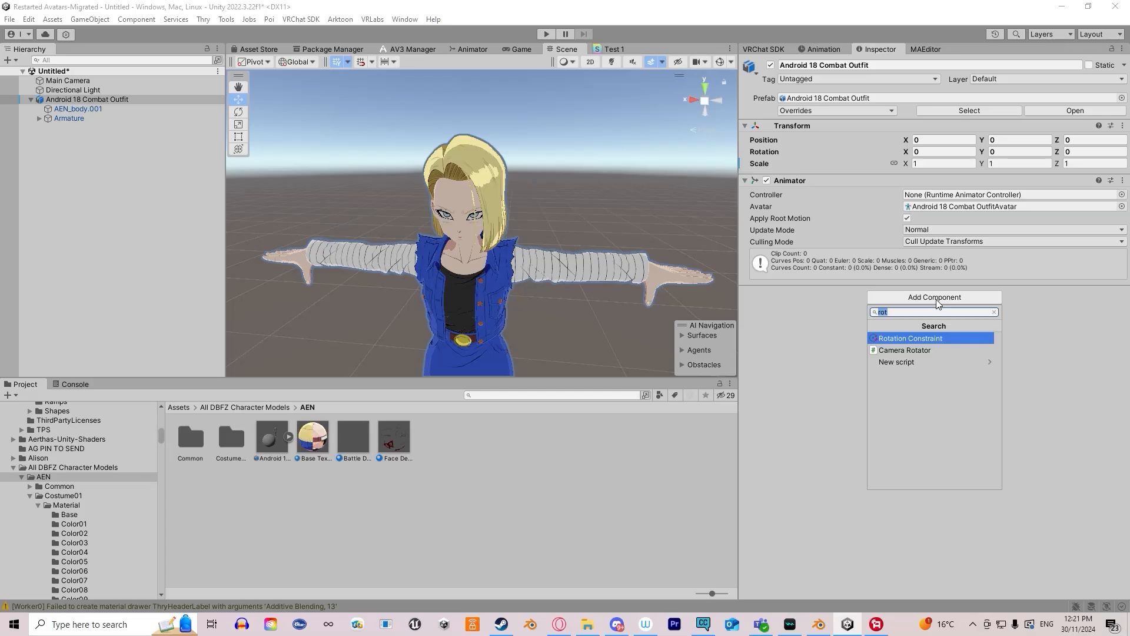
{"action": "type", "text": "vrc"}
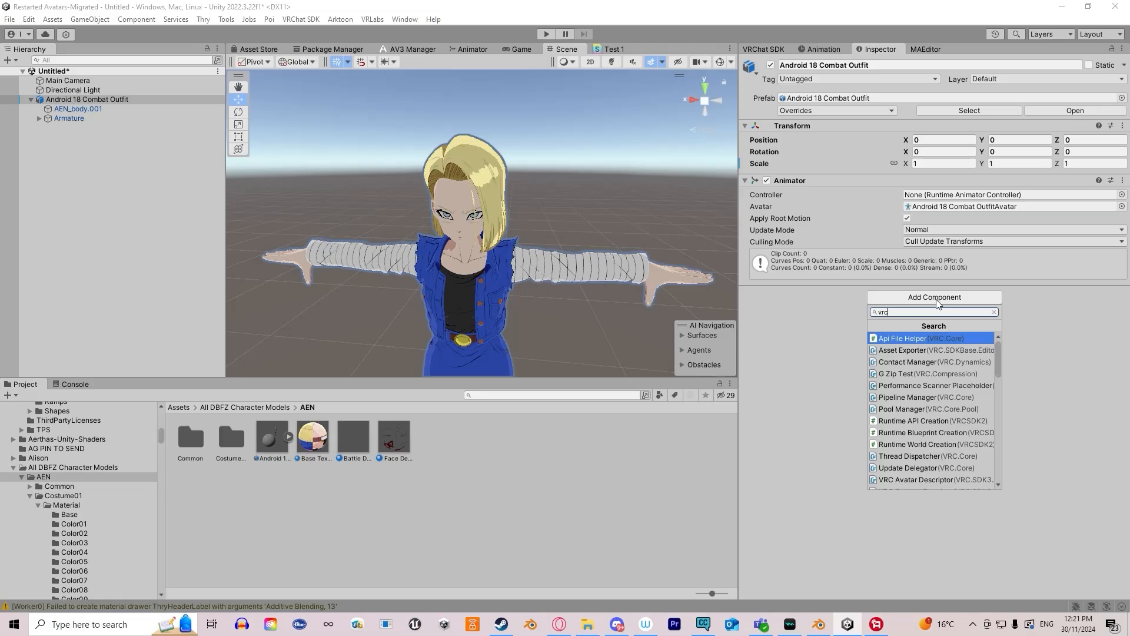
{"action": "type", "text": " avat"}
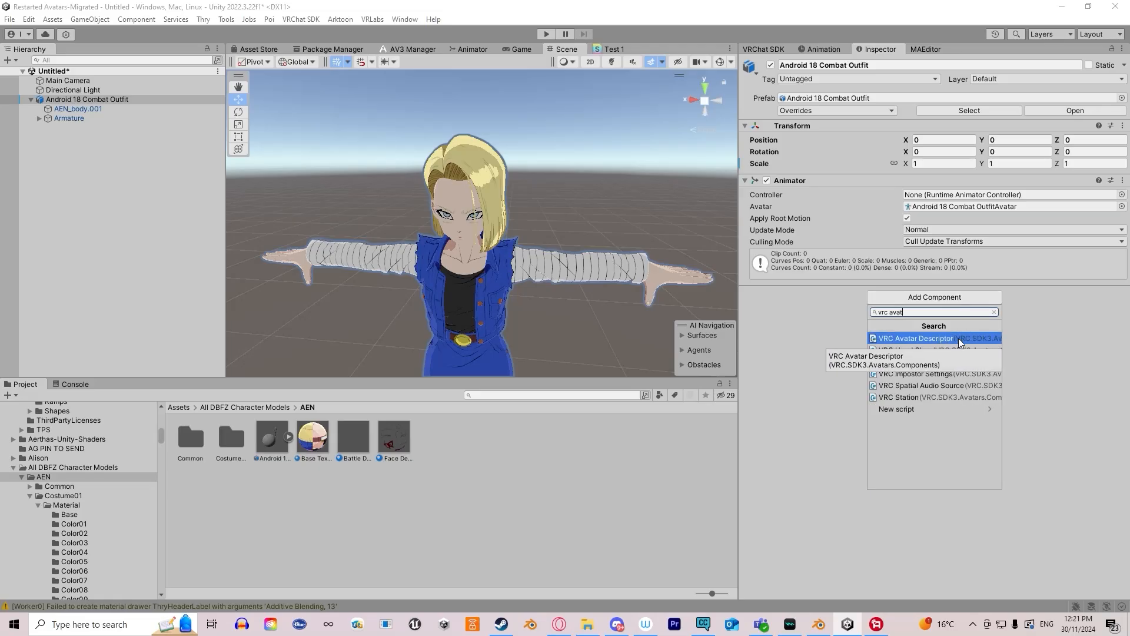
{"action": "left_click", "coordinate": [926, 337]}
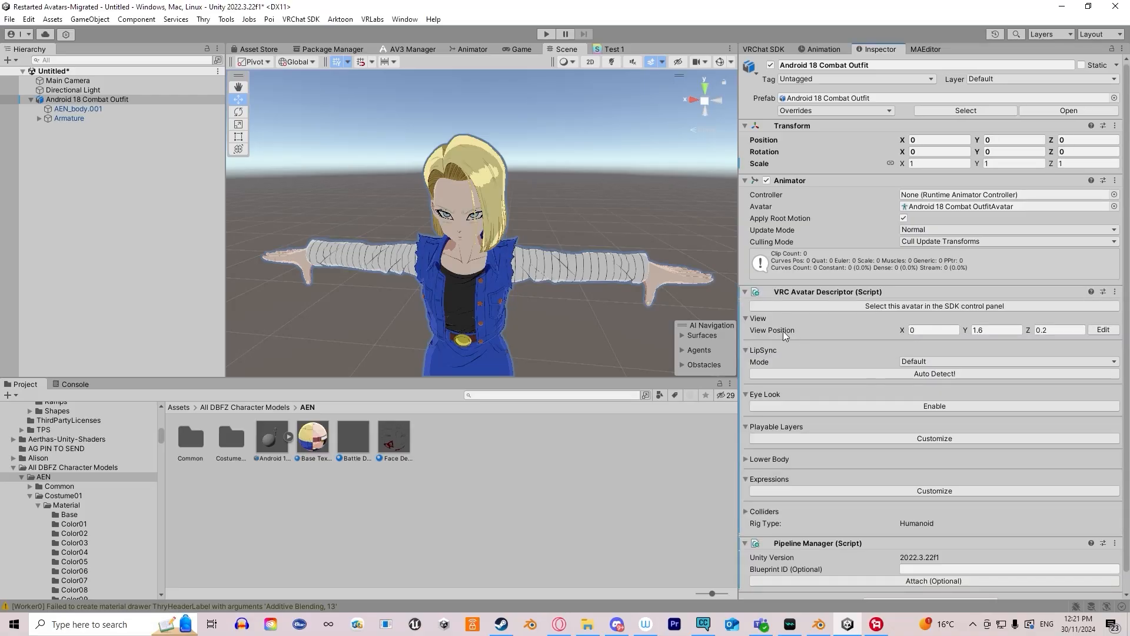
{"action": "scroll", "coordinate": [784, 331], "scroll_direction": "down", "scroll_amount": 1}
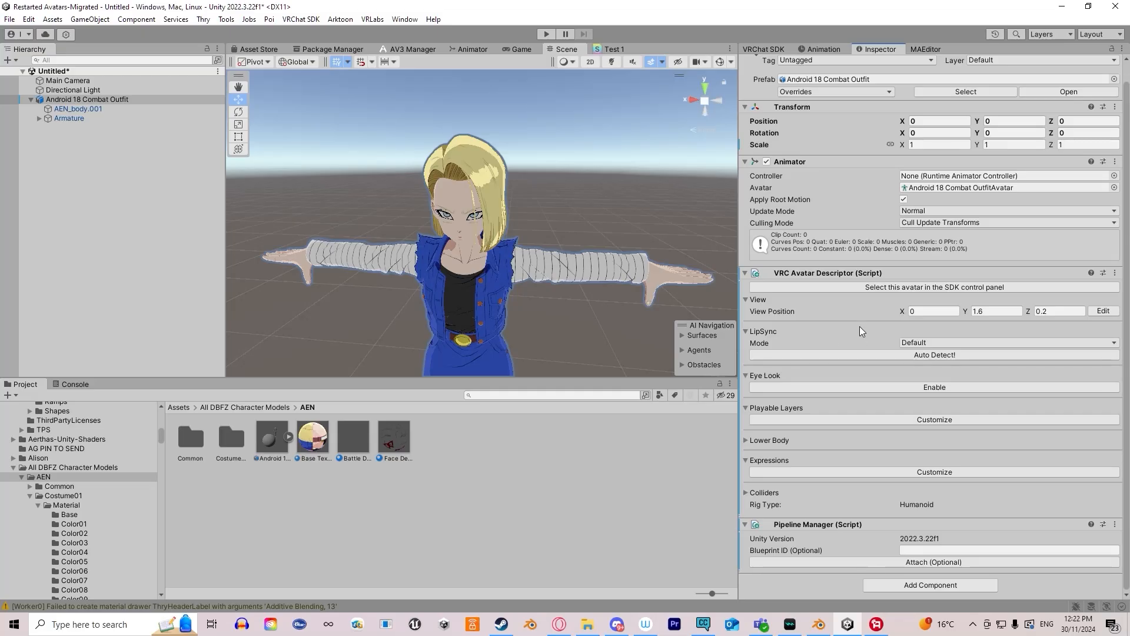
- Open the avatar descriptor's View Position for editing with the avatar's head in view from the side
{"action": "right_click_drag", "start_coordinate": [617, 246], "coordinate": [489, 207]}
{"action": "middle_click_drag", "start_coordinate": [632, 242], "coordinate": [510, 199]}
{"action": "right_click_drag", "start_coordinate": [634, 251], "coordinate": [557, 248]}
{"action": "scroll", "coordinate": [556, 273], "scroll_direction": "down", "scroll_amount": 5}
{"action": "scroll", "coordinate": [551, 264], "scroll_direction": "down", "scroll_amount": 3}
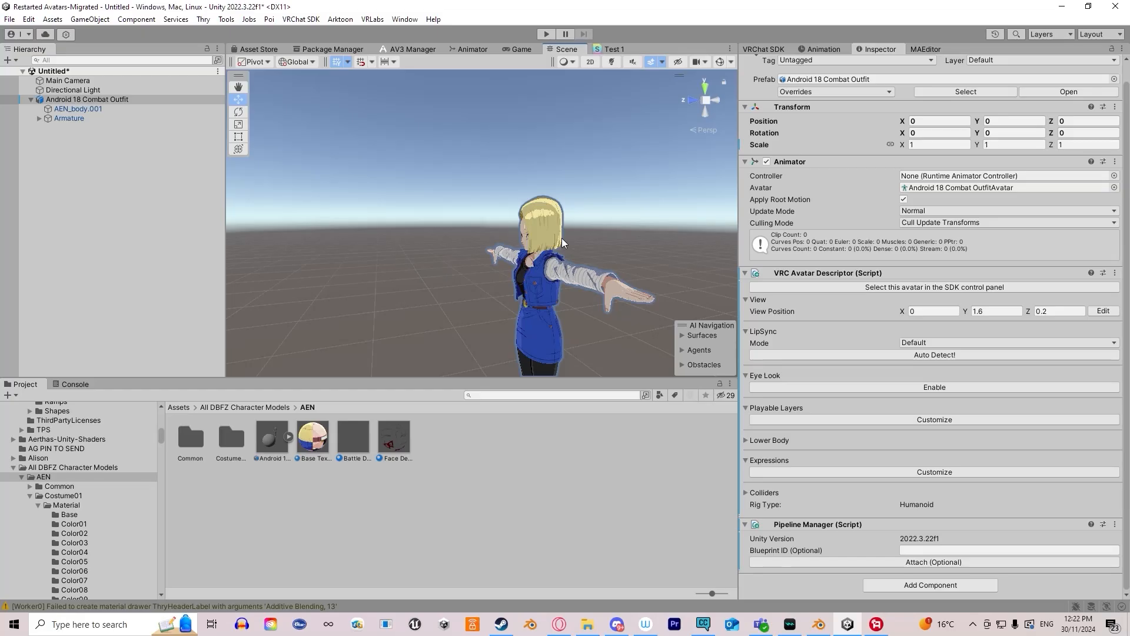
{"action": "scroll", "coordinate": [562, 242], "scroll_direction": "up", "scroll_amount": 5}
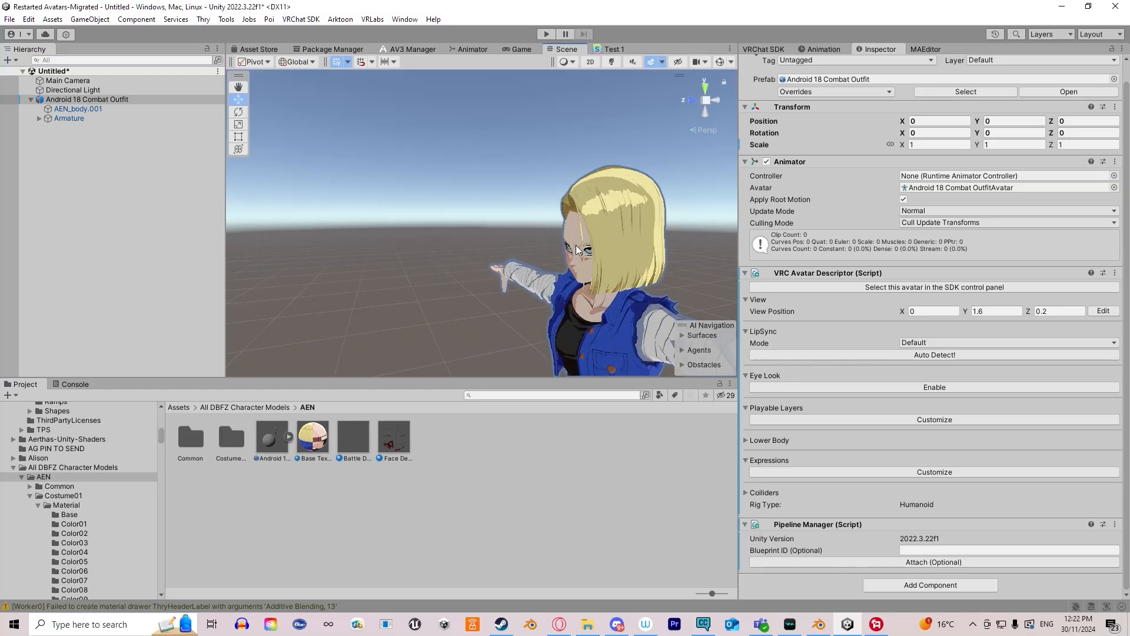
{"action": "left_click", "coordinate": [1103, 311]}
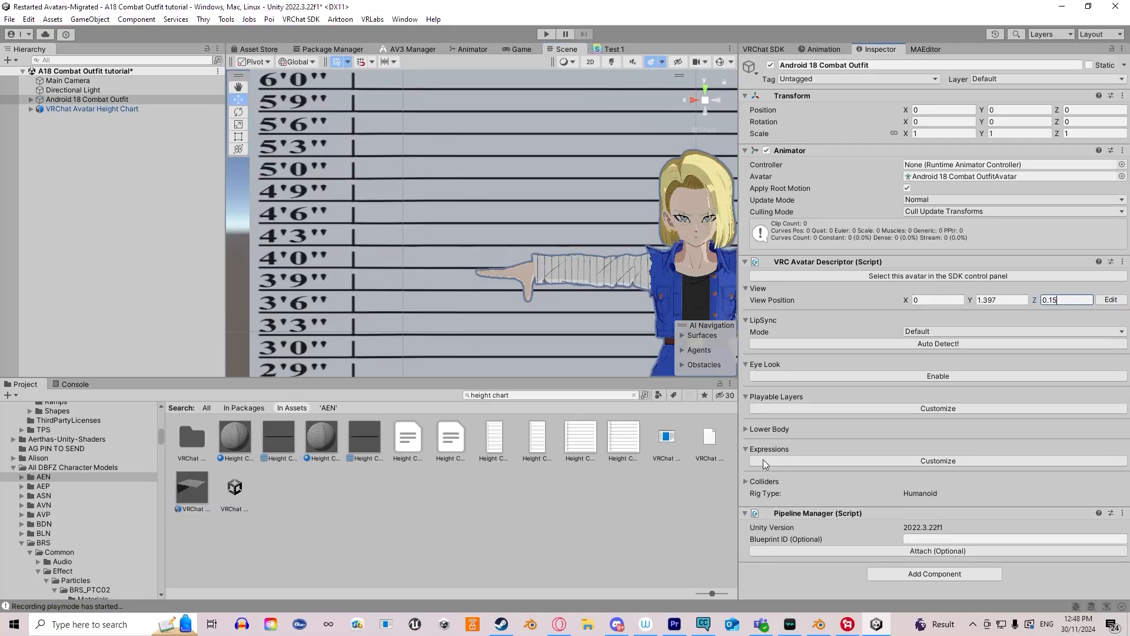
- Enlarge the scene area, clear the selection and examine the avatar against the height chart
{"action": "left_click_drag", "start_coordinate": [573, 376], "coordinate": [568, 409]}
{"action": "scroll", "coordinate": [555, 348], "scroll_direction": "down", "scroll_amount": 5}
{"action": "scroll", "coordinate": [571, 345], "scroll_direction": "down", "scroll_amount": 5}
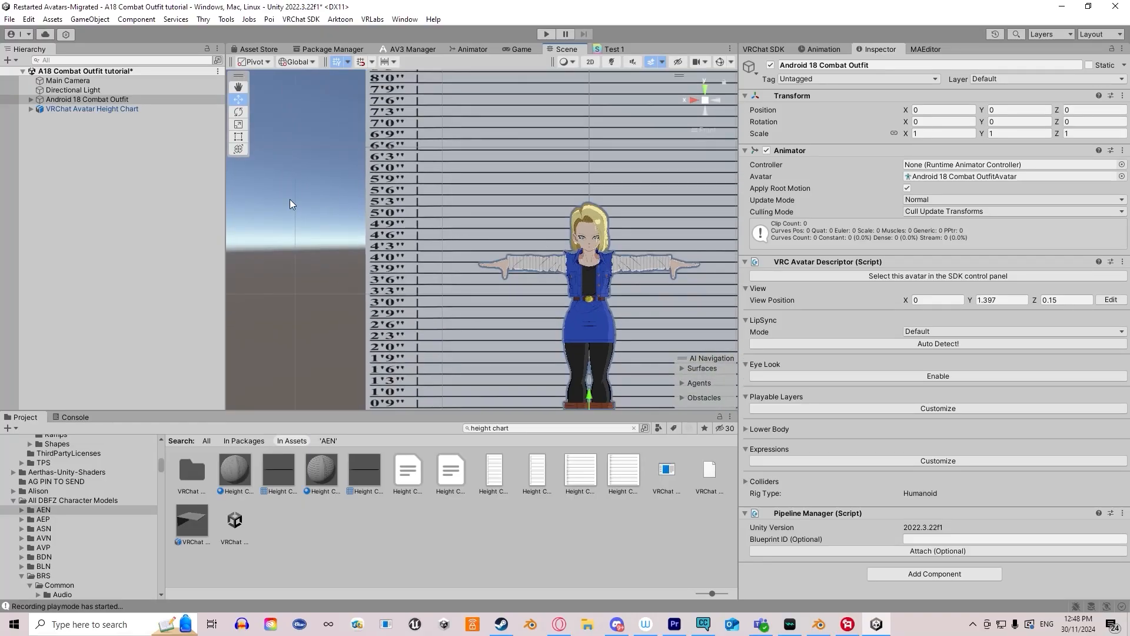
{"action": "left_click", "coordinate": [289, 200]}
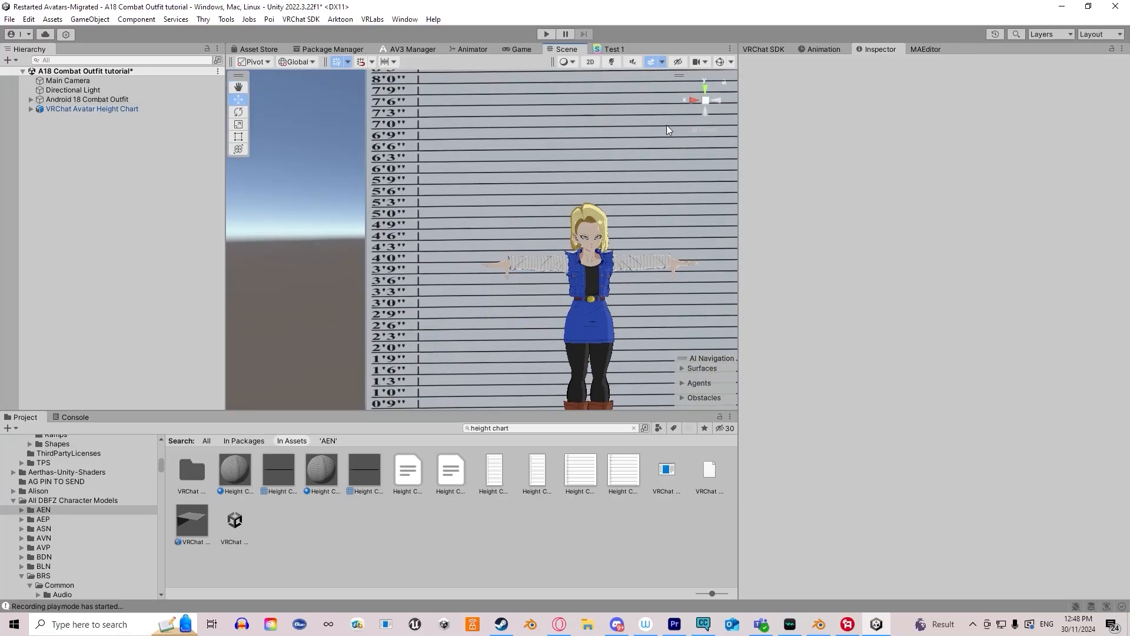
{"action": "left_click", "coordinate": [704, 101]}
{"action": "scroll", "coordinate": [491, 225], "scroll_direction": "up", "scroll_amount": 4}
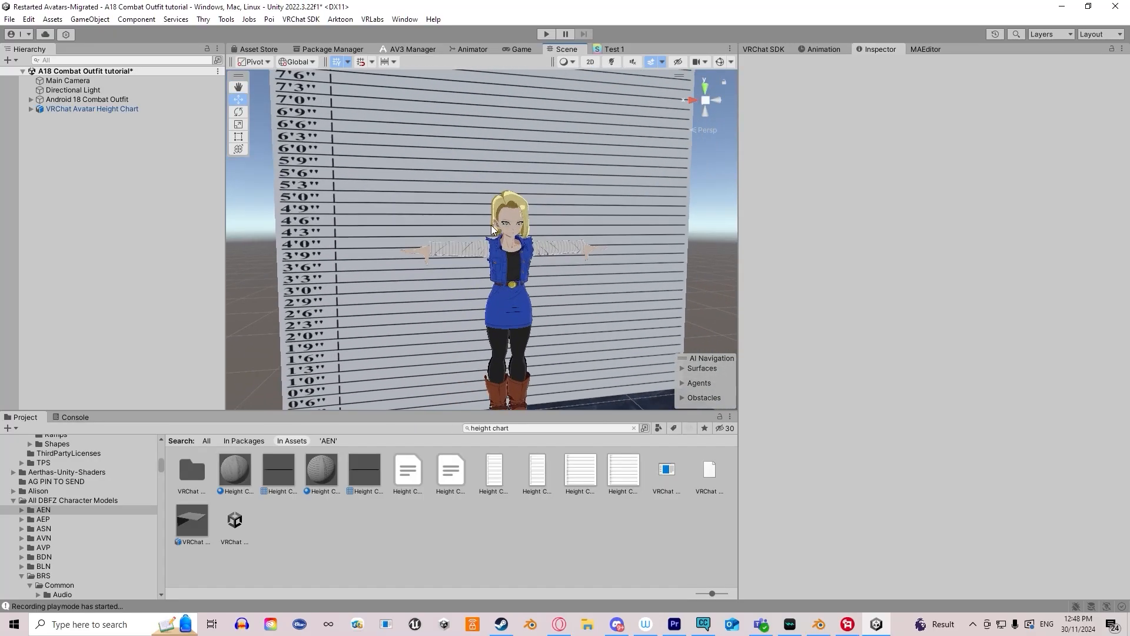
{"action": "scroll", "coordinate": [491, 225], "scroll_direction": "up", "scroll_amount": 2}
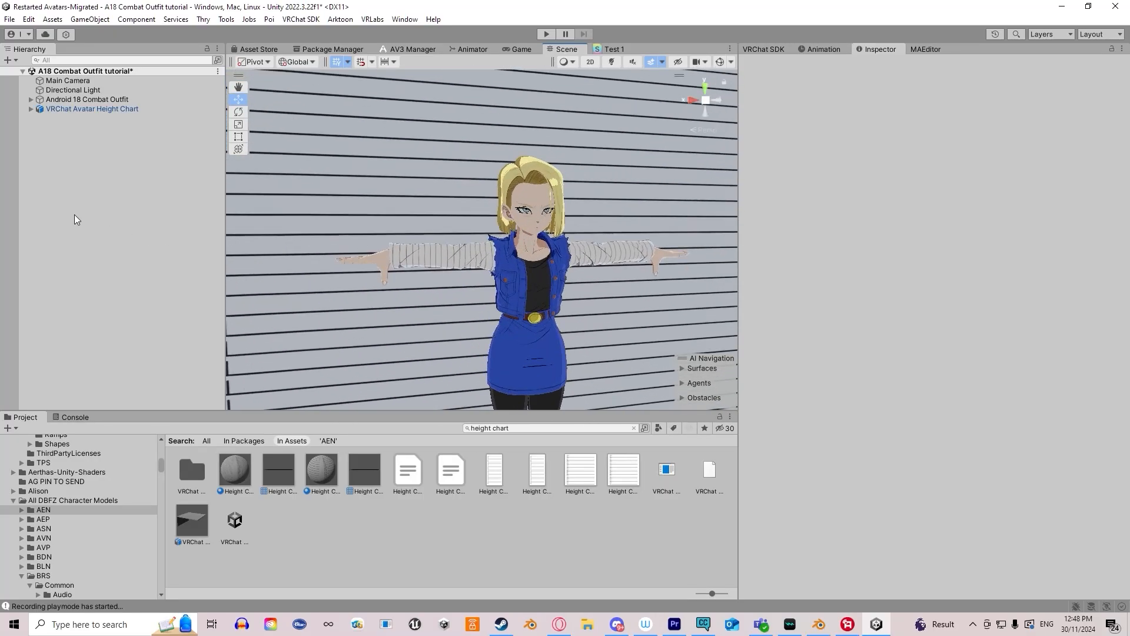
- Add a 3D sphere to the scene and scale it down uniformly to about 0.028
{"action": "right_click", "coordinate": [108, 166]}
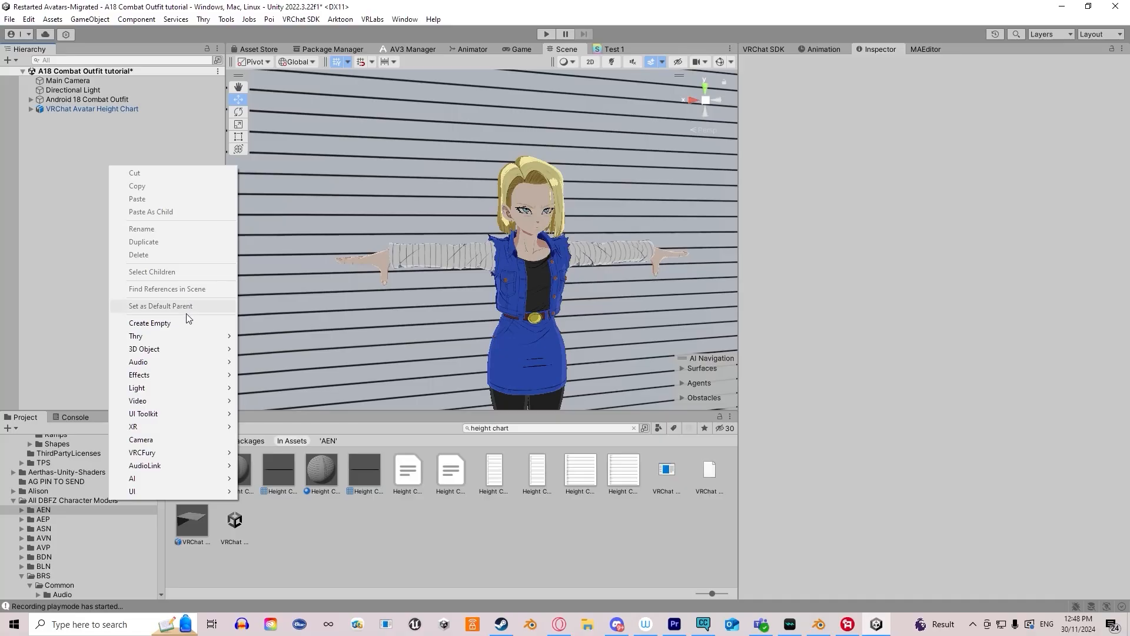
{"action": "mouse_move", "coordinate": [175, 351]}
{"action": "left_click", "coordinate": [266, 361]}
{"action": "left_click_drag", "start_coordinate": [430, 312], "coordinate": [498, 274], "text": "alt"}
{"action": "key", "text": "e"}
{"action": "key", "text": "w"}
{"action": "key", "text": "r"}
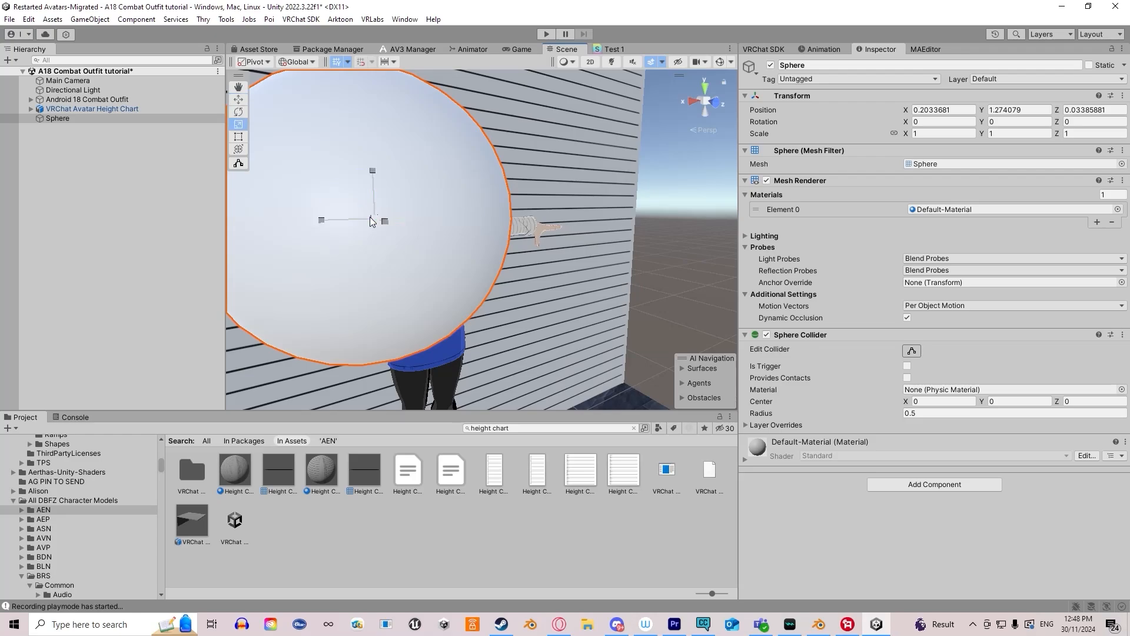
{"action": "left_click_drag", "start_coordinate": [371, 218], "coordinate": [320, 231]}
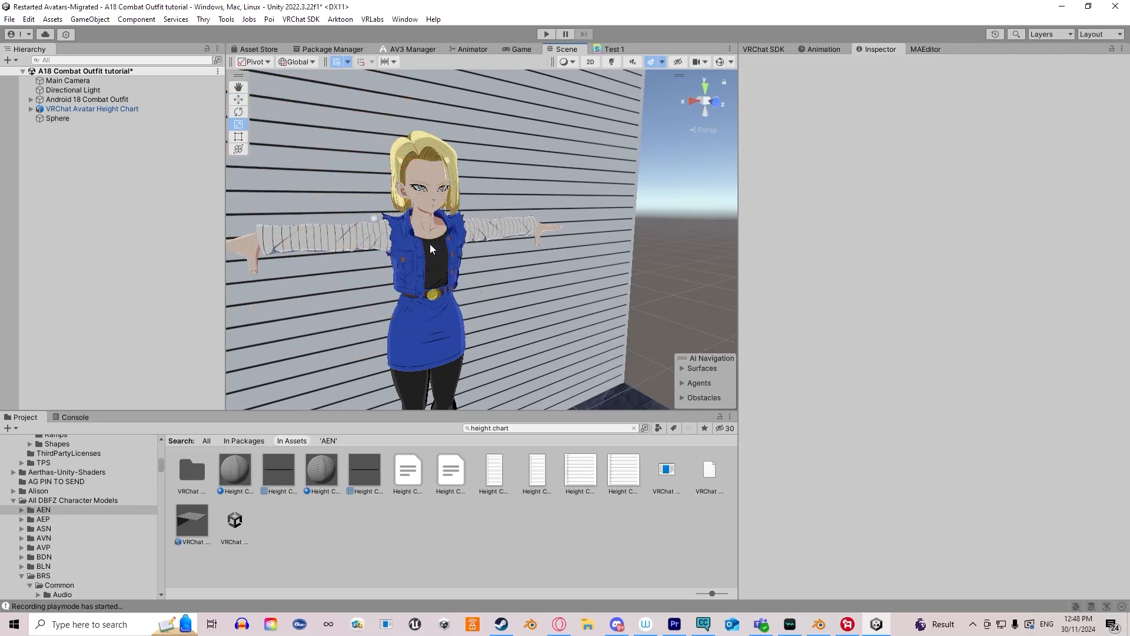
- Move the sphere in front of the avatar's face to about Y 1.431, Z 0.243, and set its X position to 0
{"action": "scroll", "coordinate": [412, 239], "scroll_direction": "up", "scroll_amount": 2}
{"action": "key", "text": "w"}
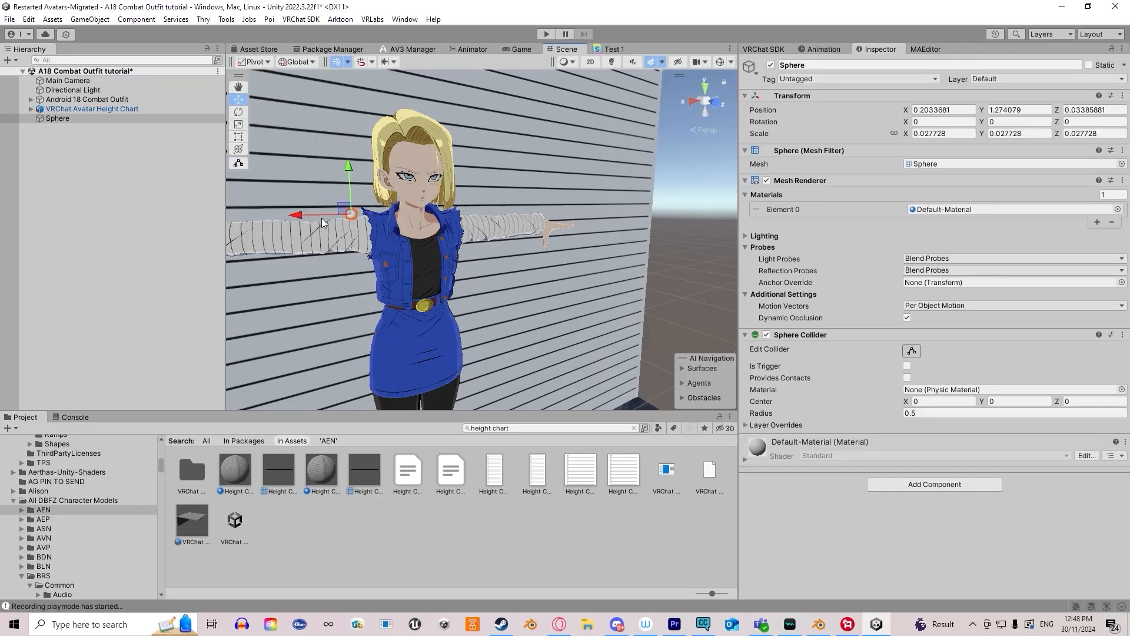
{"action": "scroll", "coordinate": [321, 218], "scroll_direction": "up", "scroll_amount": 2}
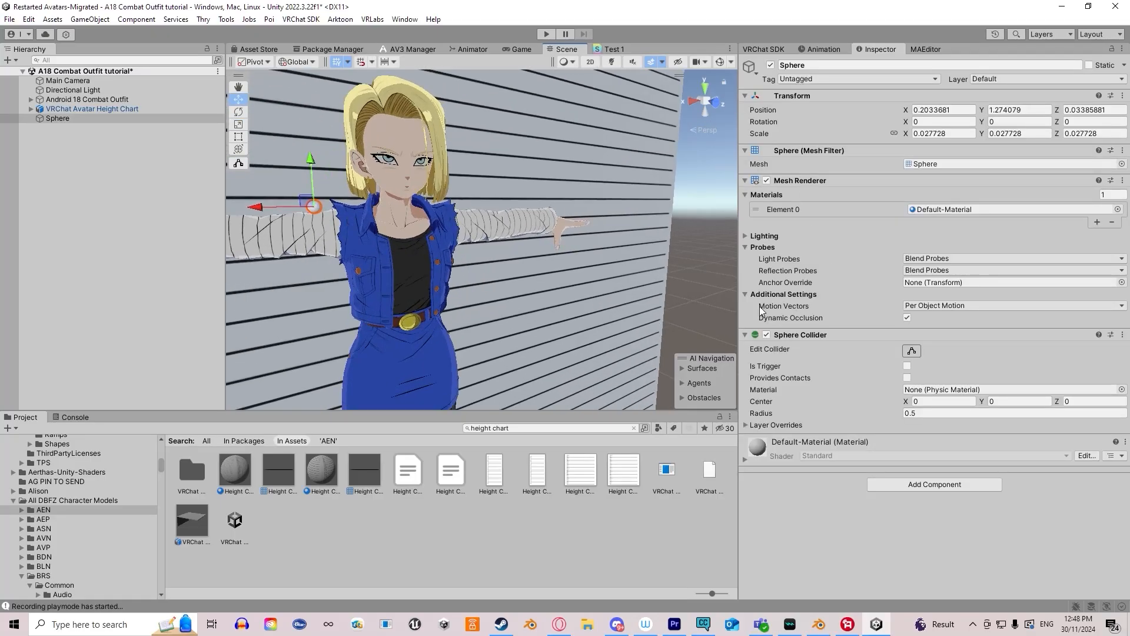
{"action": "left_click", "coordinate": [696, 100]}
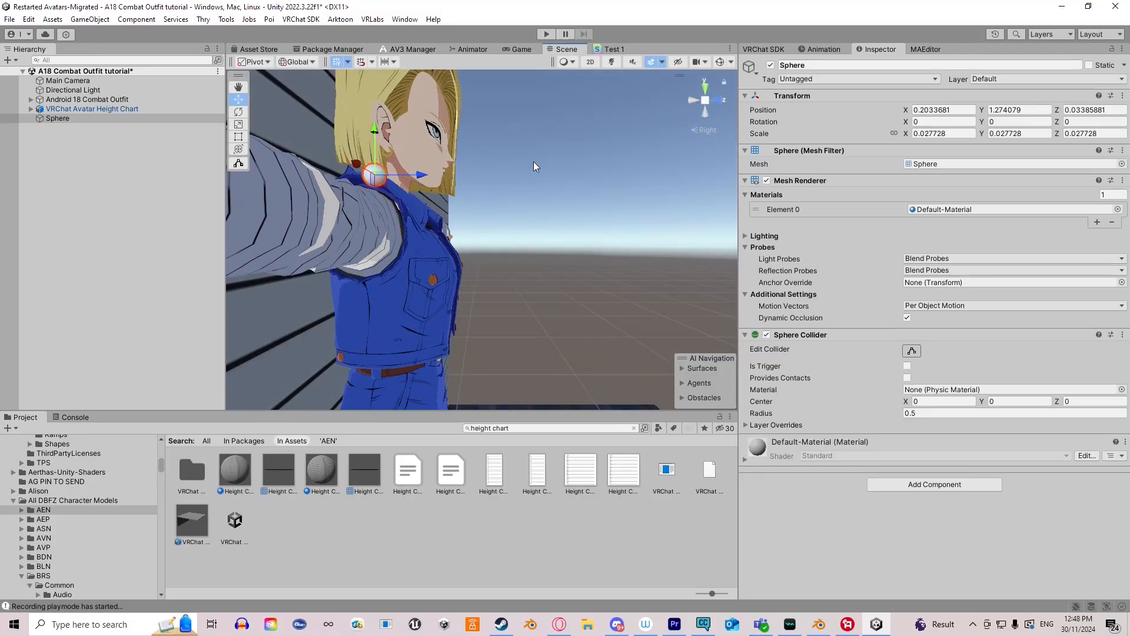
{"action": "left_click", "coordinate": [704, 103]}
{"action": "left_click_drag", "start_coordinate": [468, 201], "coordinate": [517, 88]}
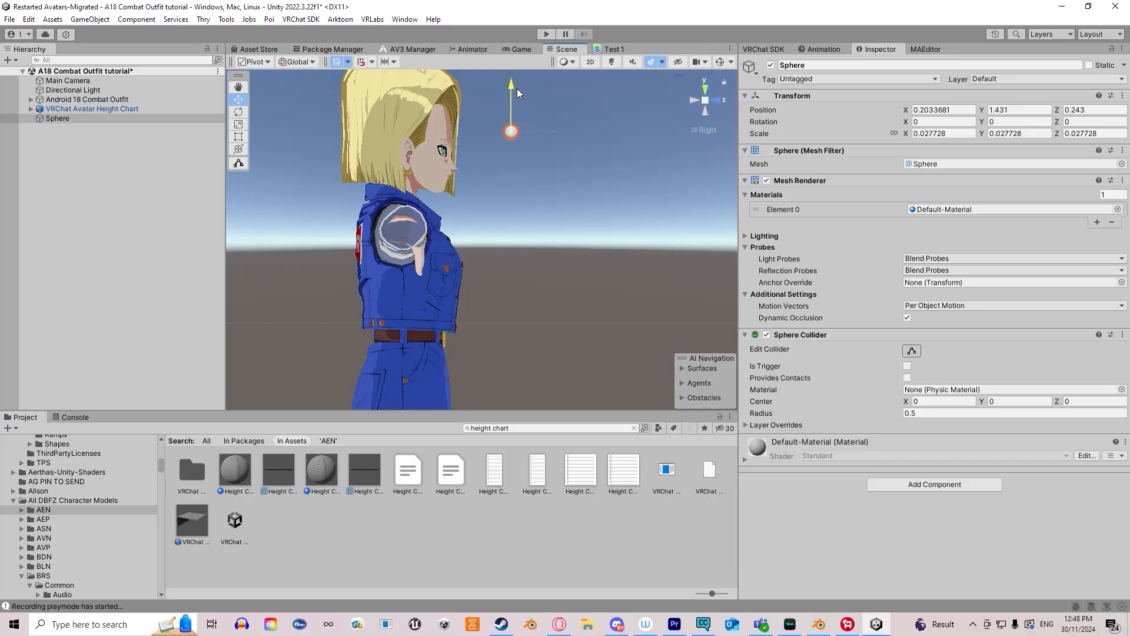
{"action": "left_click", "coordinate": [932, 110]}
{"action": "type", "text": "0"}
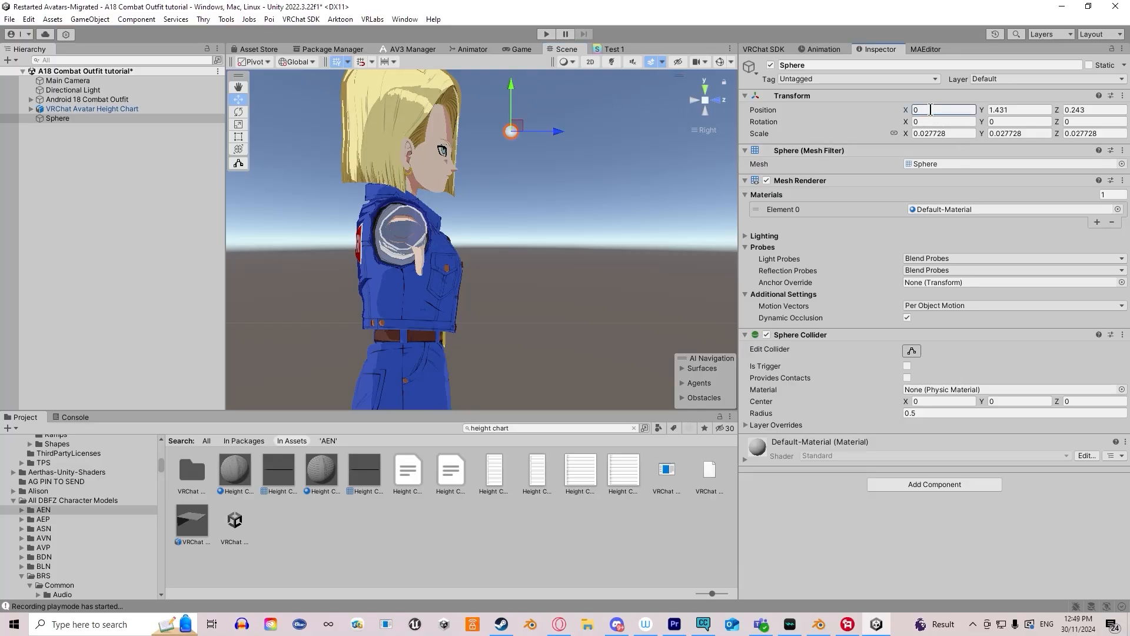
- Lower the sphere to eye level at about Y 1.386 and move it back against the face to about Z 0.089
{"action": "left_click", "coordinate": [717, 100]}
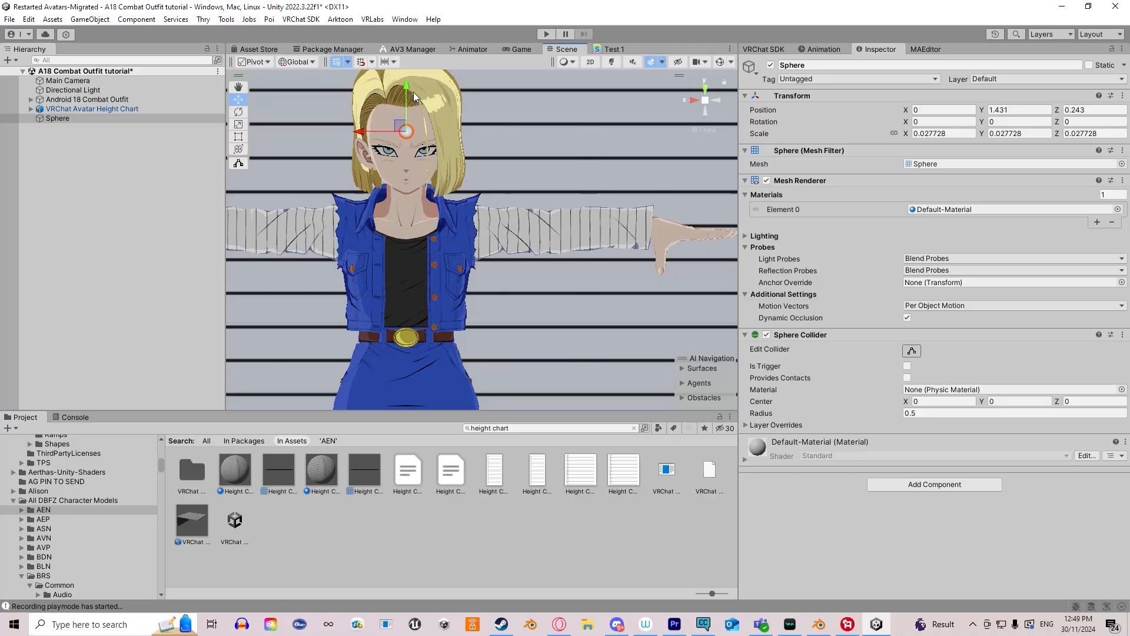
{"action": "left_click_drag", "start_coordinate": [410, 83], "coordinate": [410, 106]}
{"action": "left_click", "coordinate": [718, 104]}
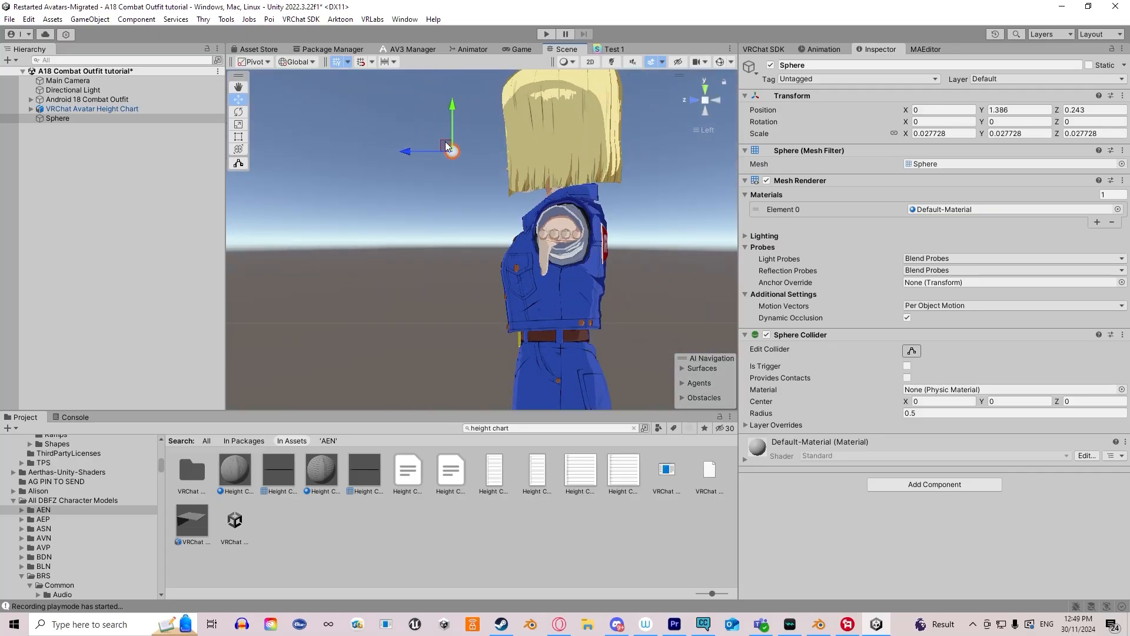
{"action": "left_click_drag", "start_coordinate": [407, 152], "coordinate": [475, 148]}
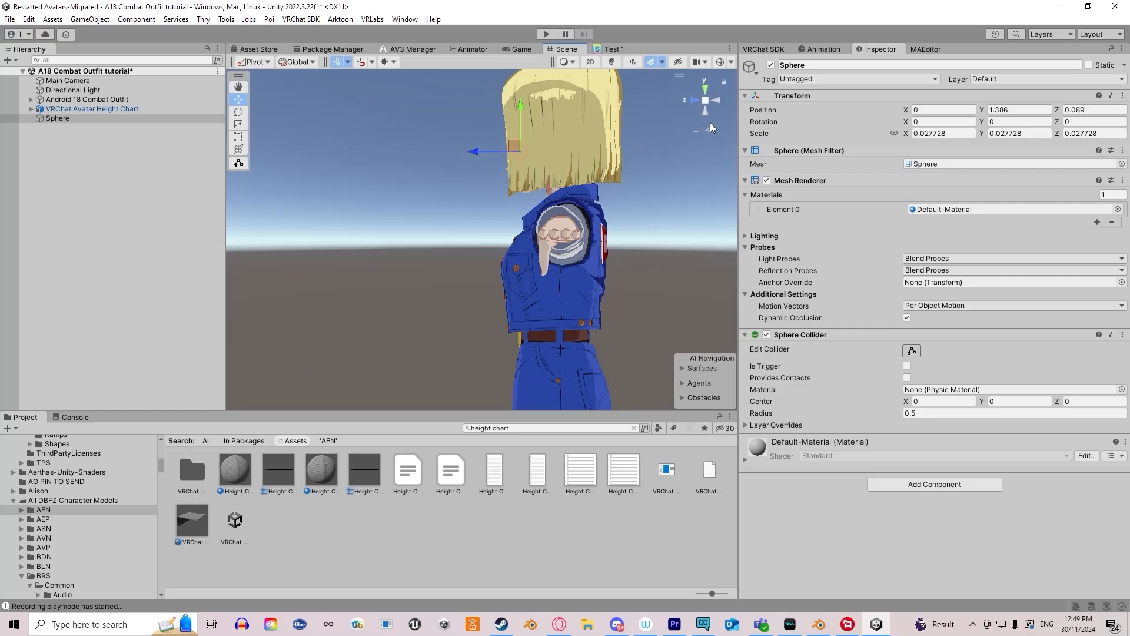
{"action": "left_click", "coordinate": [694, 104]}
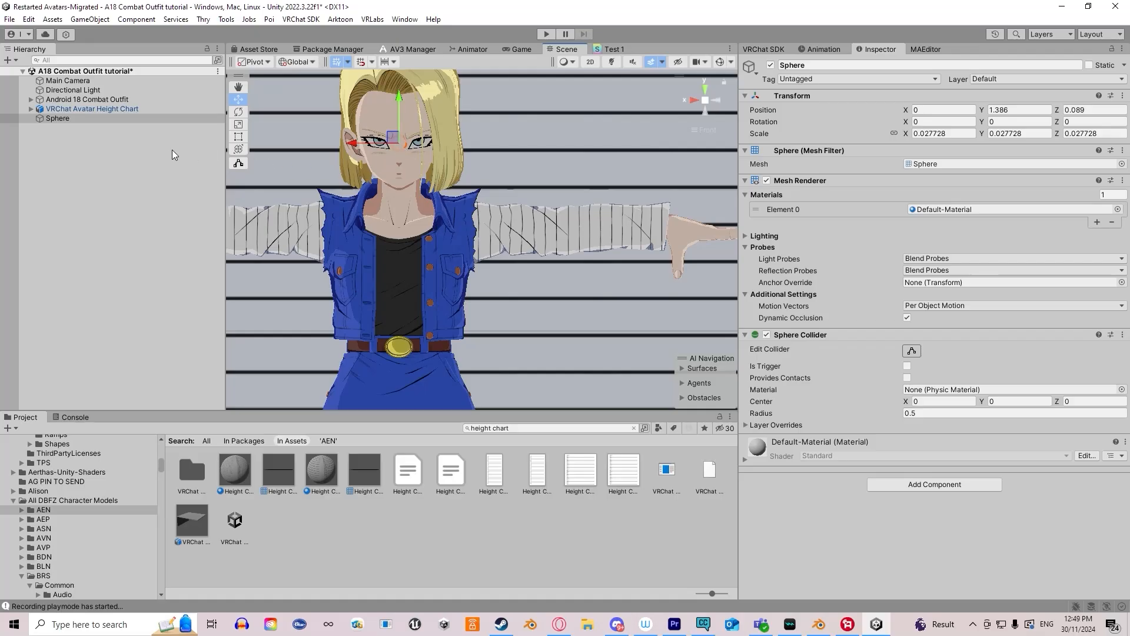
- Examine the sphere's placement between the avatar's eyes from the front, side, top and angled views, in orthographic and perspective projection
{"action": "scroll", "coordinate": [342, 127], "scroll_direction": "down", "scroll_amount": 6}
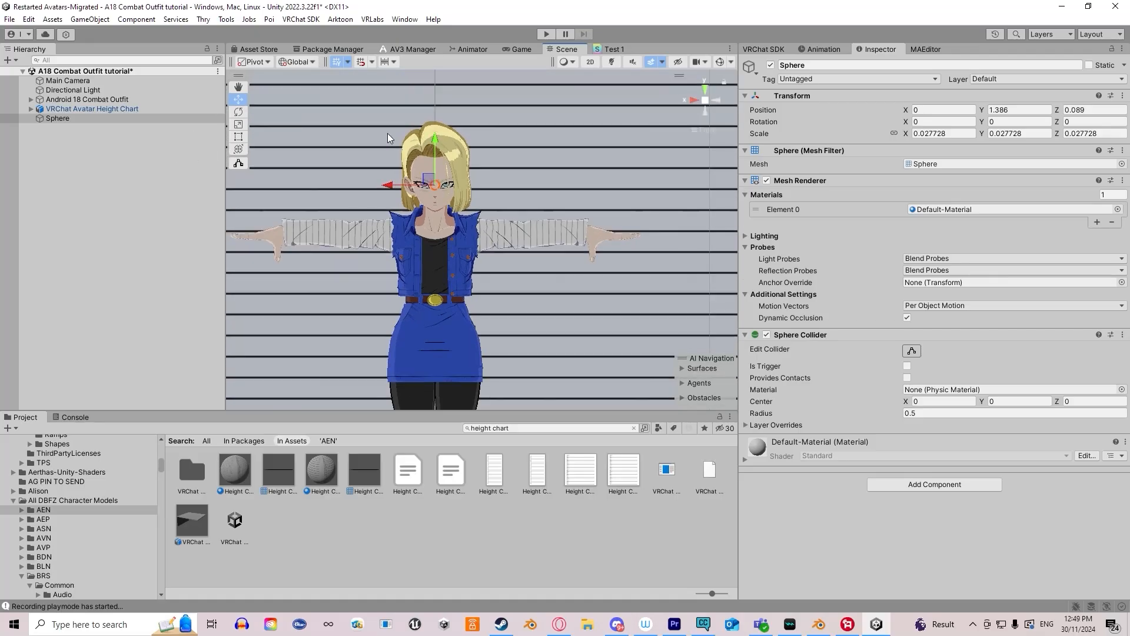
{"action": "scroll", "coordinate": [399, 128], "scroll_direction": "up", "scroll_amount": 3}
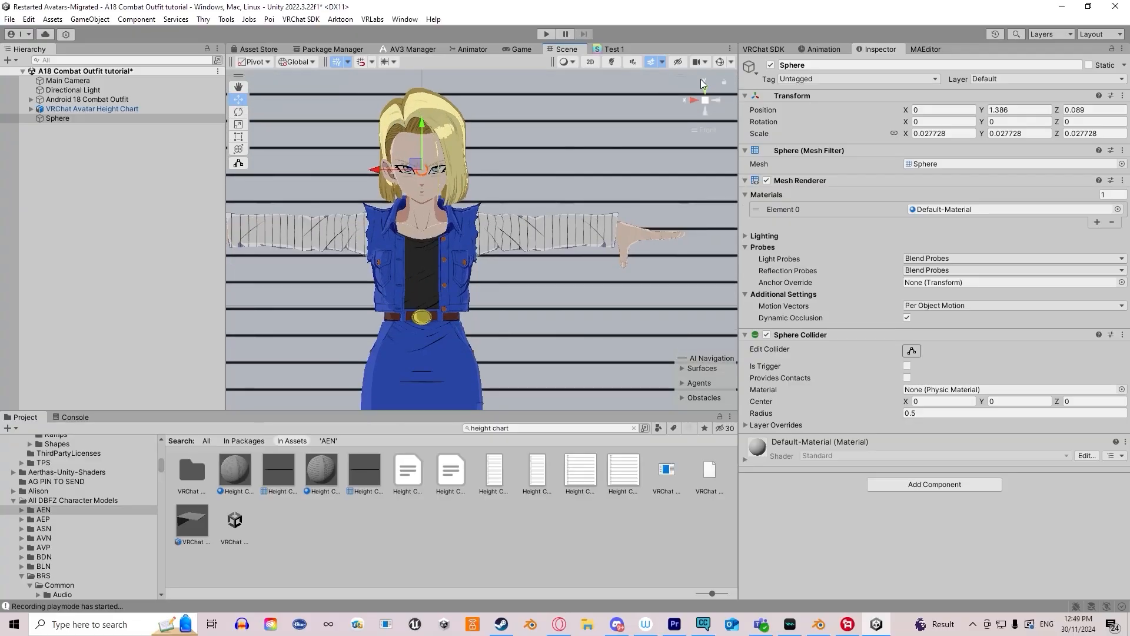
{"action": "left_click", "coordinate": [706, 101]}
{"action": "left_click", "coordinate": [706, 101]}
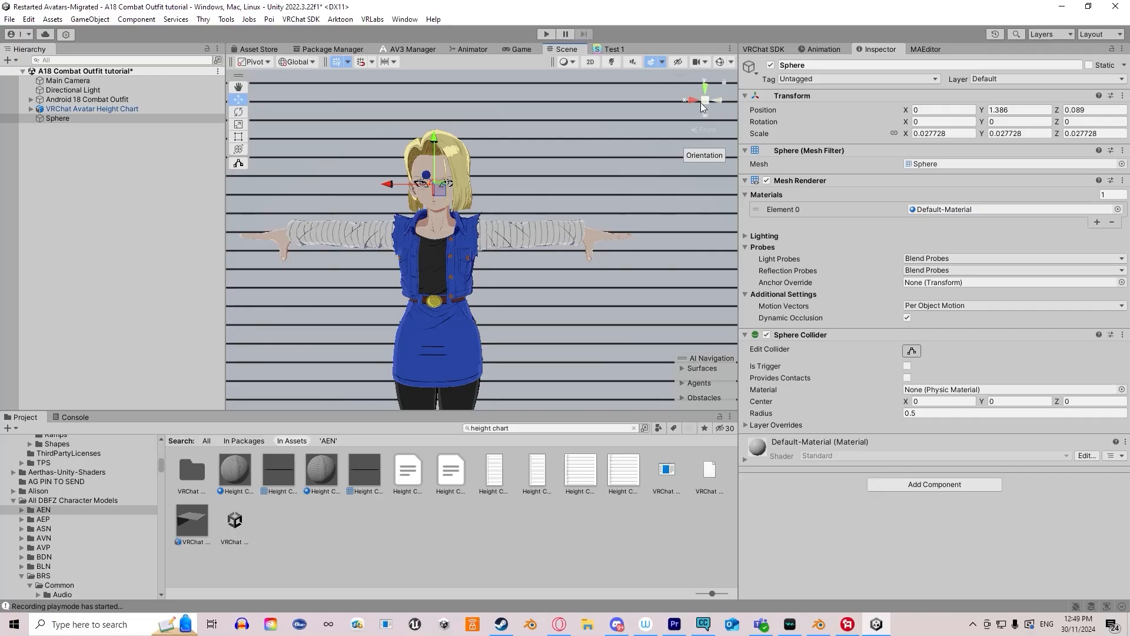
{"action": "left_click", "coordinate": [704, 102]}
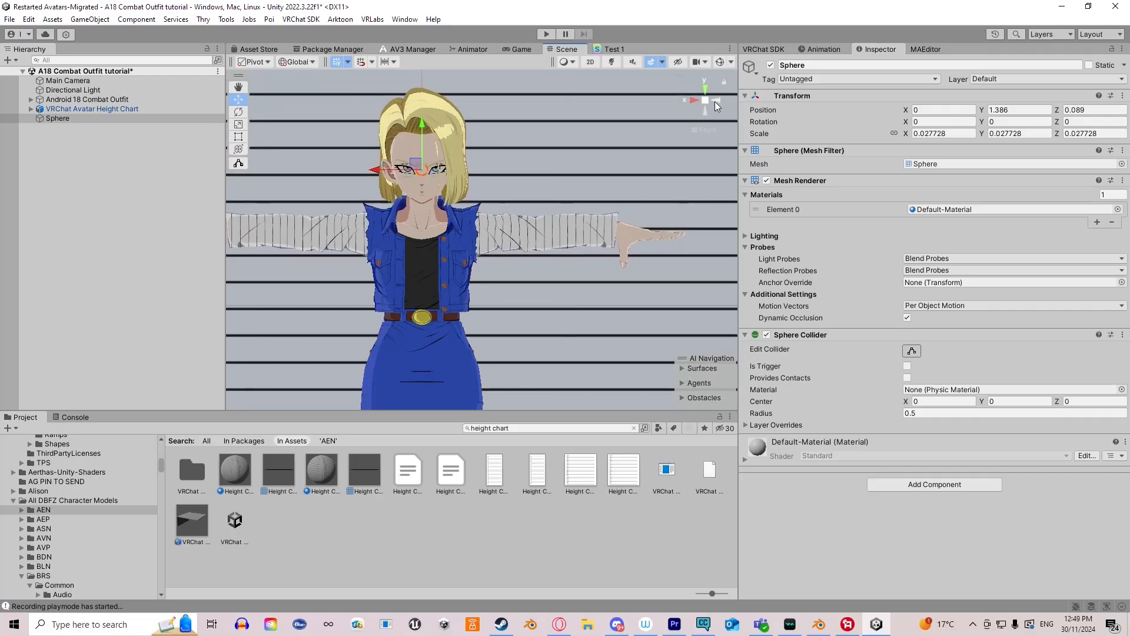
{"action": "left_click", "coordinate": [715, 101]}
{"action": "left_click", "coordinate": [717, 101]}
{"action": "left_click", "coordinate": [717, 100]}
{"action": "left_click", "coordinate": [717, 100]}
{"action": "left_click", "coordinate": [717, 100]}
{"action": "left_click", "coordinate": [717, 100]}
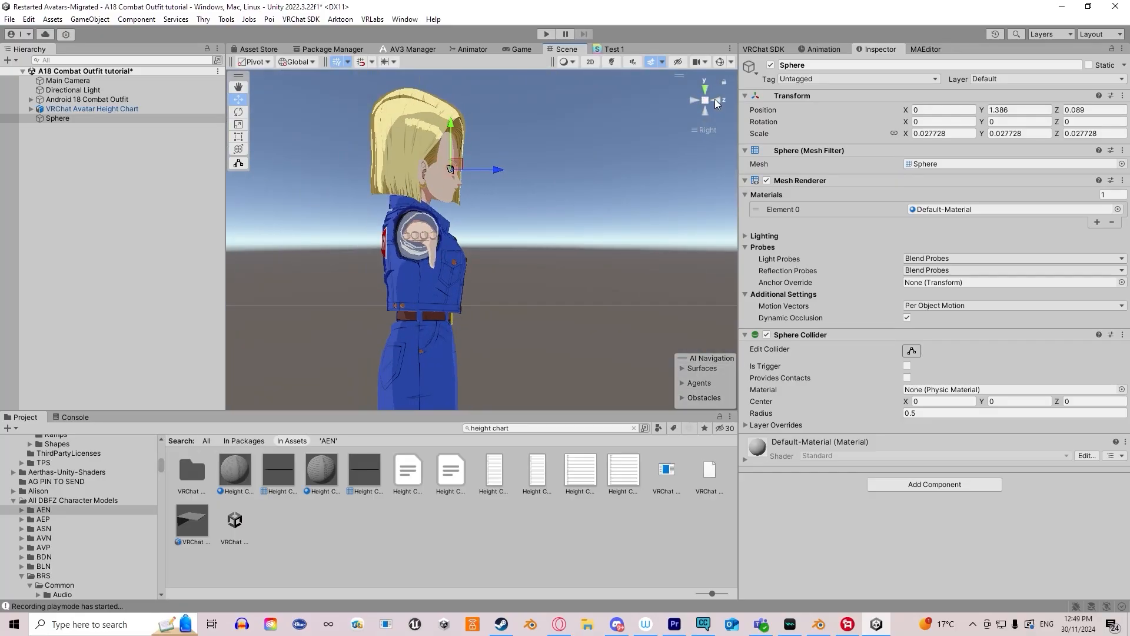
{"action": "left_click", "coordinate": [707, 88]}
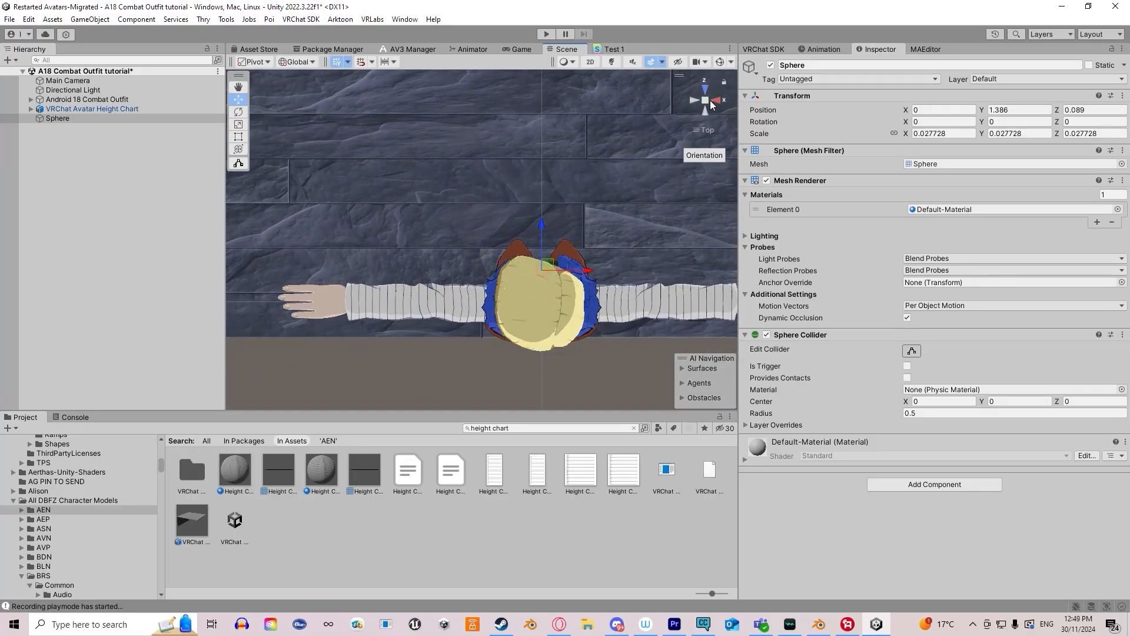
{"action": "left_click", "coordinate": [714, 99]}
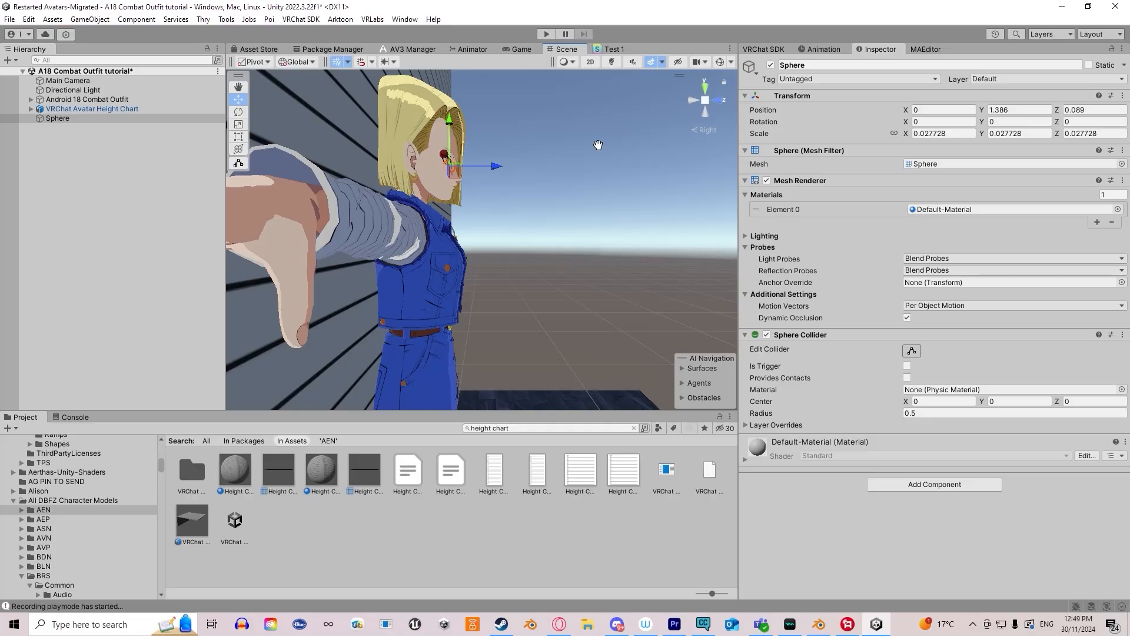
{"action": "middle_click_drag", "start_coordinate": [602, 144], "coordinate": [519, 192]}
{"action": "right_click_drag", "start_coordinate": [520, 192], "coordinate": [415, 237]}
{"action": "scroll", "coordinate": [441, 226], "scroll_direction": "up", "scroll_amount": 3}
{"action": "middle_click_drag", "start_coordinate": [483, 197], "coordinate": [456, 220]}
{"action": "left_click_drag", "start_coordinate": [457, 220], "coordinate": [330, 252], "text": "alt"}
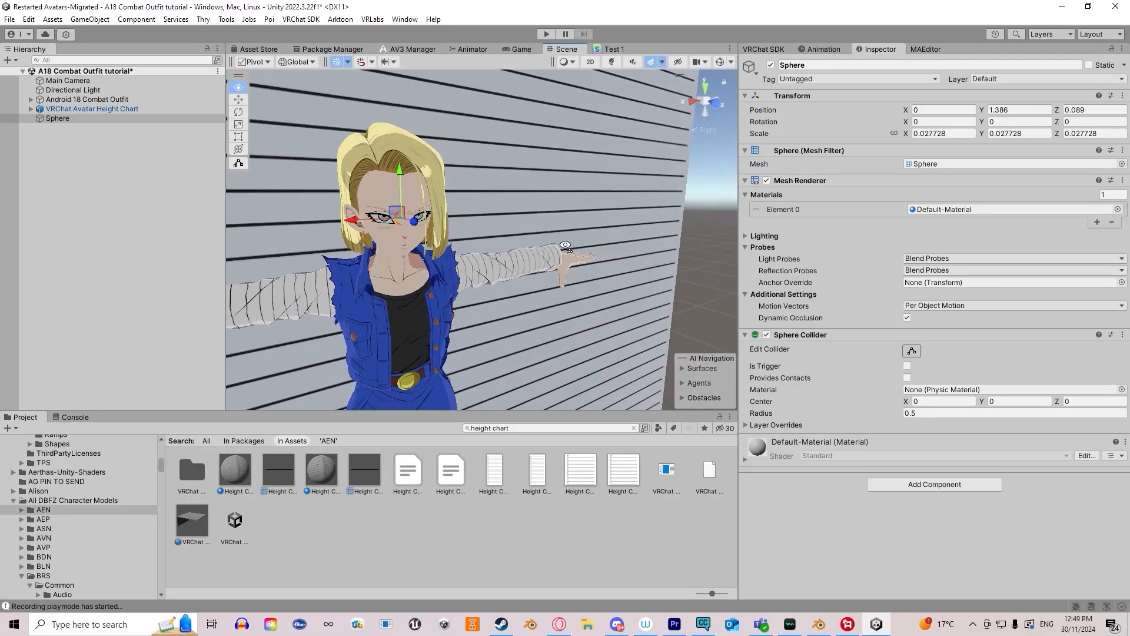
{"action": "middle_click_drag", "start_coordinate": [330, 252], "coordinate": [456, 255]}
{"action": "scroll", "coordinate": [472, 190], "scroll_direction": "down", "scroll_amount": 3}
{"action": "scroll", "coordinate": [473, 189], "scroll_direction": "down", "scroll_amount": 3}
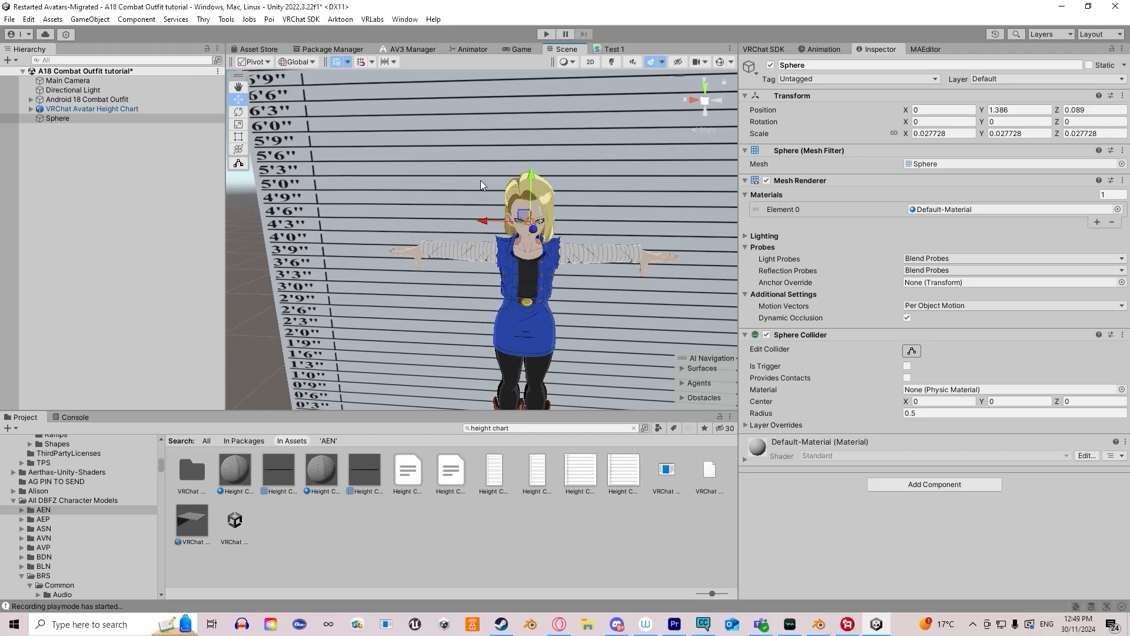
- Deactivate the VRChat Avatar Height Chart object in the scene
{"action": "left_click", "coordinate": [355, 194]}
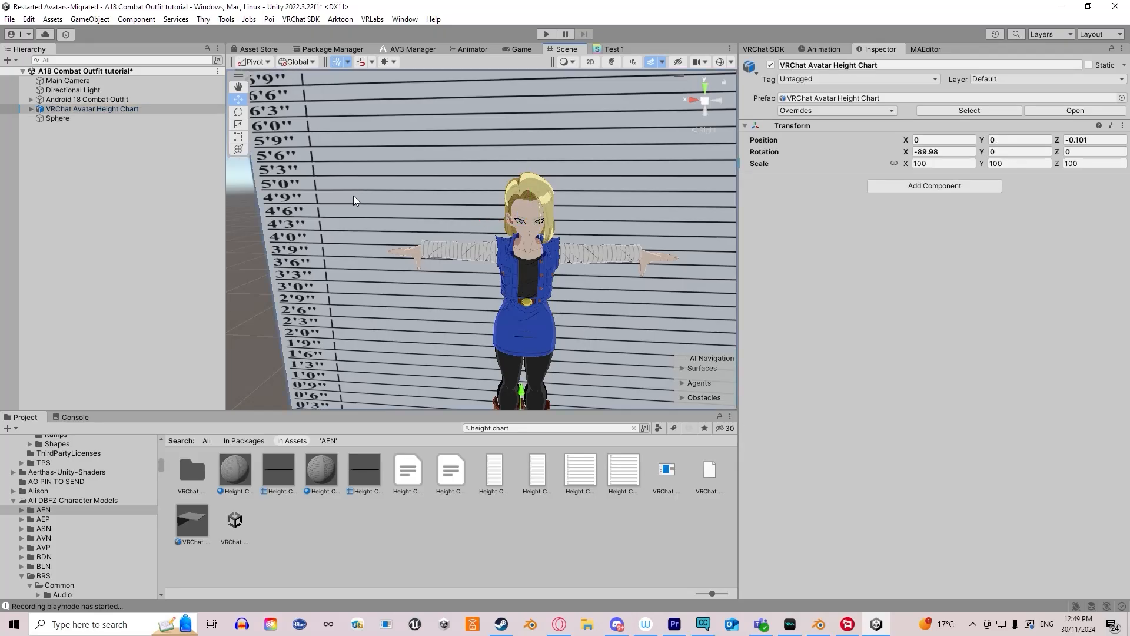
{"action": "left_click", "coordinate": [94, 110]}
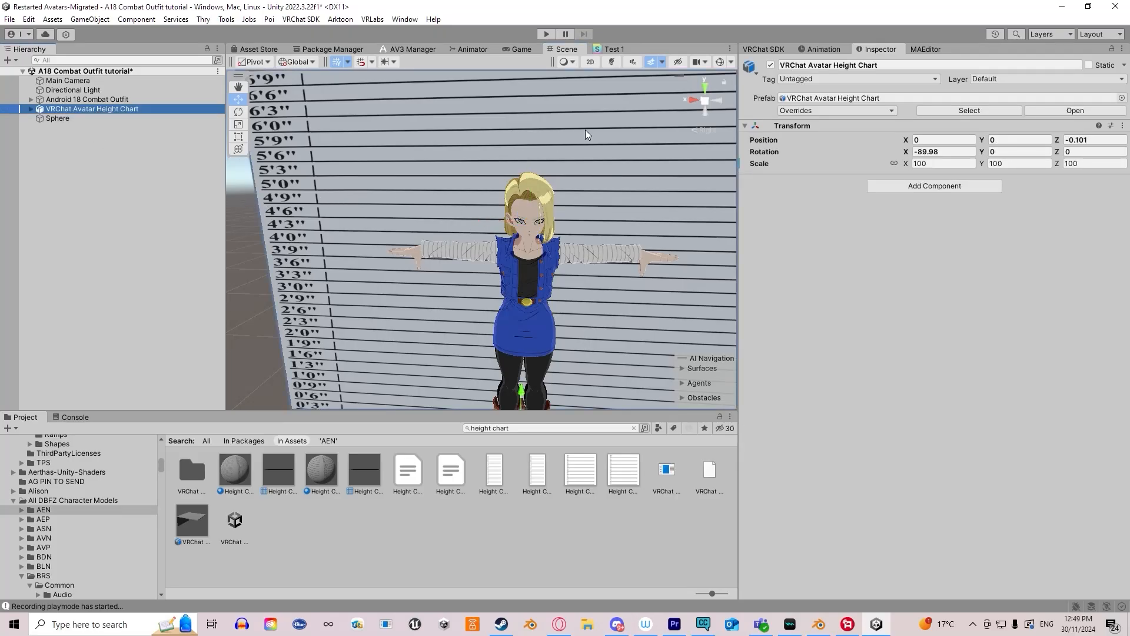
{"action": "left_click", "coordinate": [771, 65]}
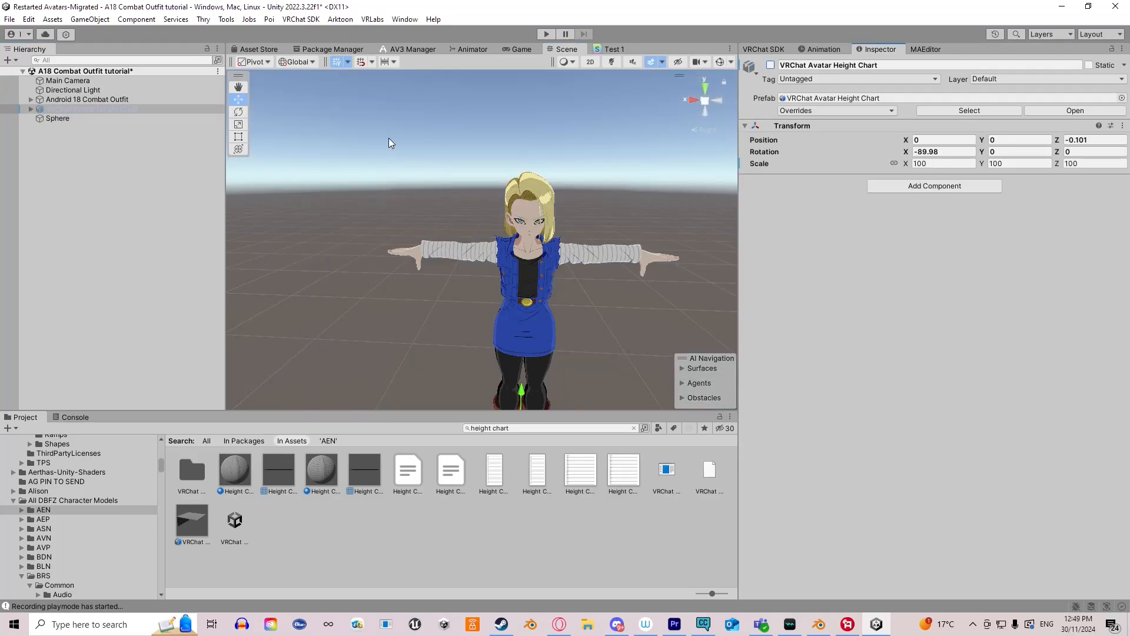
- Check the LipSync mode options in the Android 18 Combat Outfit's avatar descriptor and examine the avatar's face
{"action": "left_click", "coordinate": [83, 99]}
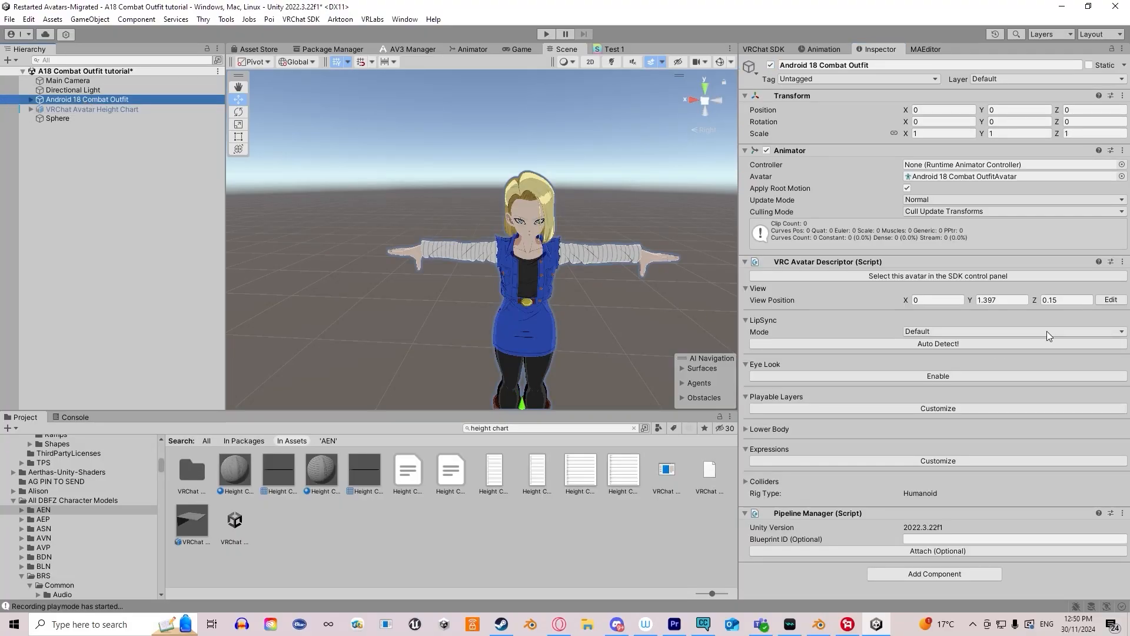
{"action": "left_click", "coordinate": [1021, 331]}
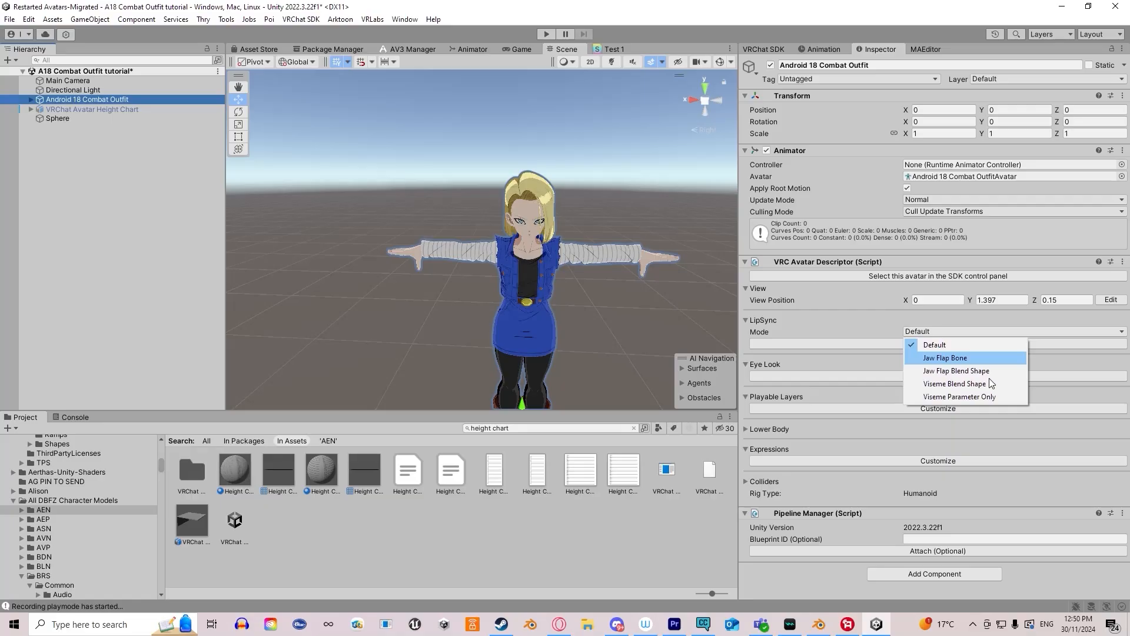
{"action": "left_click", "coordinate": [873, 330]}
{"action": "scroll", "coordinate": [586, 228], "scroll_direction": "up", "scroll_amount": 6}
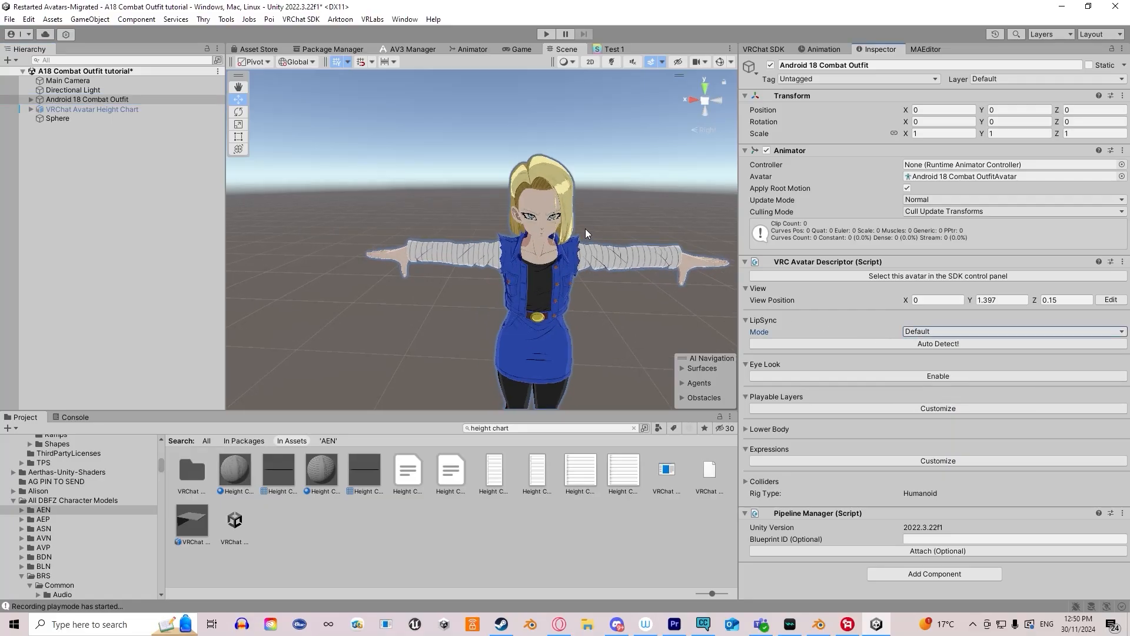
{"action": "middle_click_drag", "start_coordinate": [603, 228], "coordinate": [525, 203]}
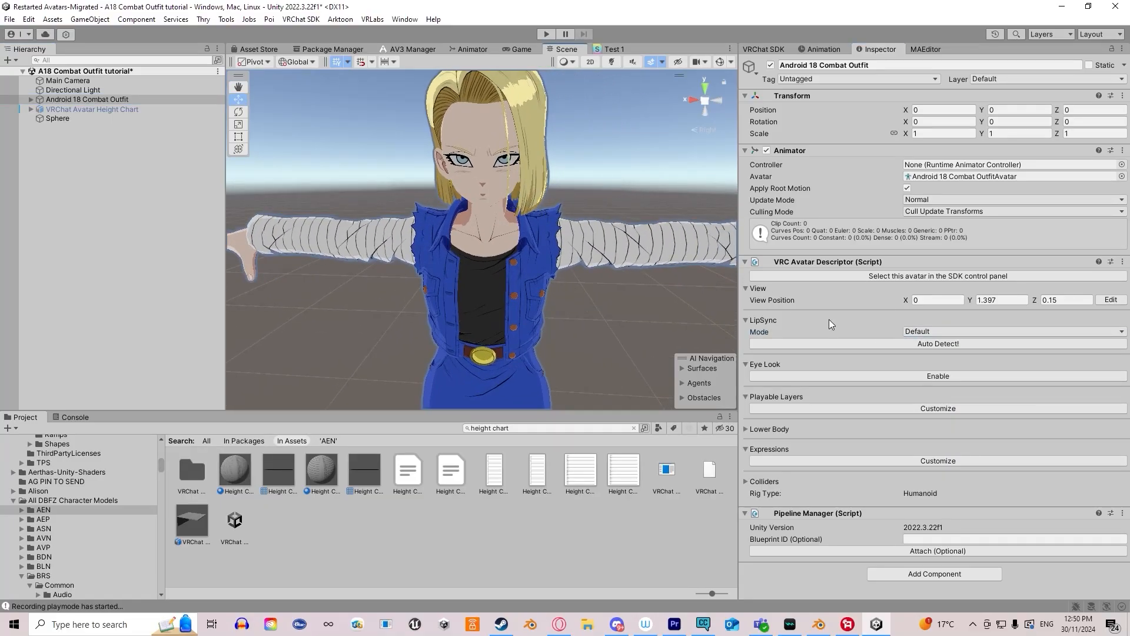
- Set the avatar descriptor's LipSync mode to Viseme Blend Shape and assign AEN_body.001 as the face mesh
{"action": "left_click", "coordinate": [940, 331]}
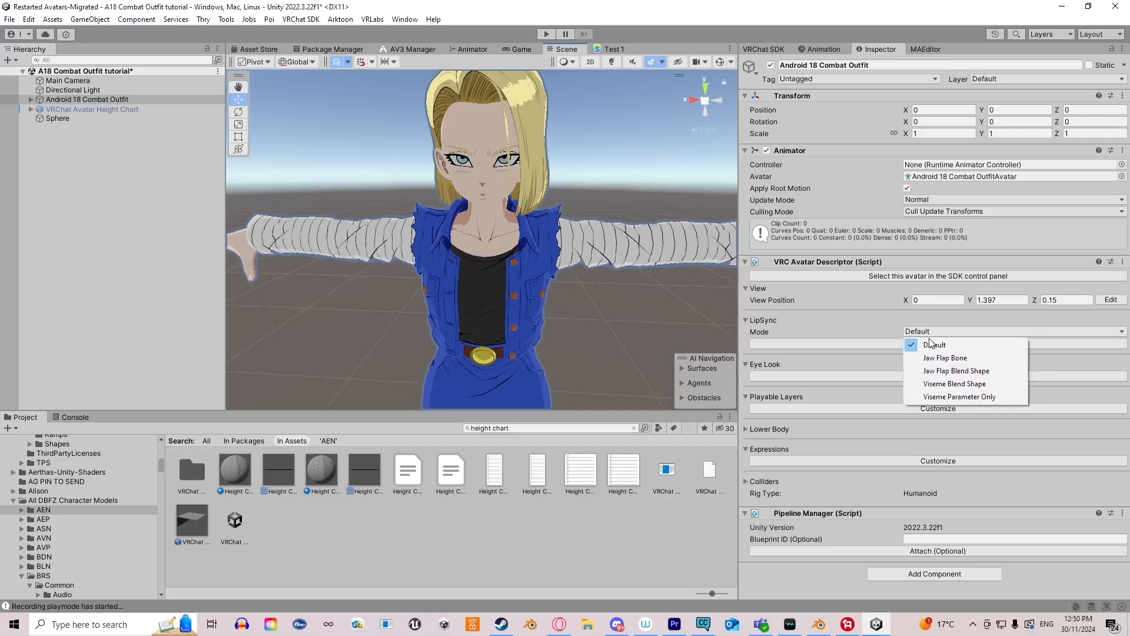
{"action": "left_click", "coordinate": [973, 383]}
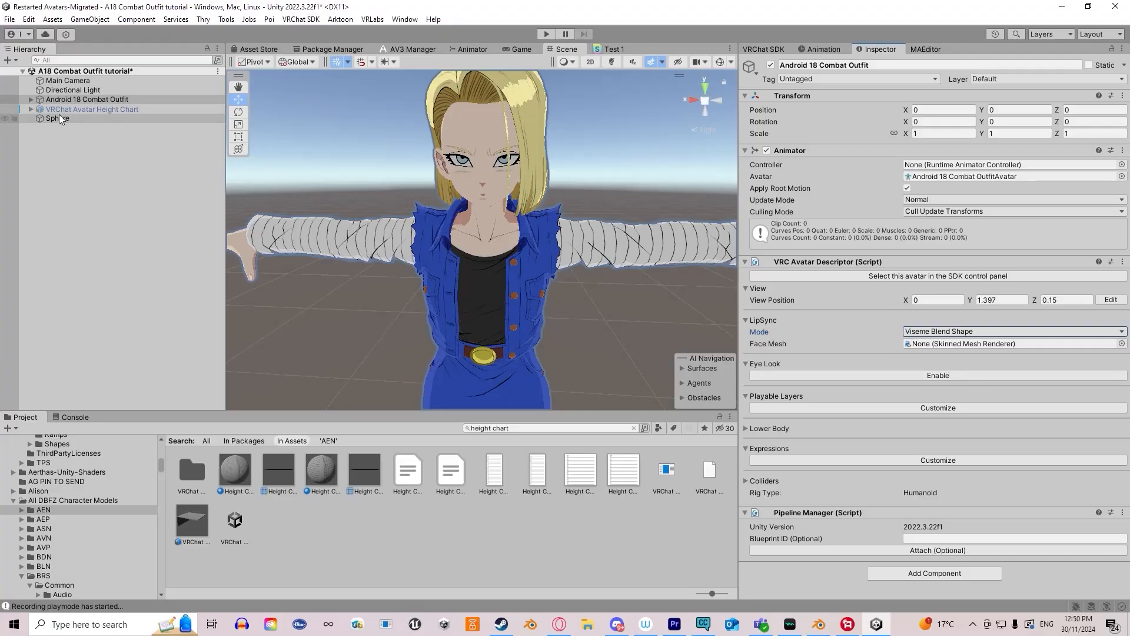
{"action": "left_click", "coordinate": [28, 100]}
{"action": "left_click_drag", "start_coordinate": [74, 108], "coordinate": [936, 346]}
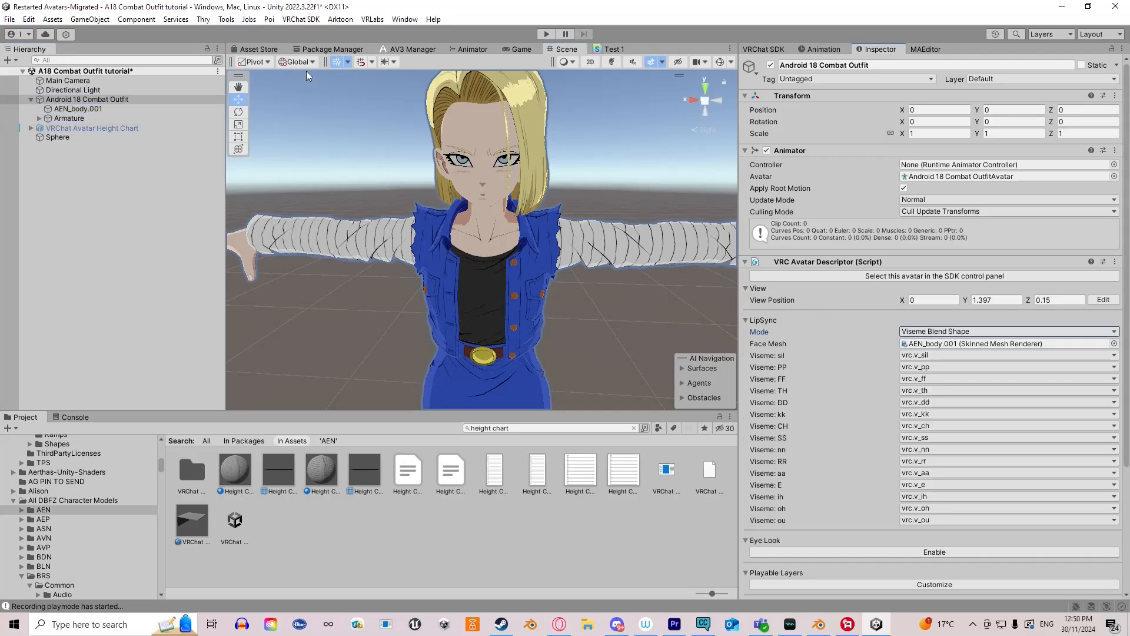
{"action": "scroll", "coordinate": [499, 179], "scroll_direction": "down", "scroll_amount": 5}
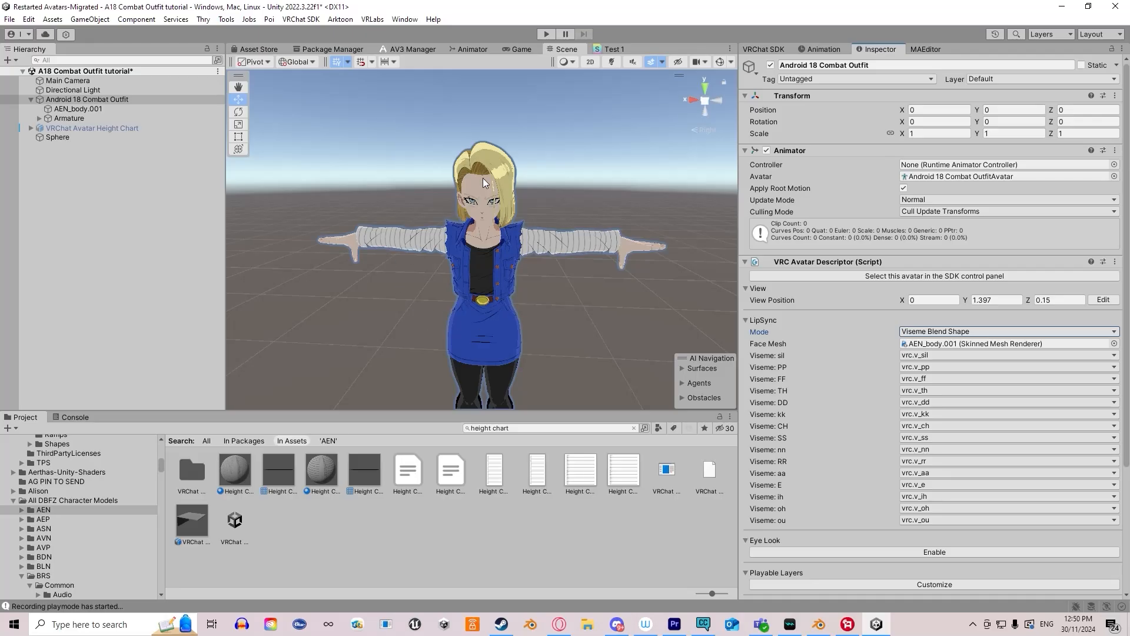
{"action": "scroll", "coordinate": [491, 197], "scroll_direction": "up", "scroll_amount": 5}
{"action": "left_click_drag", "start_coordinate": [512, 154], "coordinate": [487, 240], "text": "alt"}
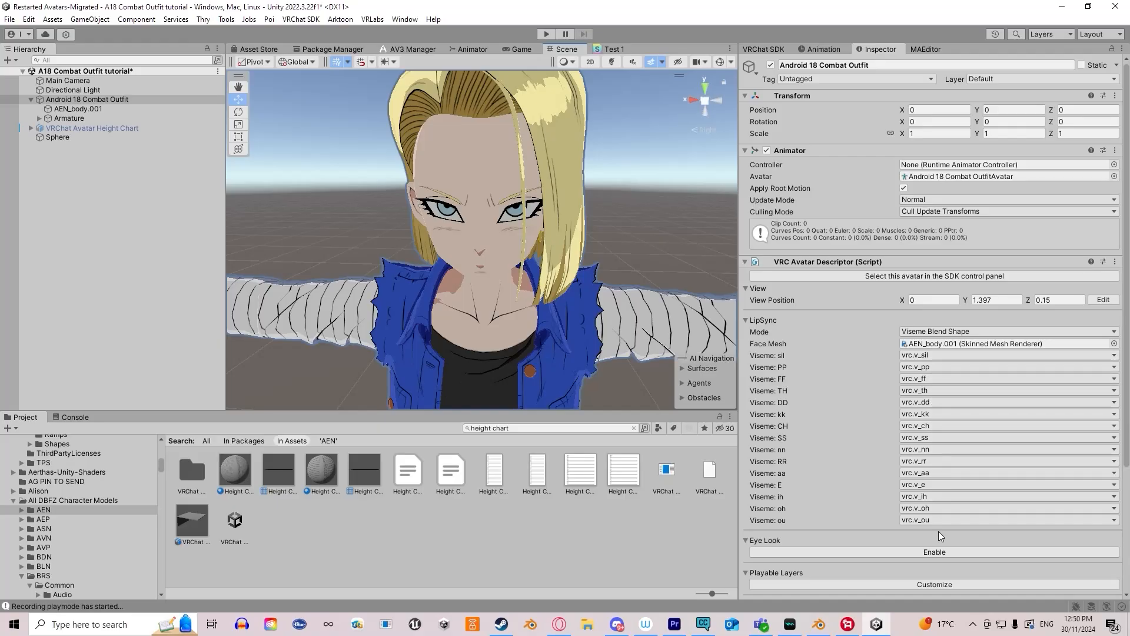
{"action": "scroll", "coordinate": [505, 259], "scroll_direction": "down", "scroll_amount": 5}
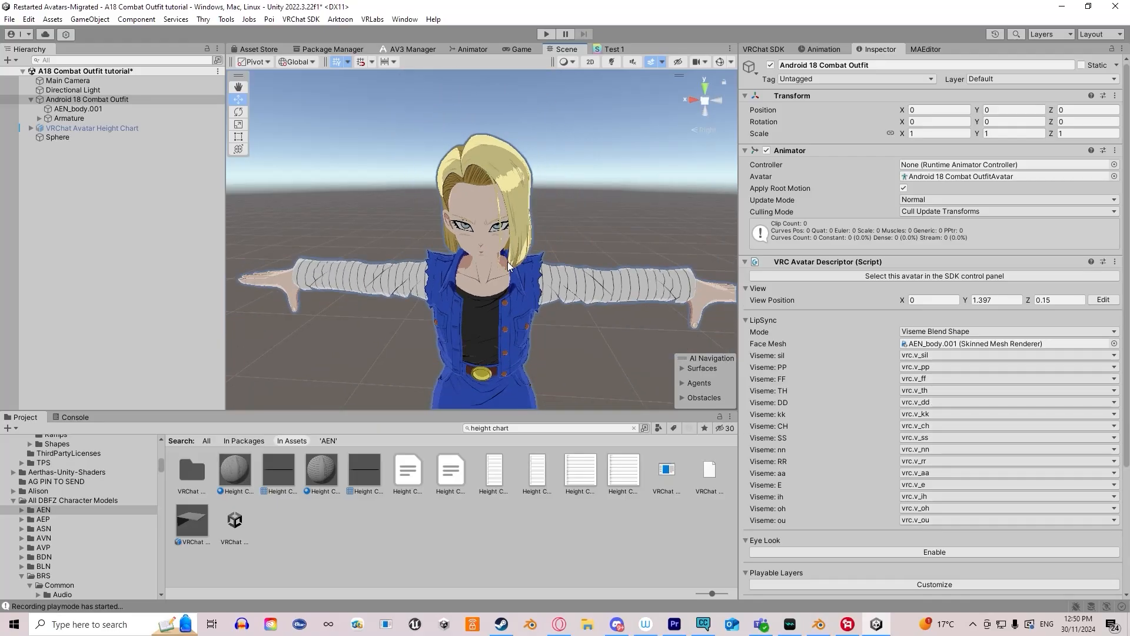
- Collapse the LipSync settings and enable Eye Look in the VRC Avatar Descriptor
{"action": "left_click", "coordinate": [748, 320]}
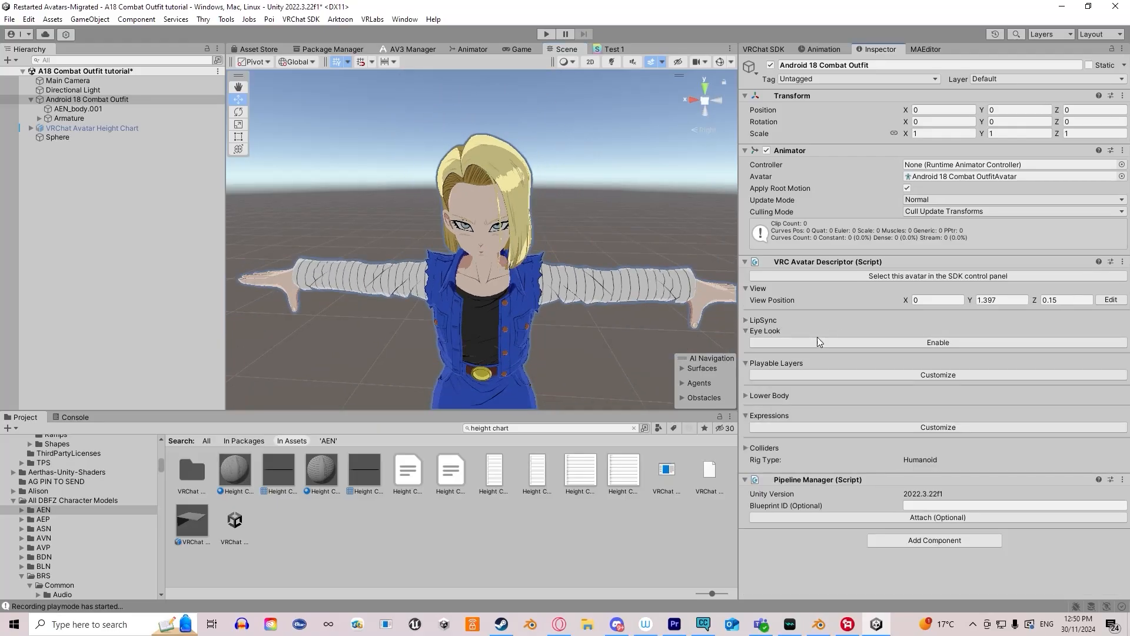
{"action": "left_click", "coordinate": [746, 320]}
{"action": "scroll", "coordinate": [875, 360], "scroll_direction": "down", "scroll_amount": 3}
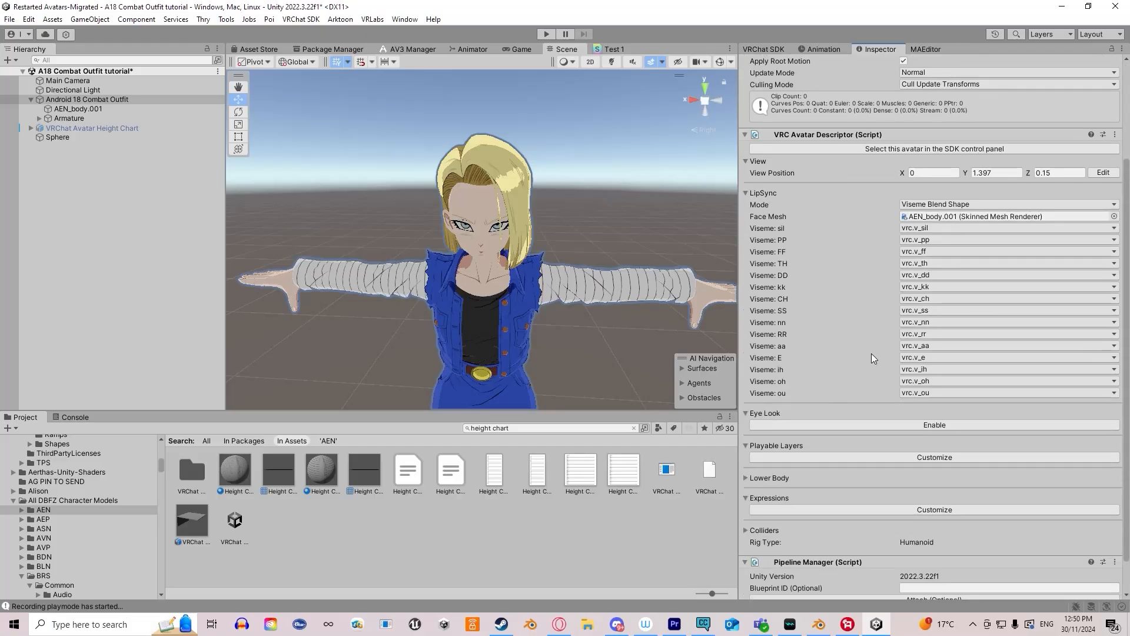
{"action": "left_click", "coordinate": [746, 197]}
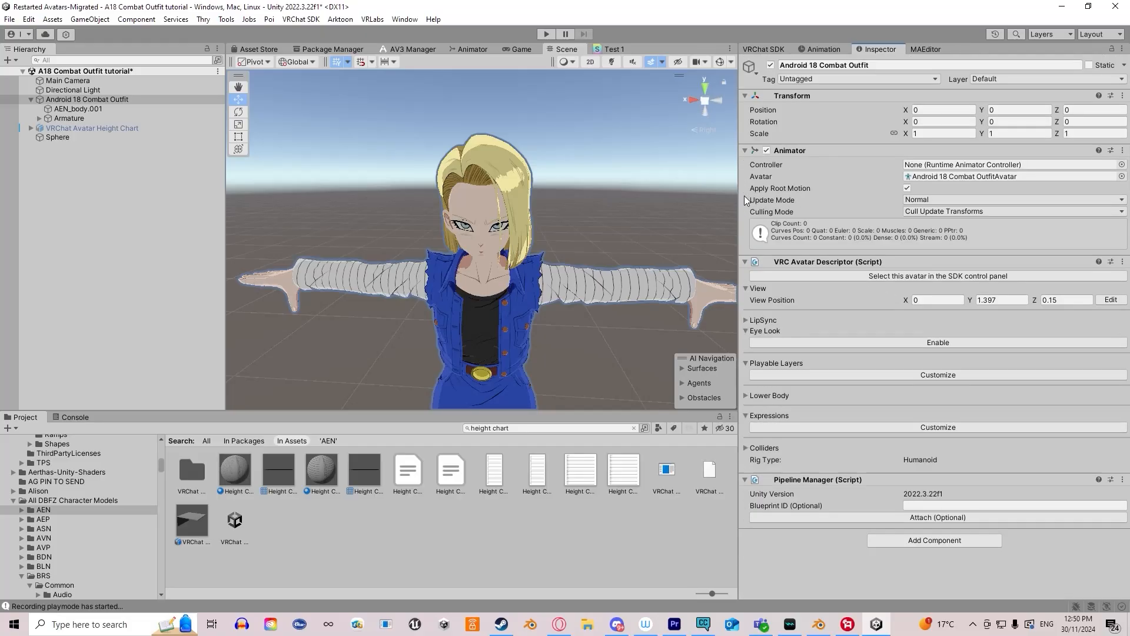
{"action": "left_click", "coordinate": [874, 341]}
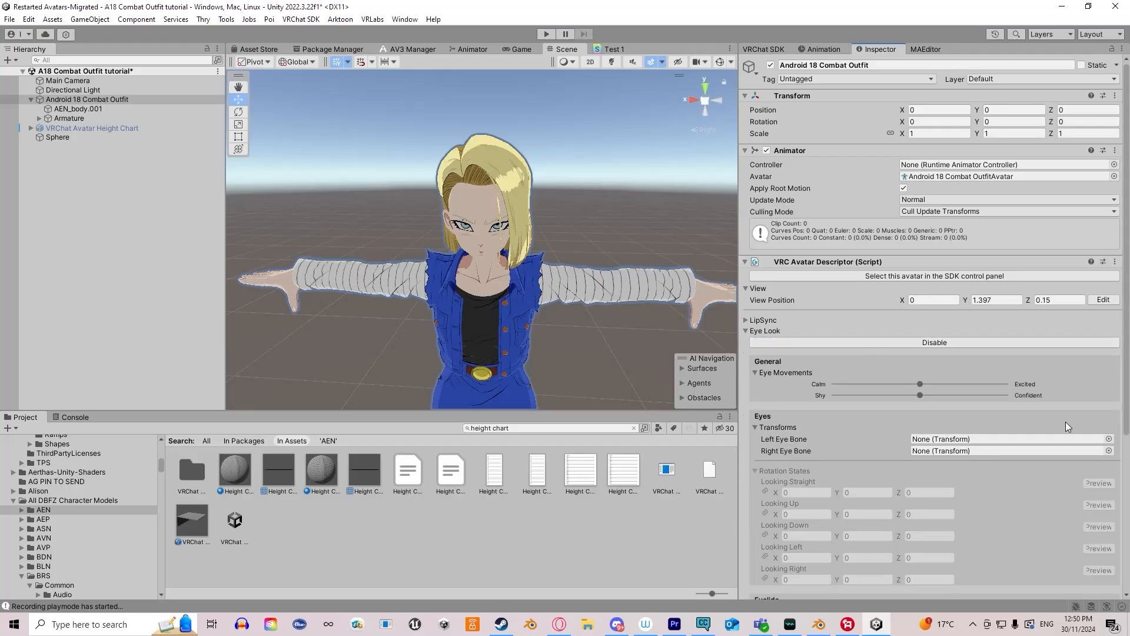
{"action": "left_click", "coordinate": [1109, 439]}
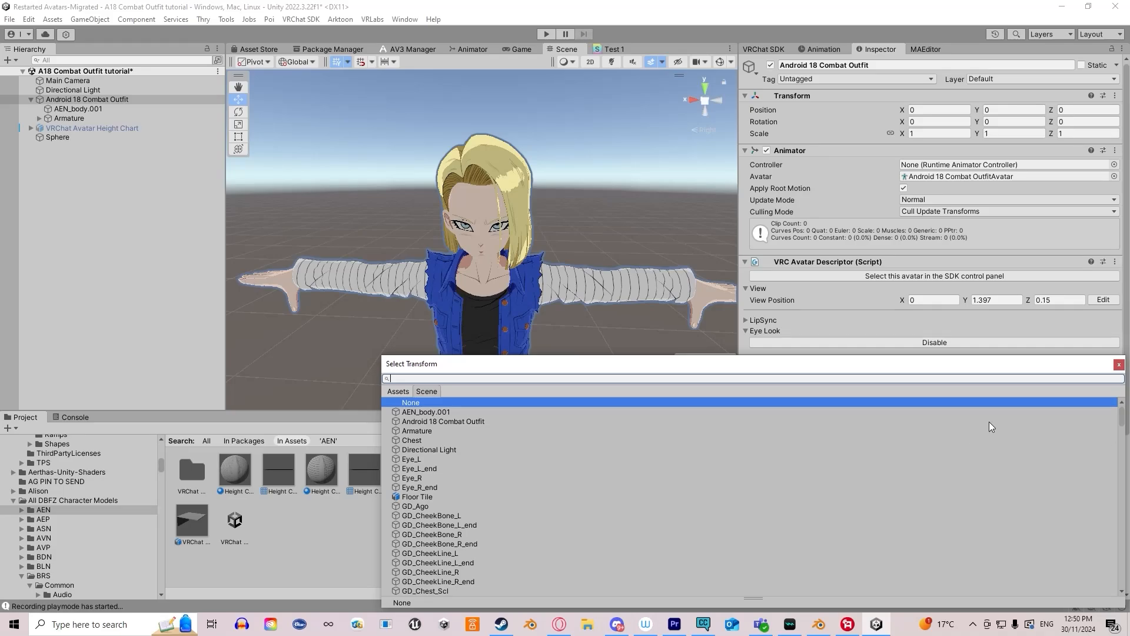
{"action": "left_click", "coordinate": [1118, 366]}
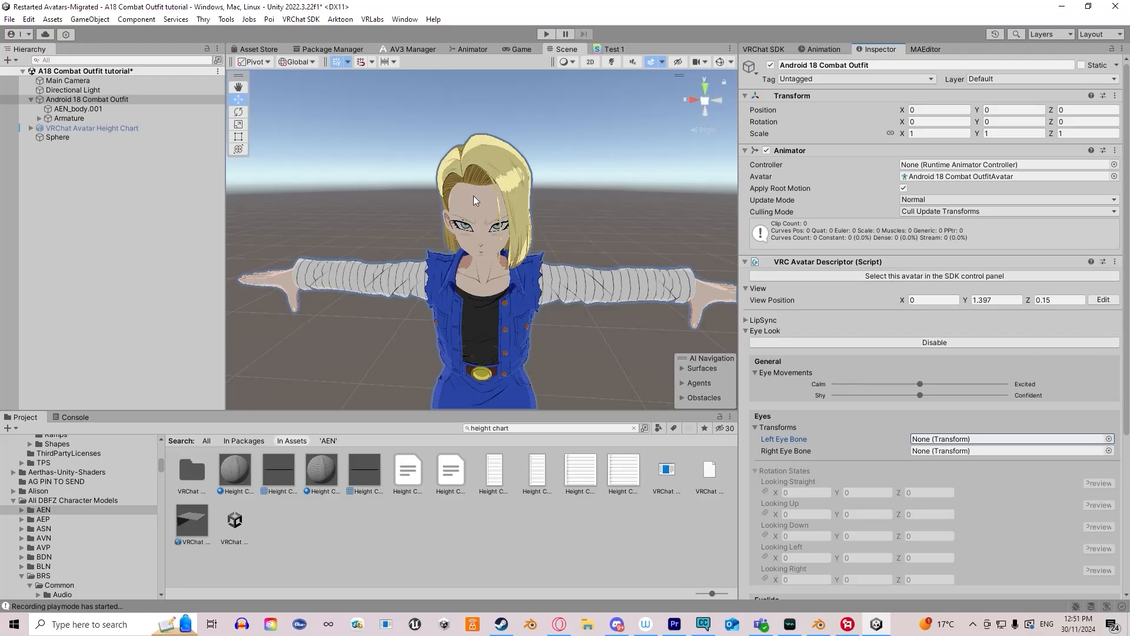
{"action": "left_click", "coordinate": [1109, 439]}
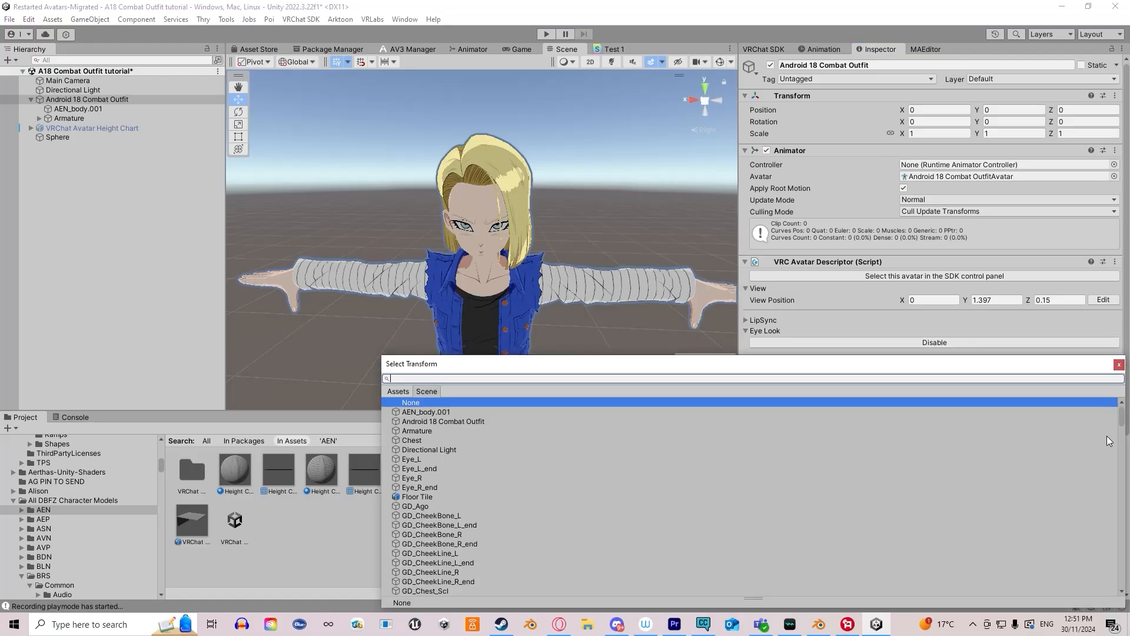
{"action": "type", "text": "eye"}
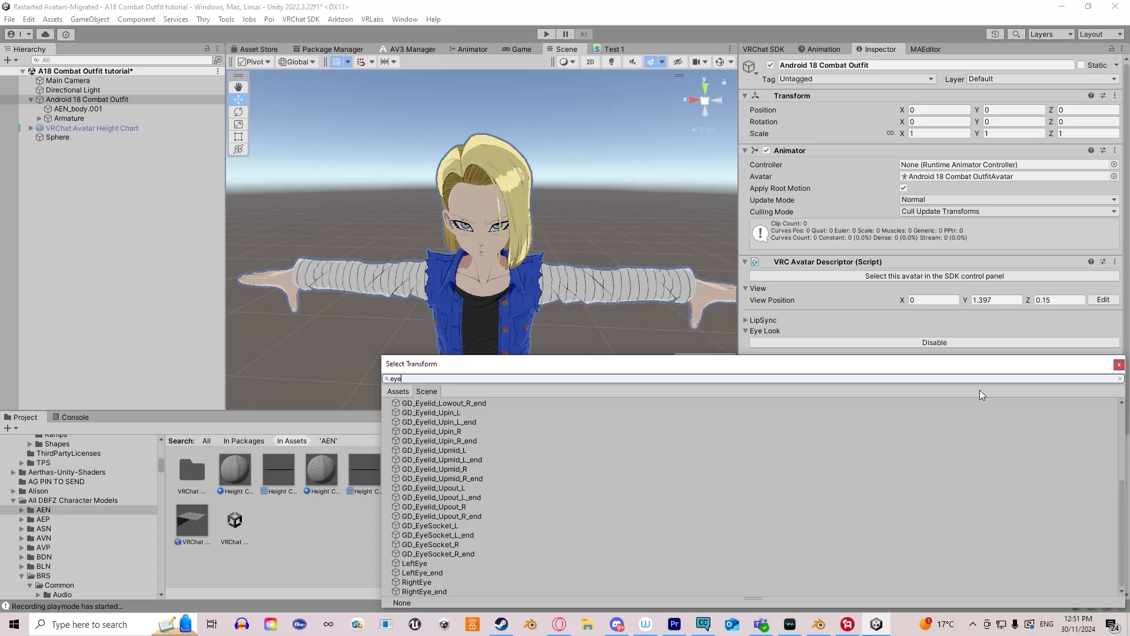
{"action": "left_click", "coordinate": [1120, 365]}
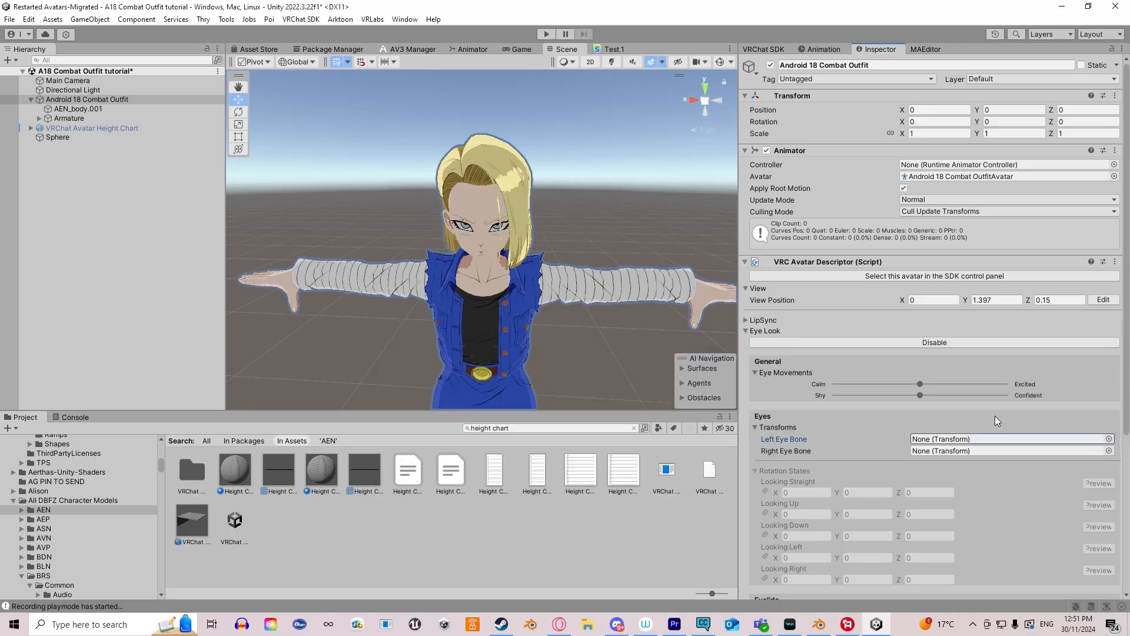
- Assign the LeftEye transform as the left eye bone and the RightEye transform as the right eye bone
{"action": "left_click", "coordinate": [1111, 440]}
{"action": "type", "text": "eye"}
{"action": "scroll", "coordinate": [510, 434], "scroll_direction": "down", "scroll_amount": 5}
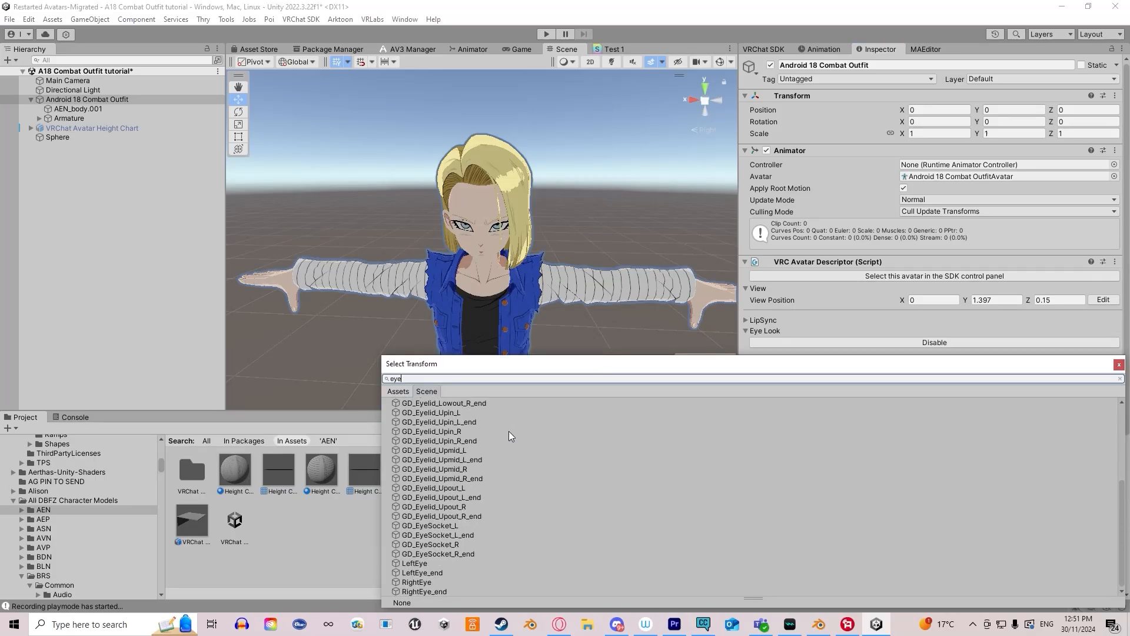
{"action": "double_click", "coordinate": [422, 564]}
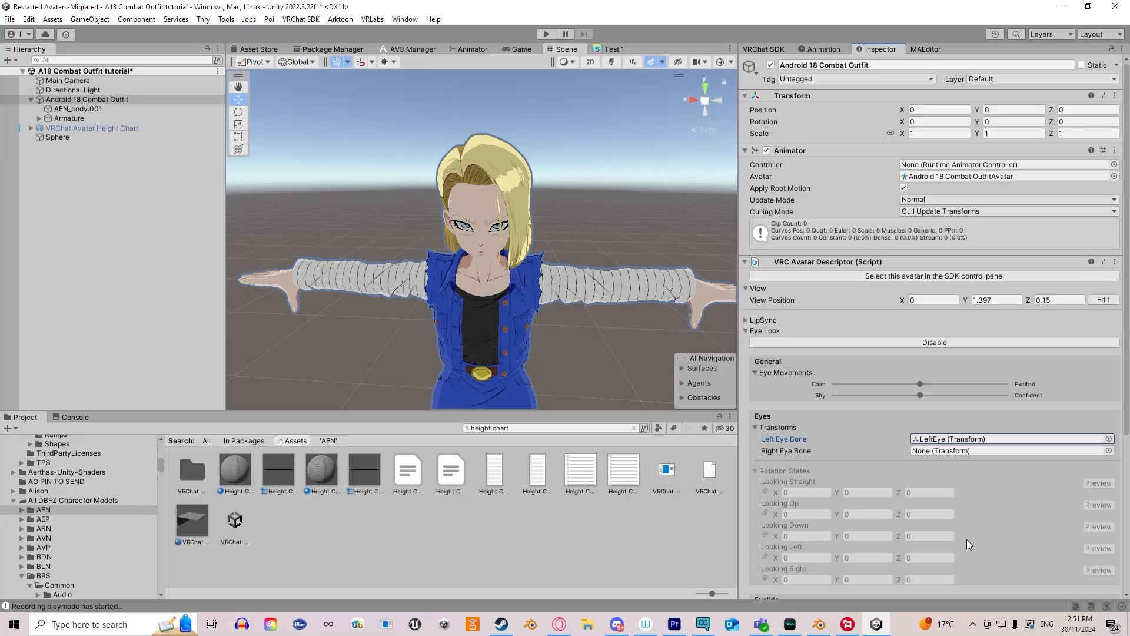
{"action": "left_click", "coordinate": [1113, 456]}
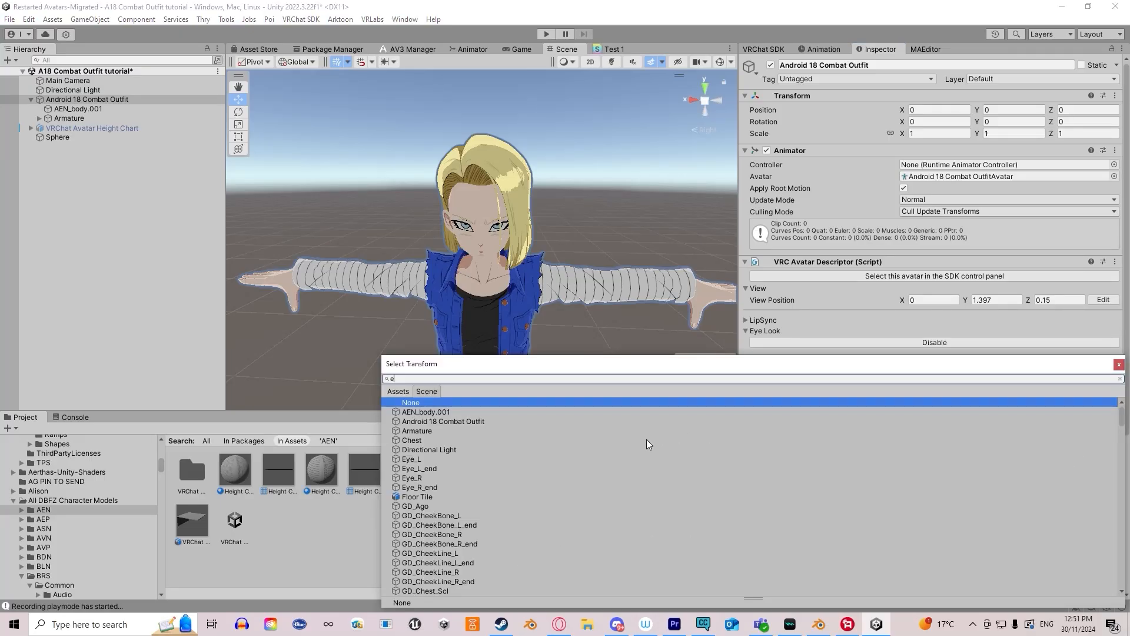
{"action": "type", "text": "eye"}
{"action": "double_click", "coordinate": [417, 582]}
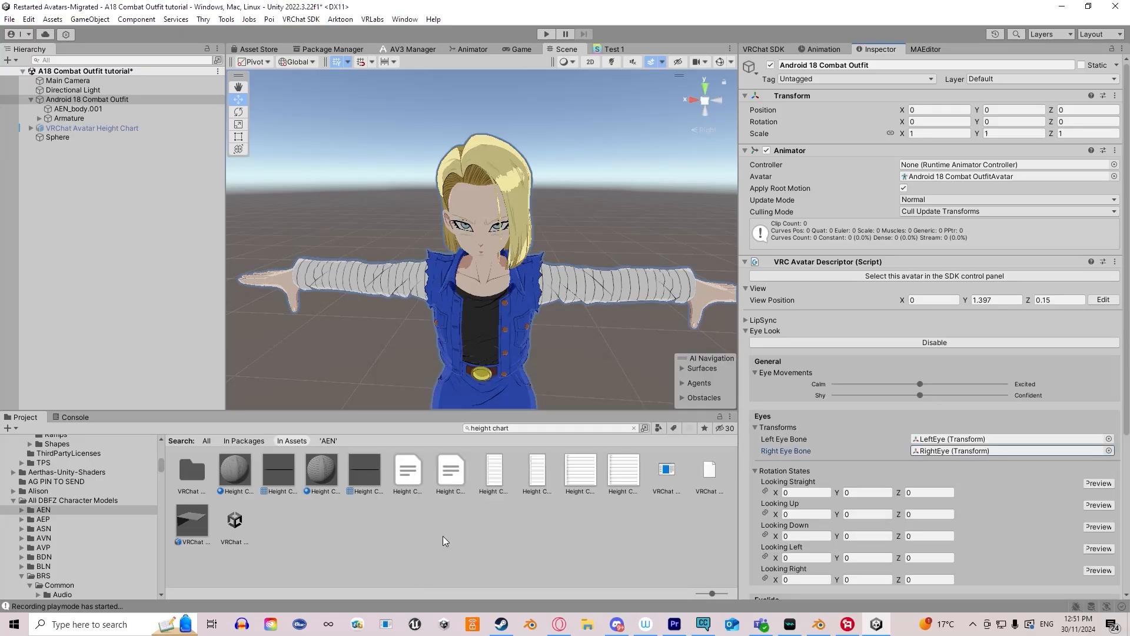
- Preview the Looking Up rotation state on the avatar's face
{"action": "scroll", "coordinate": [488, 248], "scroll_direction": "up", "scroll_amount": 4}
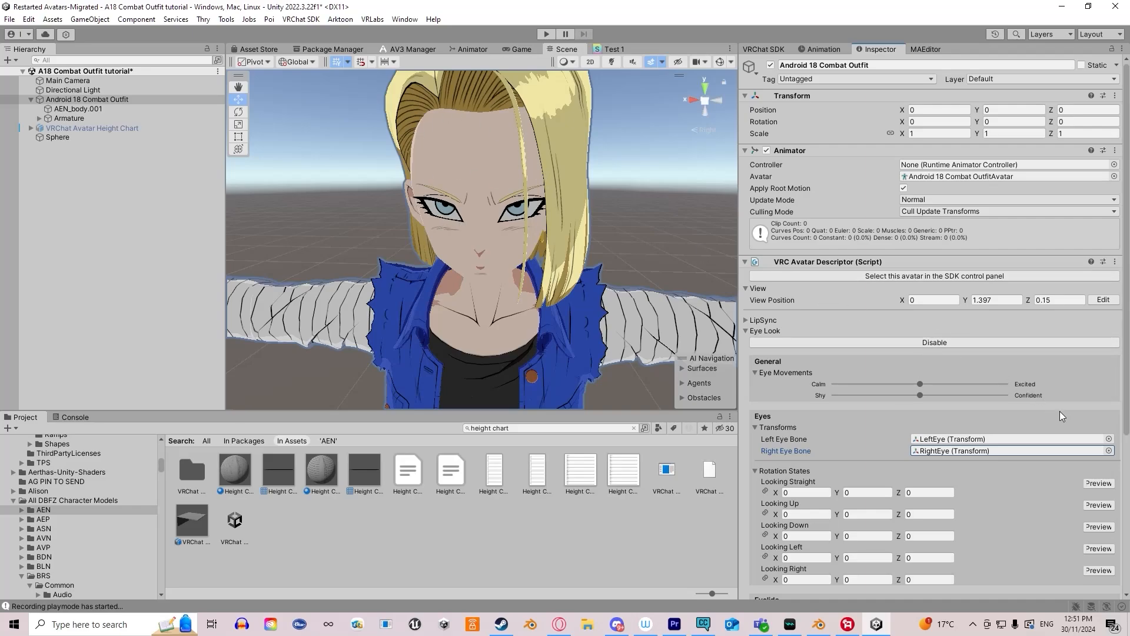
{"action": "scroll", "coordinate": [1054, 447], "scroll_direction": "down", "scroll_amount": 3}
{"action": "scroll", "coordinate": [1052, 462], "scroll_direction": "down", "scroll_amount": 3}
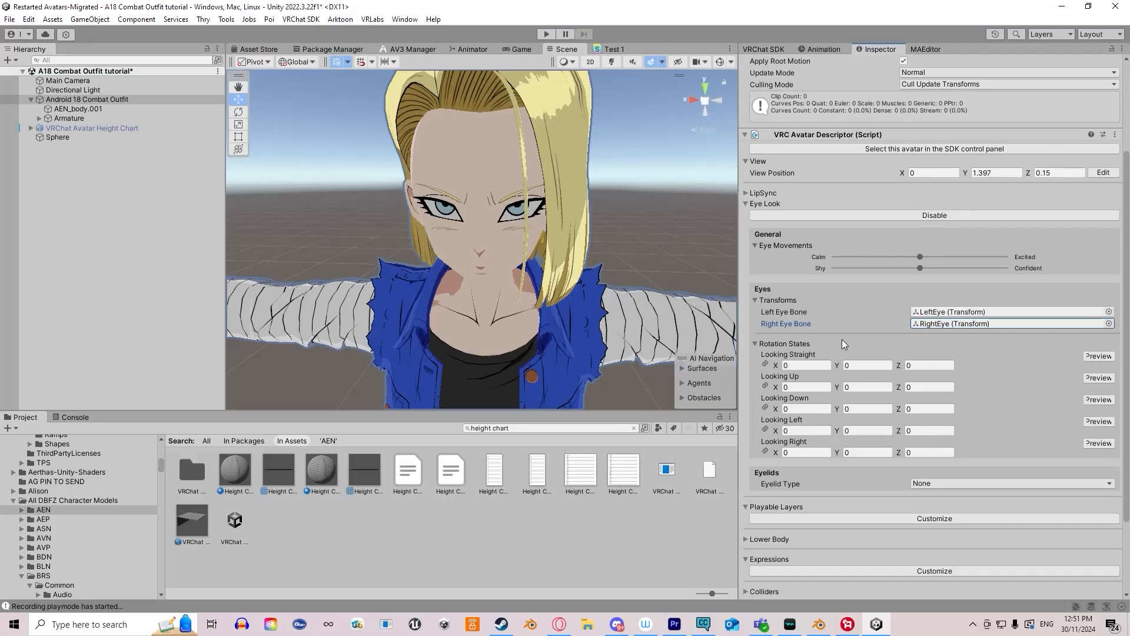
{"action": "left_click", "coordinate": [1093, 379]}
{"action": "left_click", "coordinate": [1096, 378]}
{"action": "left_click", "coordinate": [853, 387]}
{"action": "type", "text": "0.24"}
{"action": "left_click_drag", "start_coordinate": [861, 386], "coordinate": [615, 326]}
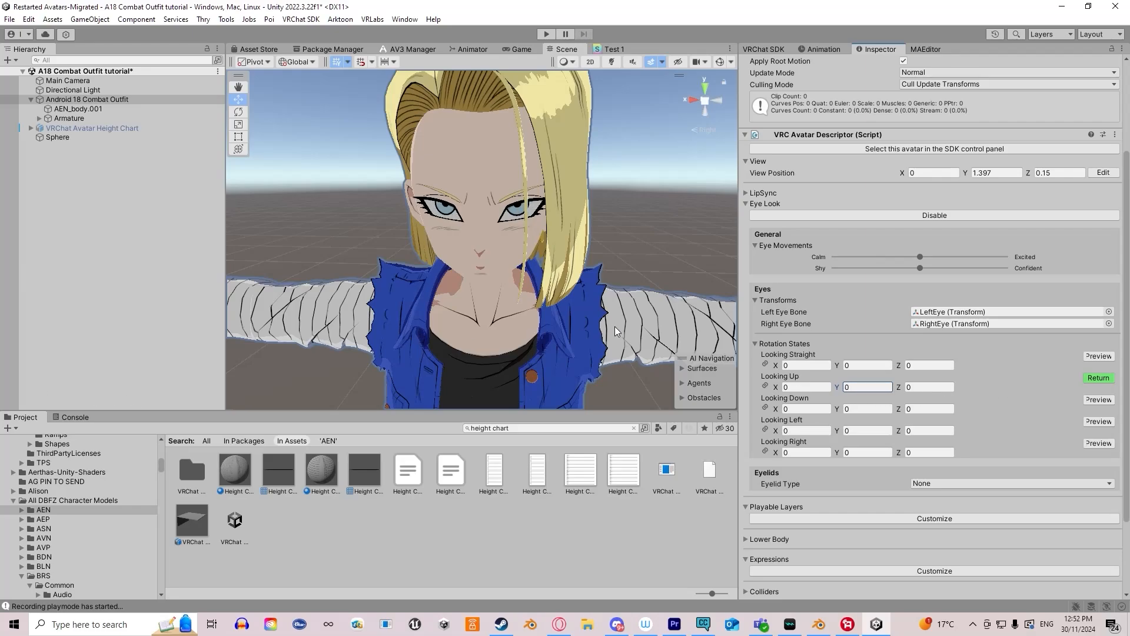
- Set the X rotation of the Looking Up eye state to -15
{"action": "left_click", "coordinate": [782, 387]}
{"action": "left_click_drag", "start_coordinate": [783, 388], "coordinate": [543, 369]}
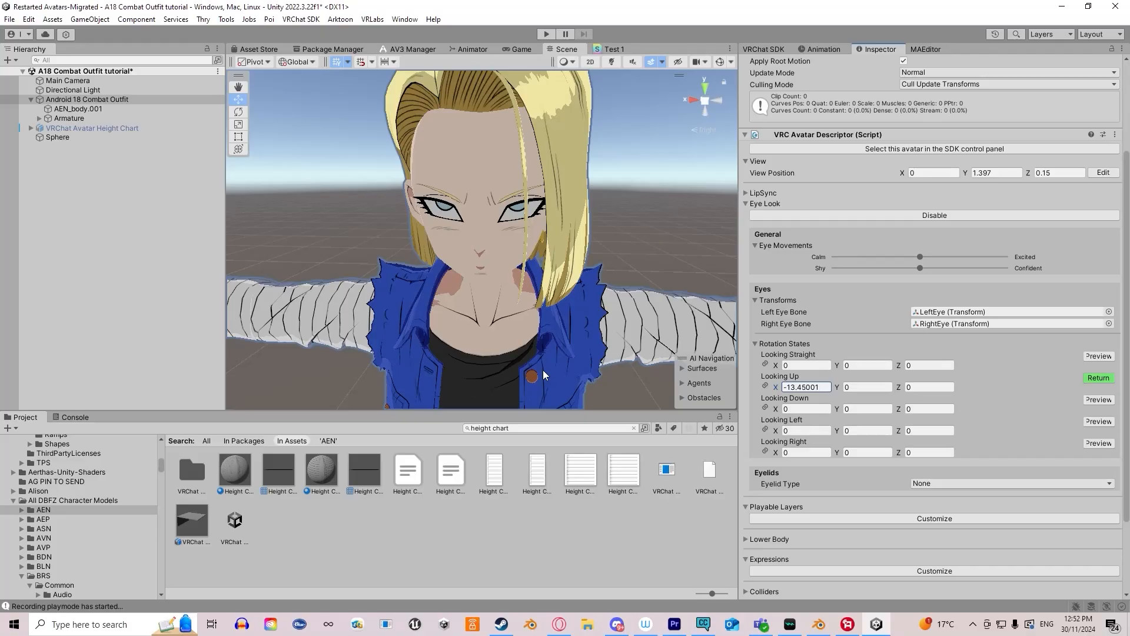
{"action": "left_click", "coordinate": [803, 383]}
{"action": "type", "text": "-15"}
- Set the X rotation of the Looking Down eye state to 50
{"action": "left_click", "coordinate": [807, 409]}
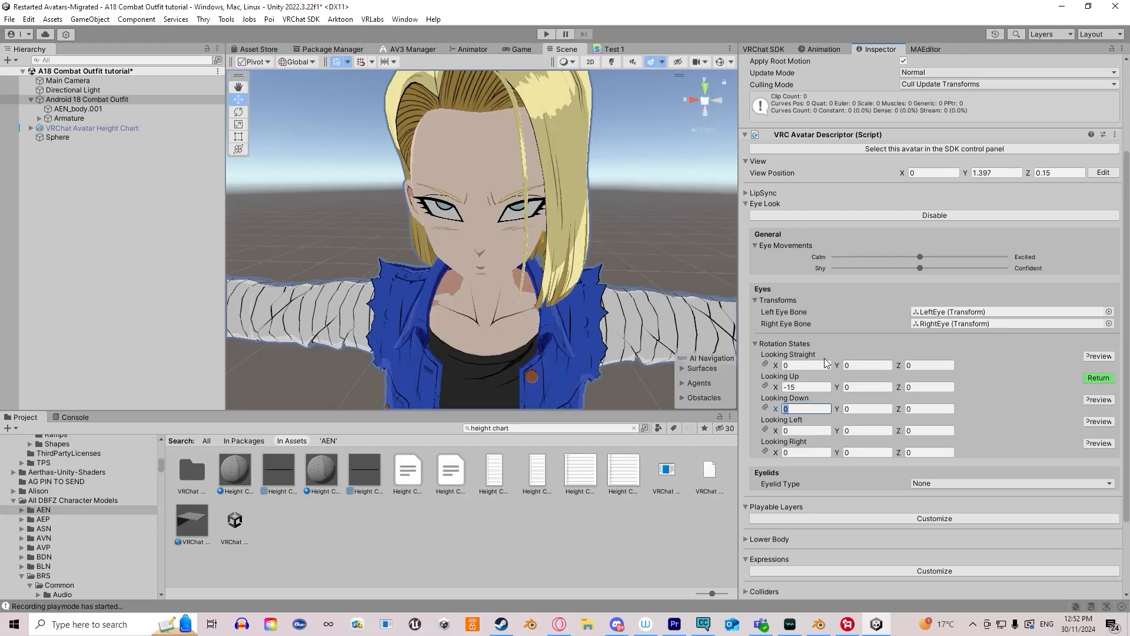
{"action": "type", "text": "25"}
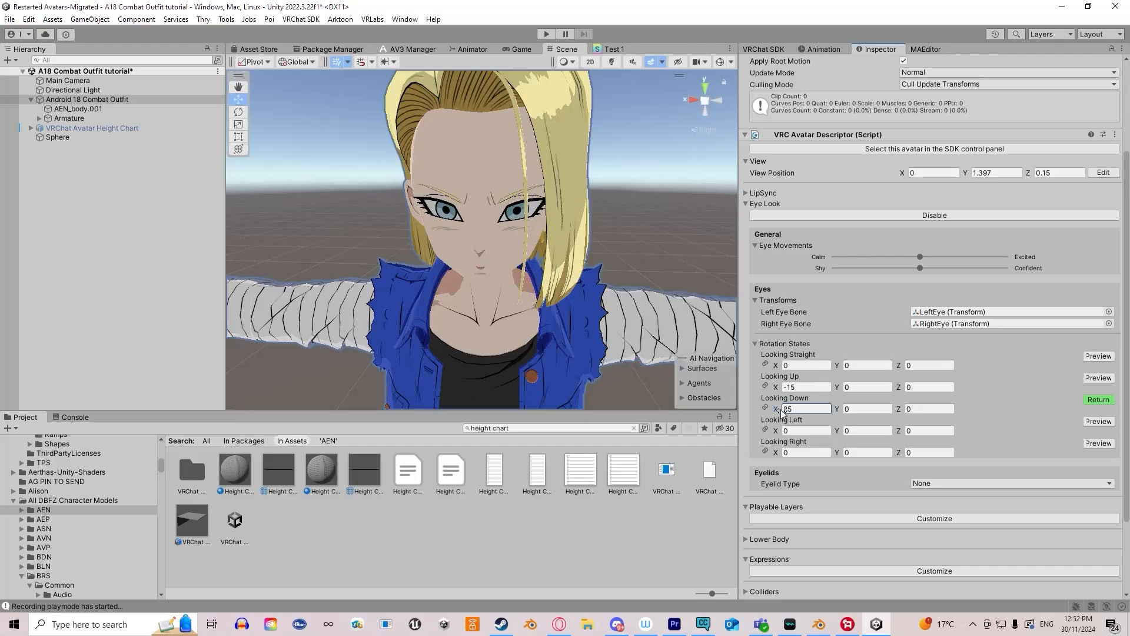
{"action": "left_click_drag", "start_coordinate": [780, 412], "coordinate": [102, 492]}
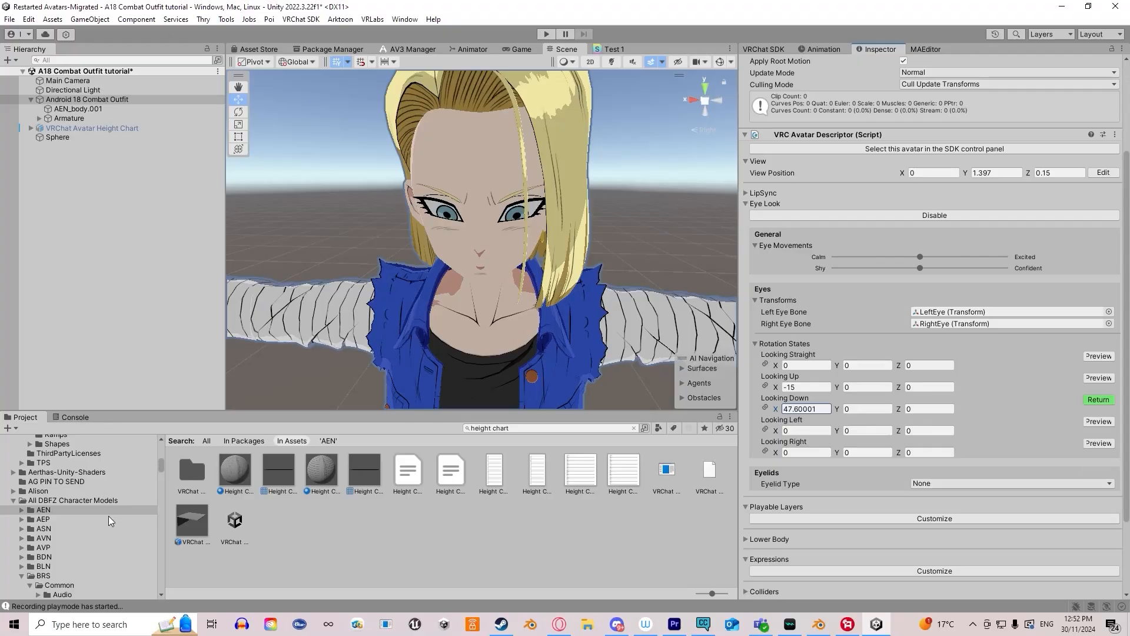
{"action": "left_click", "coordinate": [813, 411]}
{"action": "type", "text": "50"}
{"action": "middle_click_drag", "start_coordinate": [324, 256], "coordinate": [417, 242]}
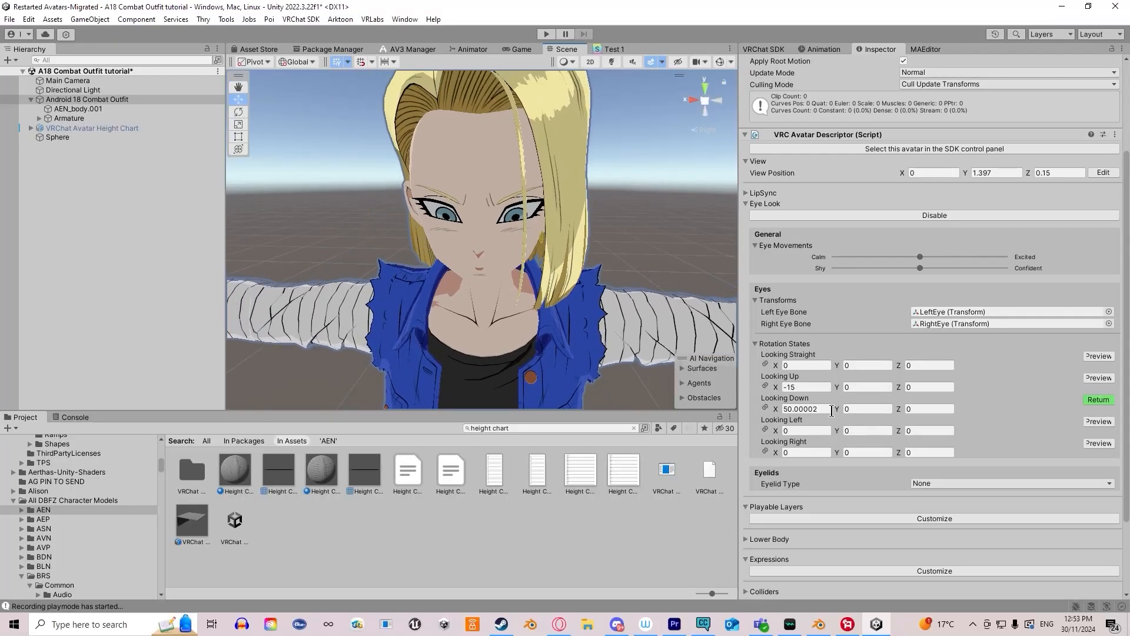
{"action": "left_click", "coordinate": [827, 409]}
{"action": "left_click", "coordinate": [828, 409]}
- Preview the Looking Down and Looking Up eye rotation states on the avatar
{"action": "left_click", "coordinate": [1098, 399]}
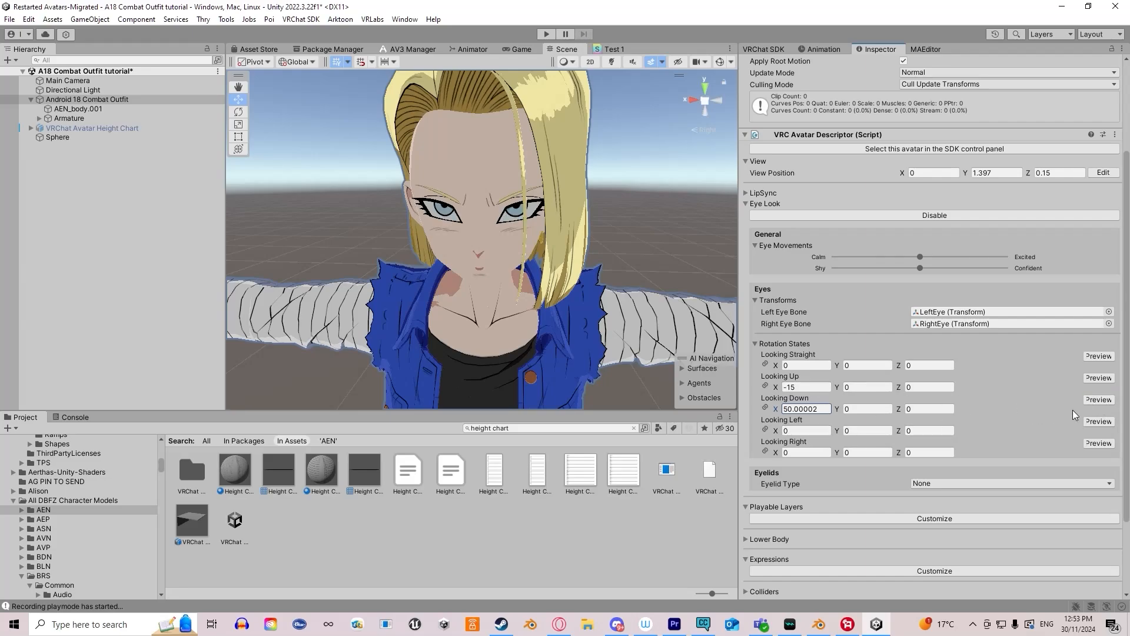
{"action": "left_click", "coordinate": [1111, 400]}
{"action": "left_click", "coordinate": [1110, 400]}
{"action": "left_click", "coordinate": [1107, 380]}
{"action": "left_click", "coordinate": [1108, 382]}
{"action": "left_click", "coordinate": [1106, 400]}
{"action": "left_click", "coordinate": [1106, 399]}
- Set the Y rotation of the Looking Left eye state to -25
{"action": "left_click", "coordinate": [883, 429]}
{"action": "type", "text": "-05"}
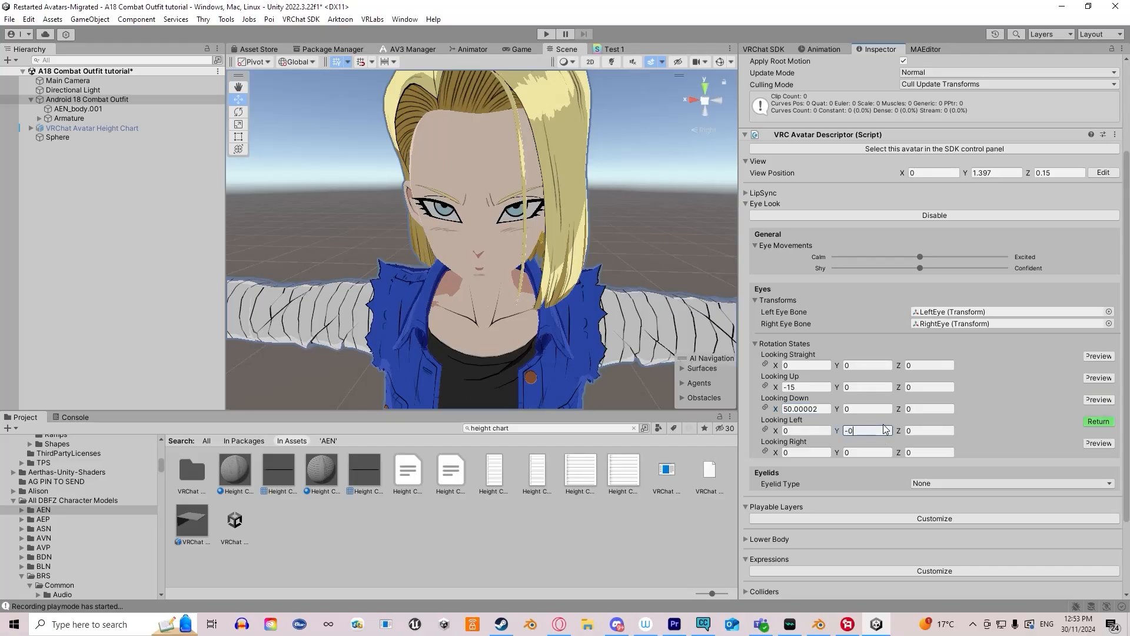
{"action": "key", "text": "BackSpace"}
{"action": "key", "text": "BackSpace"}
{"action": "type", "text": "25"}
{"action": "key", "text": "shift+Left"}
{"action": "key", "text": "shift+Left"}
{"action": "key", "text": "shift+Left"}
- Set the Y rotation of the Looking Right eye state to 25 and end its preview
{"action": "left_click", "coordinate": [872, 453]}
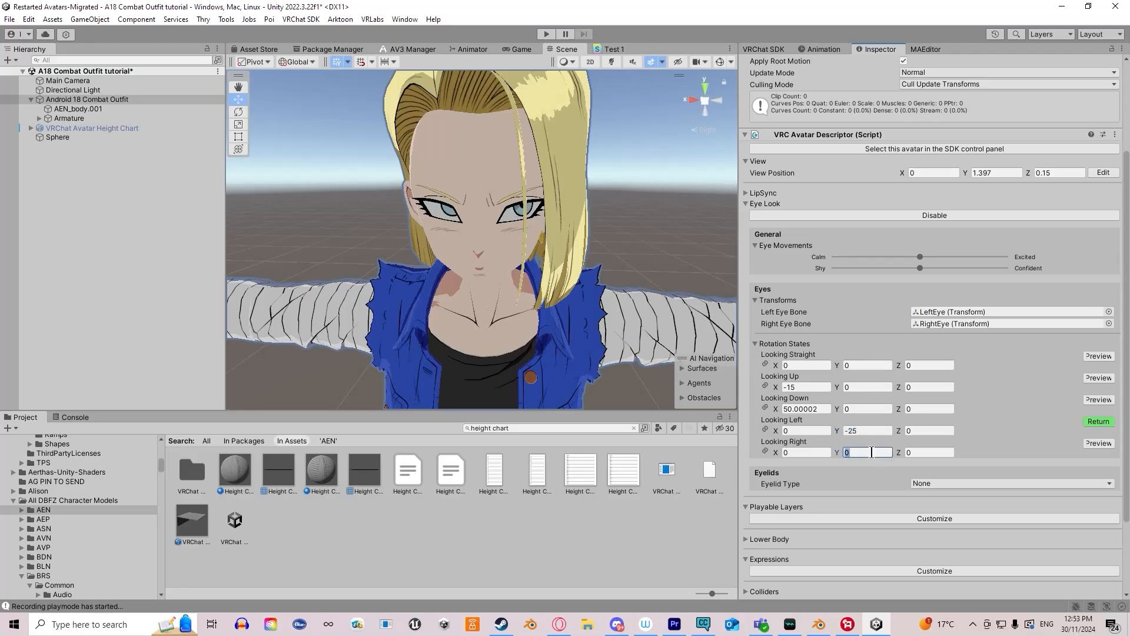
{"action": "type", "text": "25"}
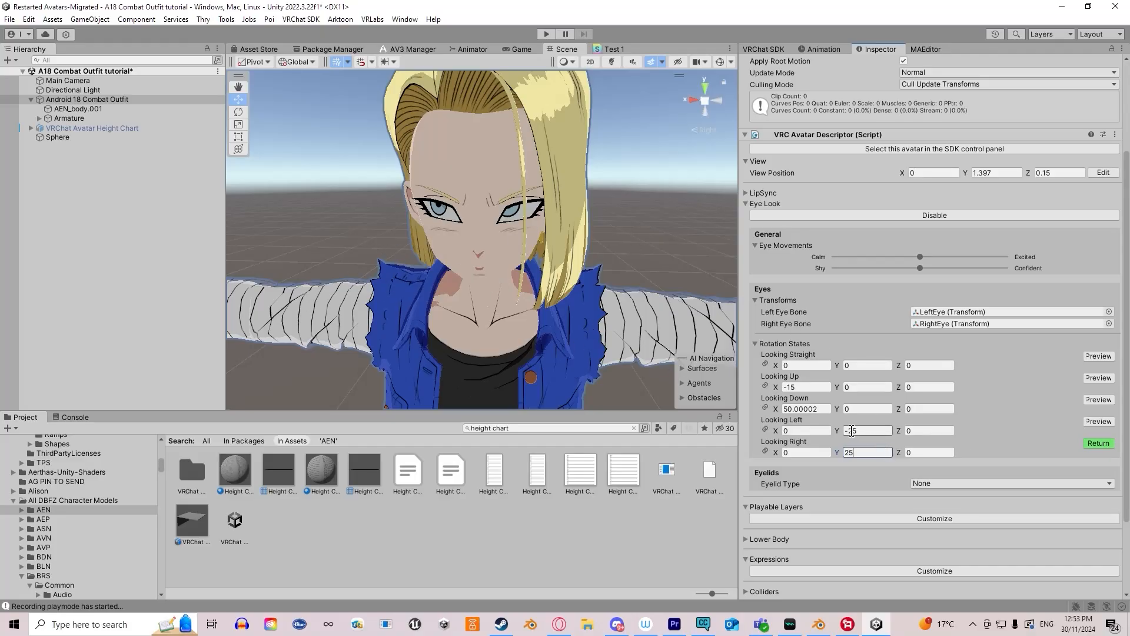
{"action": "left_click", "coordinate": [1098, 444]}
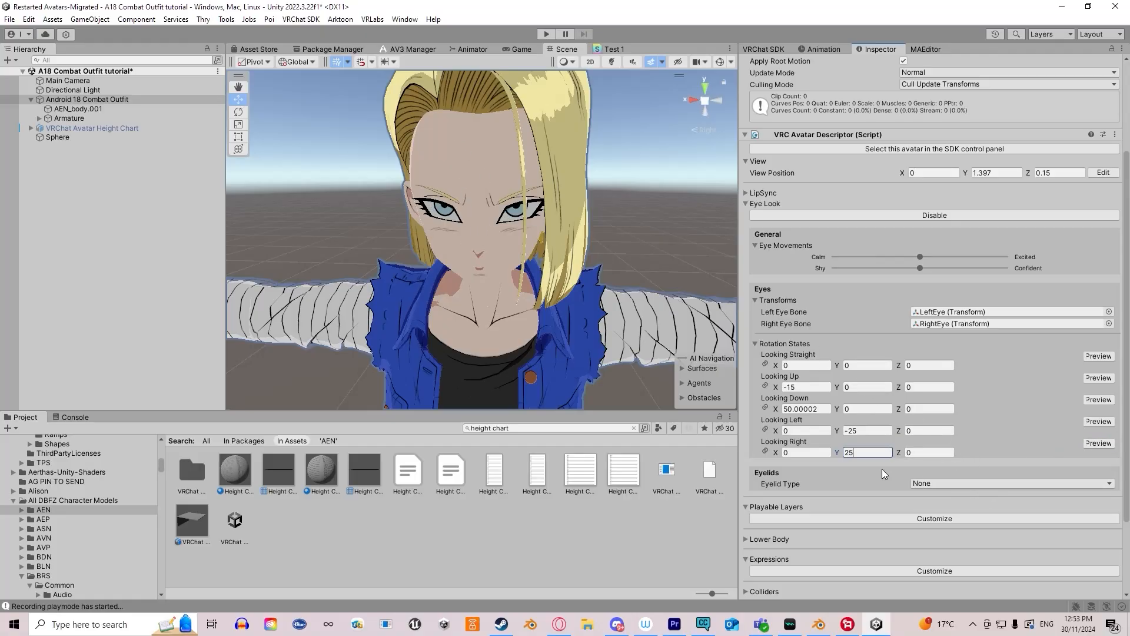
- Check the Eyelid Type options, keep None, and open the Animator window
{"action": "left_click", "coordinate": [929, 485]}
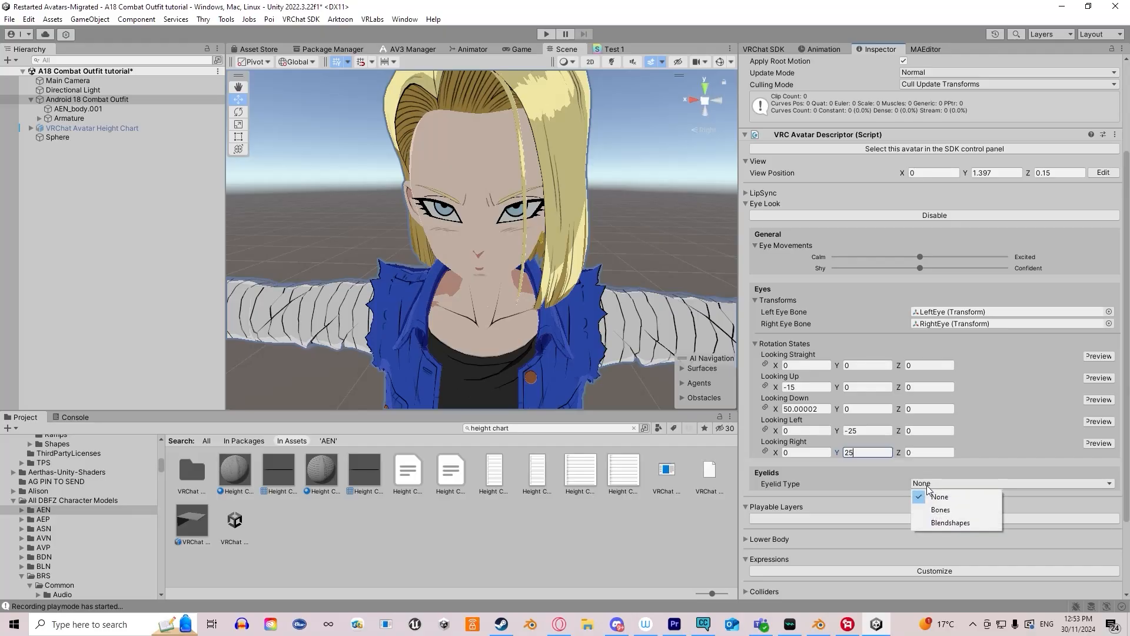
{"action": "left_click", "coordinate": [930, 495]}
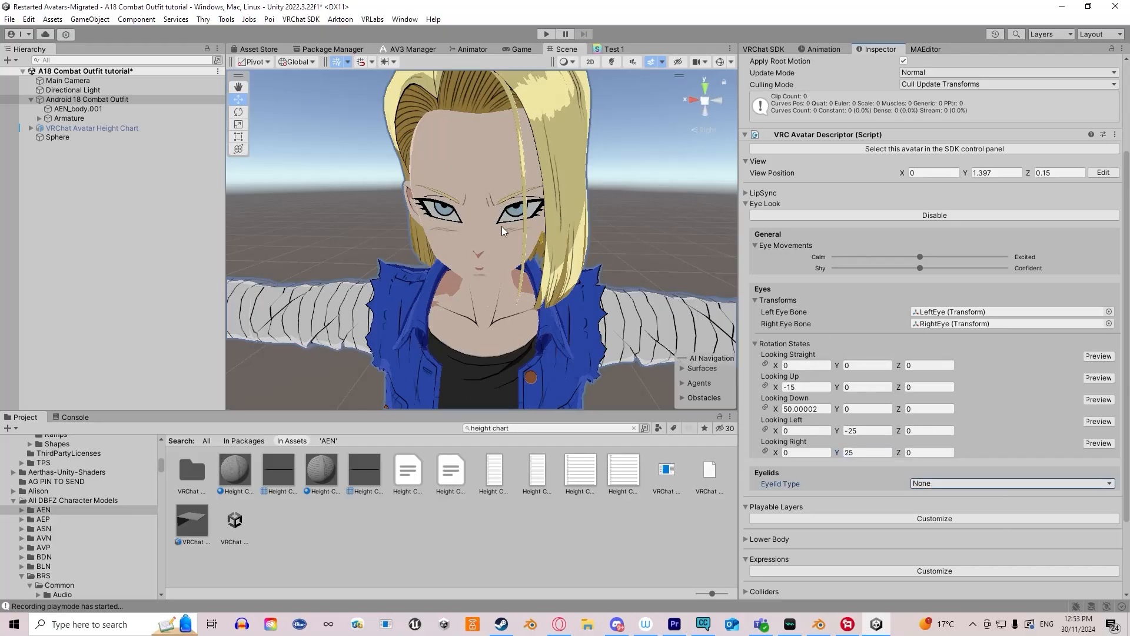
{"action": "left_click", "coordinate": [465, 46]}
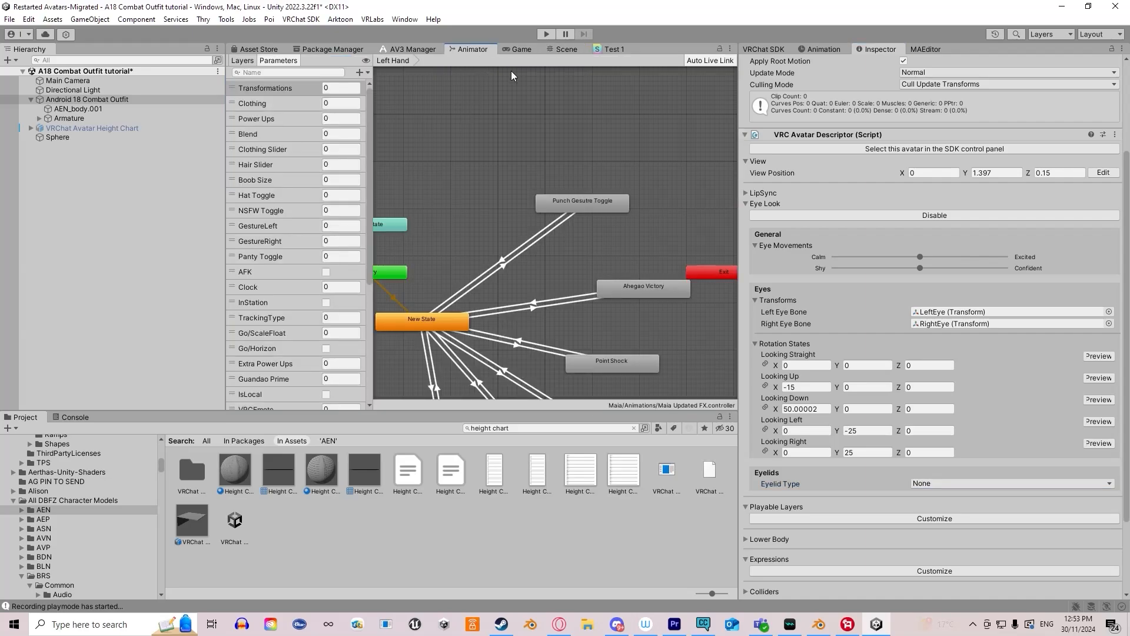
- Return to the Scene view, set the Eyelid Type to Blendshapes and assign AEN_body.001 as the Eyelids Mesh
{"action": "left_click", "coordinate": [567, 49]}
{"action": "left_click", "coordinate": [466, 47]}
{"action": "left_click", "coordinate": [553, 50]}
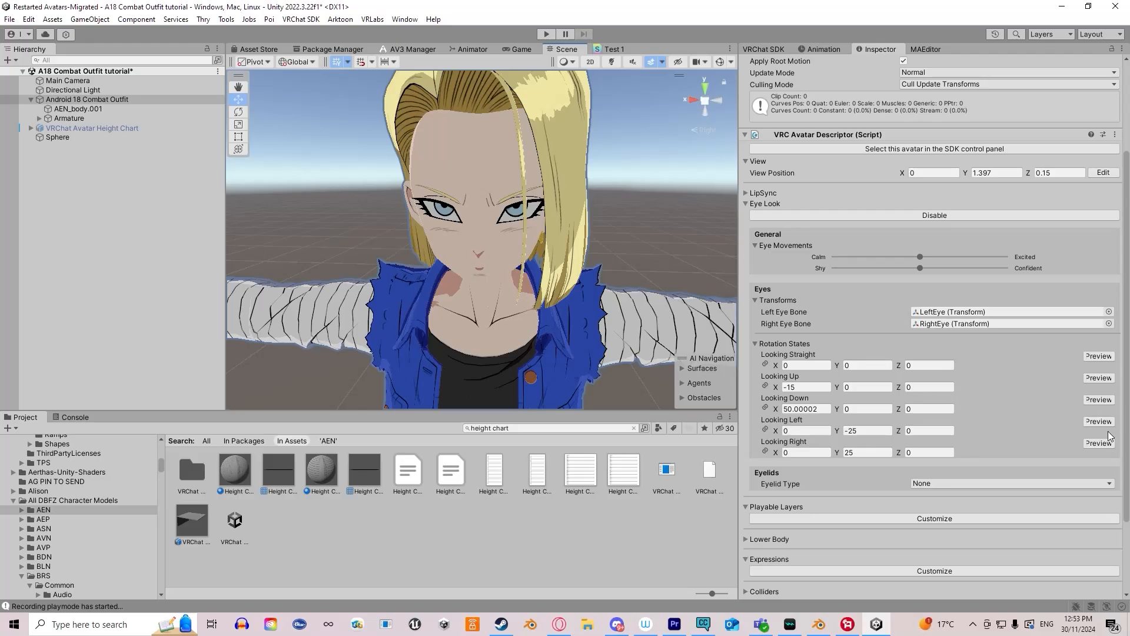
{"action": "left_click", "coordinate": [937, 484]}
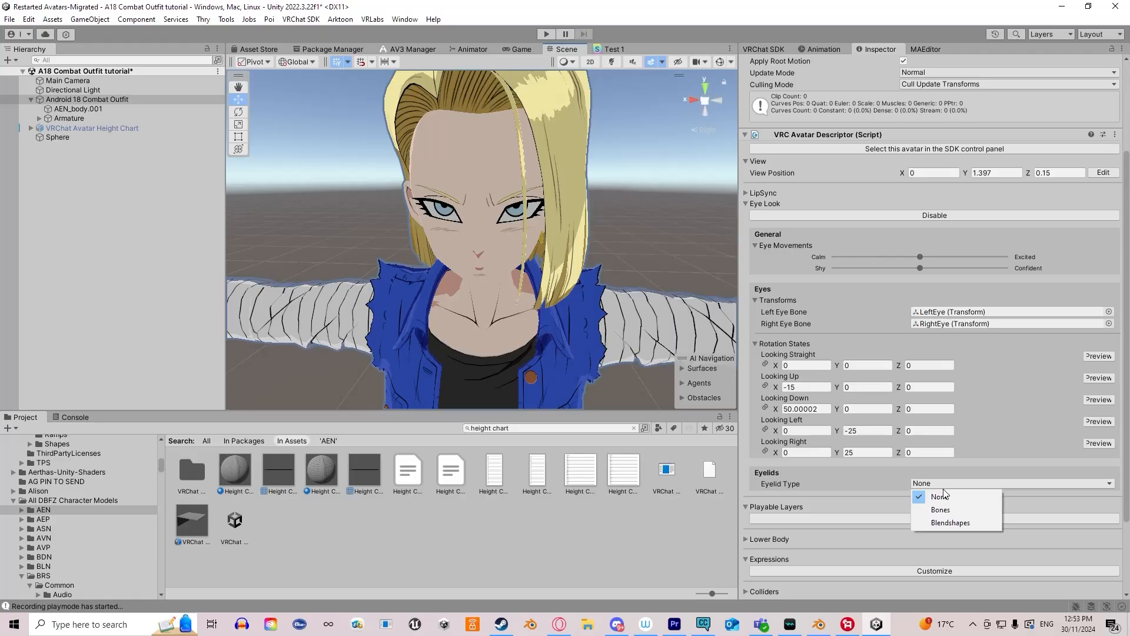
{"action": "left_click", "coordinate": [951, 523]}
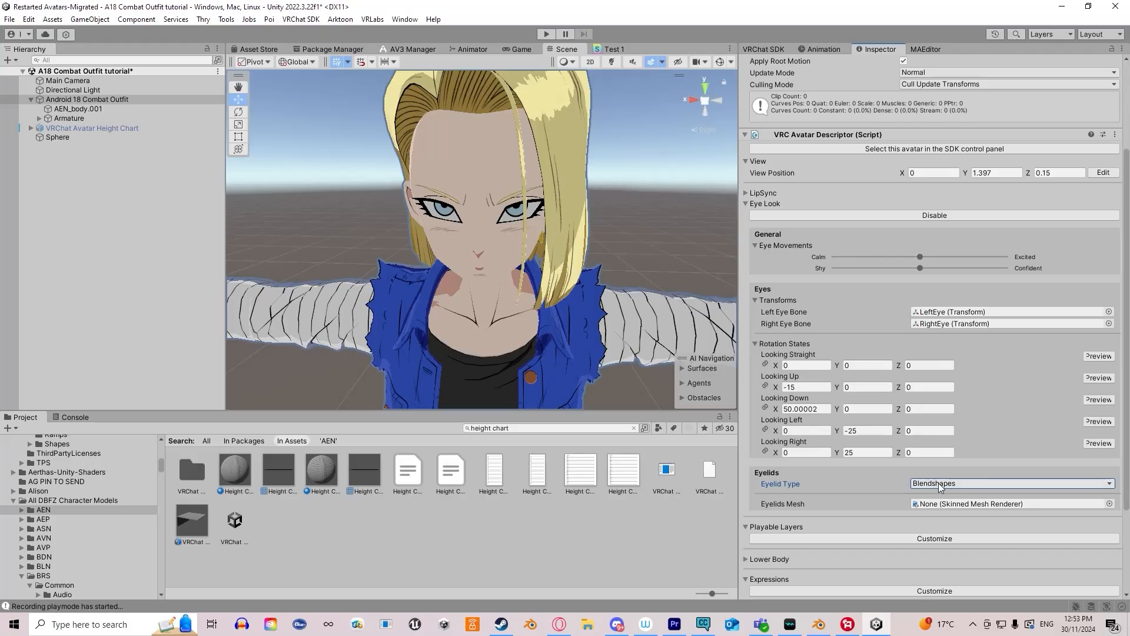
{"action": "left_click", "coordinate": [919, 485]}
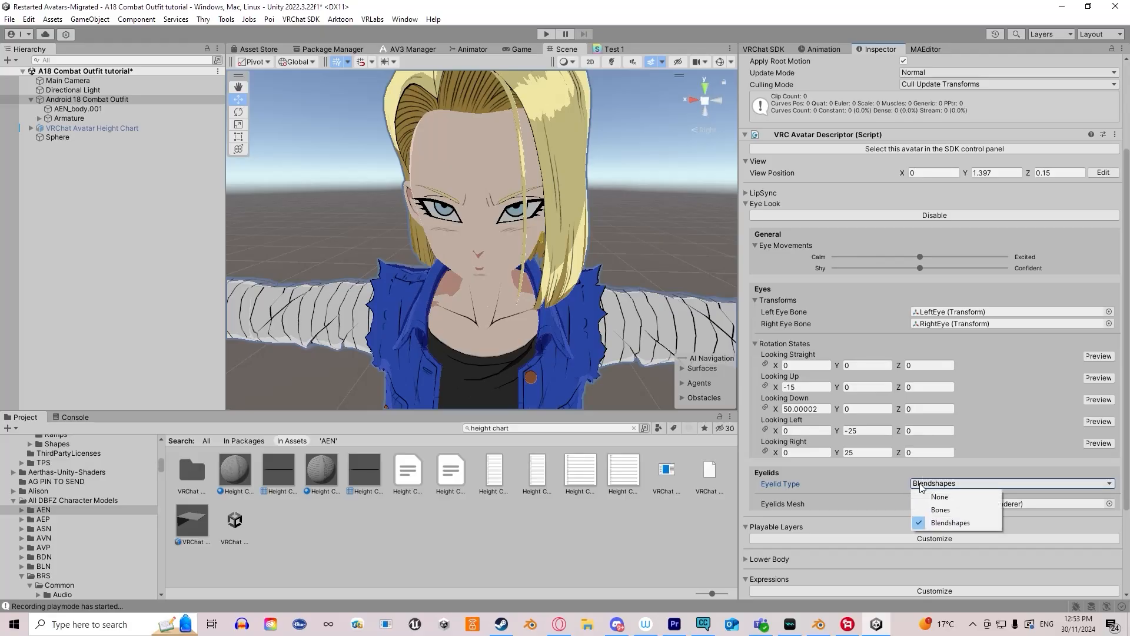
{"action": "left_click", "coordinate": [884, 472]}
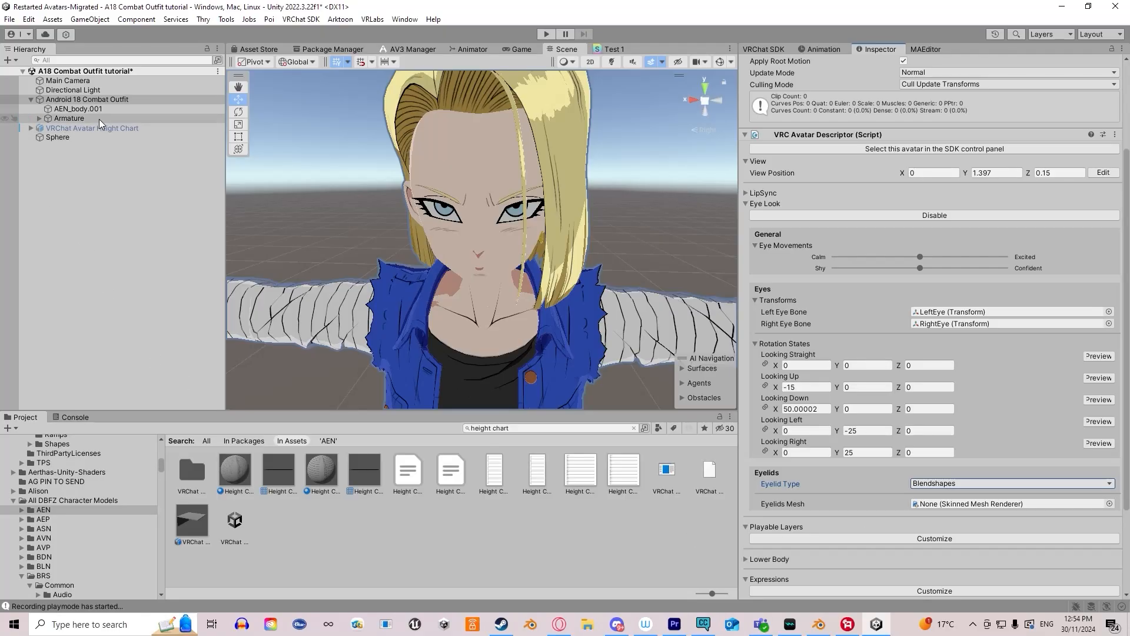
{"action": "left_click_drag", "start_coordinate": [93, 109], "coordinate": [958, 506]}
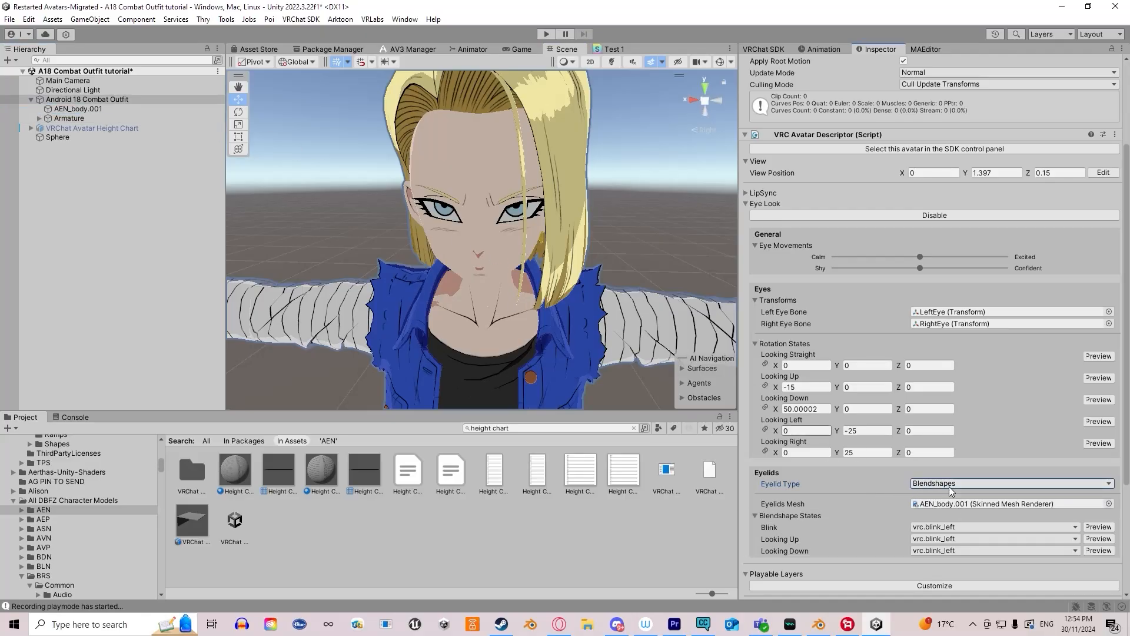
- Set both the Looking Up and Looking Down eyelid blendshape states to -none-
{"action": "left_click", "coordinate": [1099, 551]}
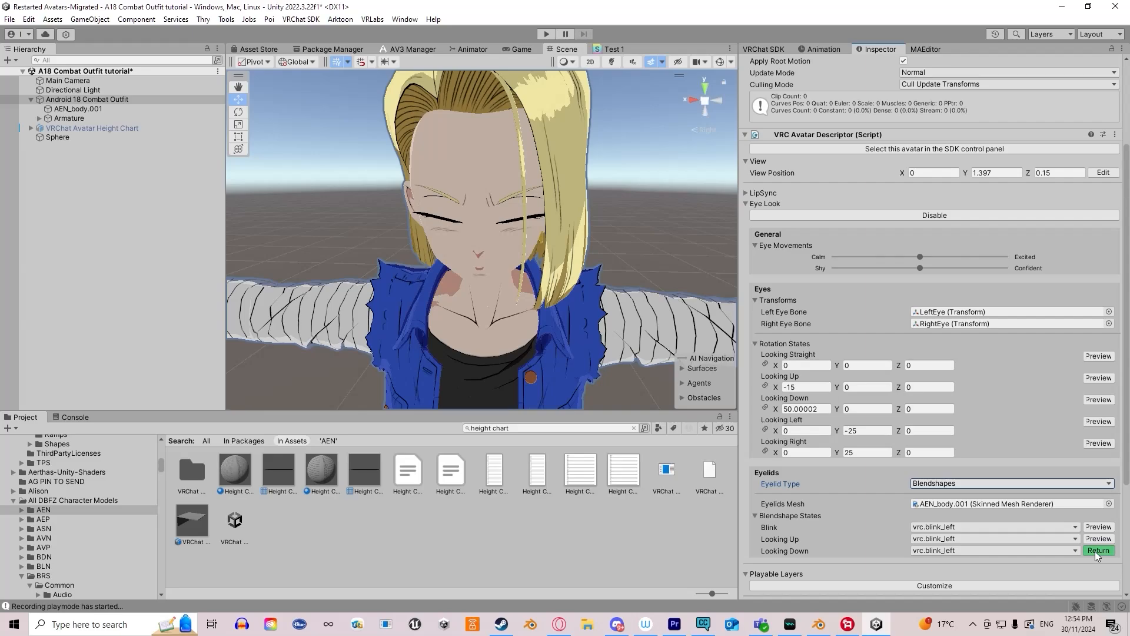
{"action": "left_click", "coordinate": [1029, 539]}
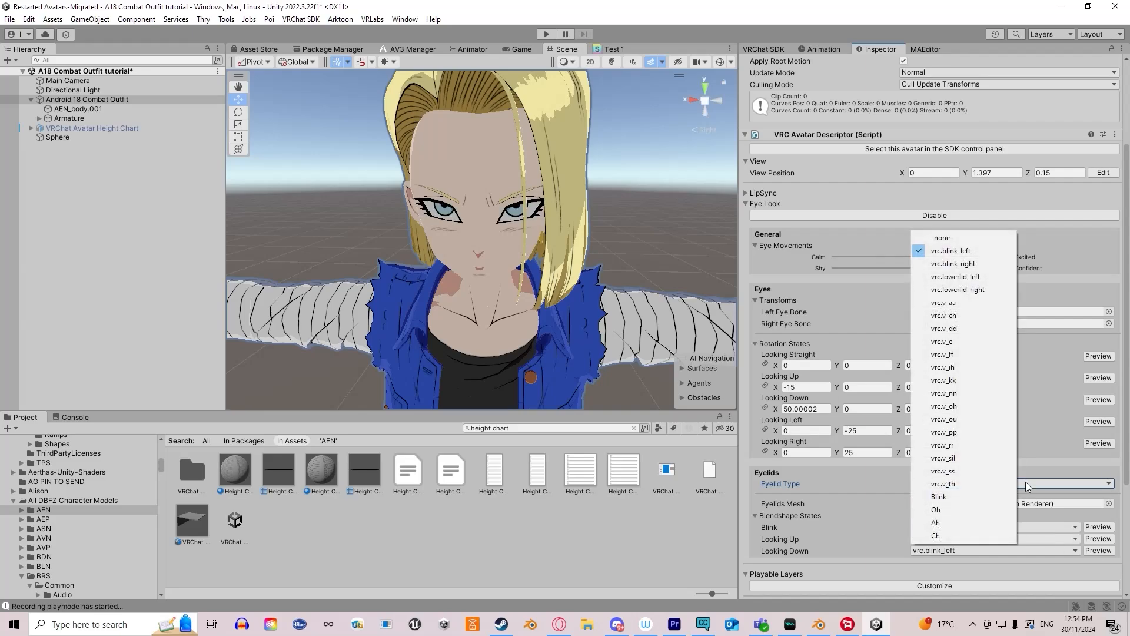
{"action": "left_click", "coordinate": [973, 239]}
{"action": "left_click", "coordinate": [1006, 551]}
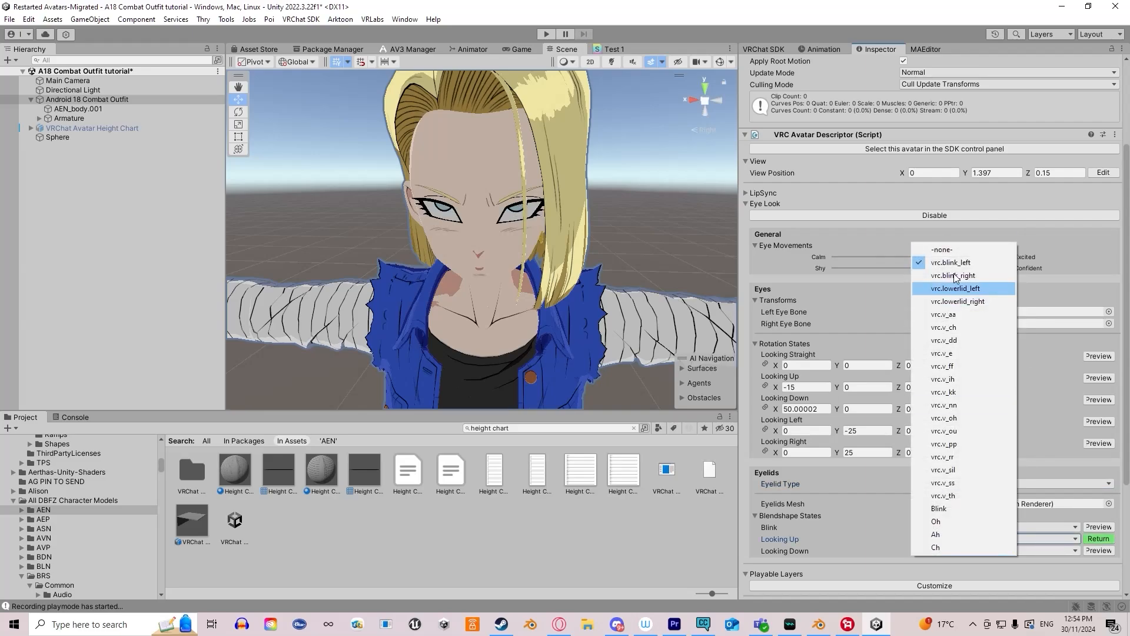
{"action": "left_click", "coordinate": [968, 244]}
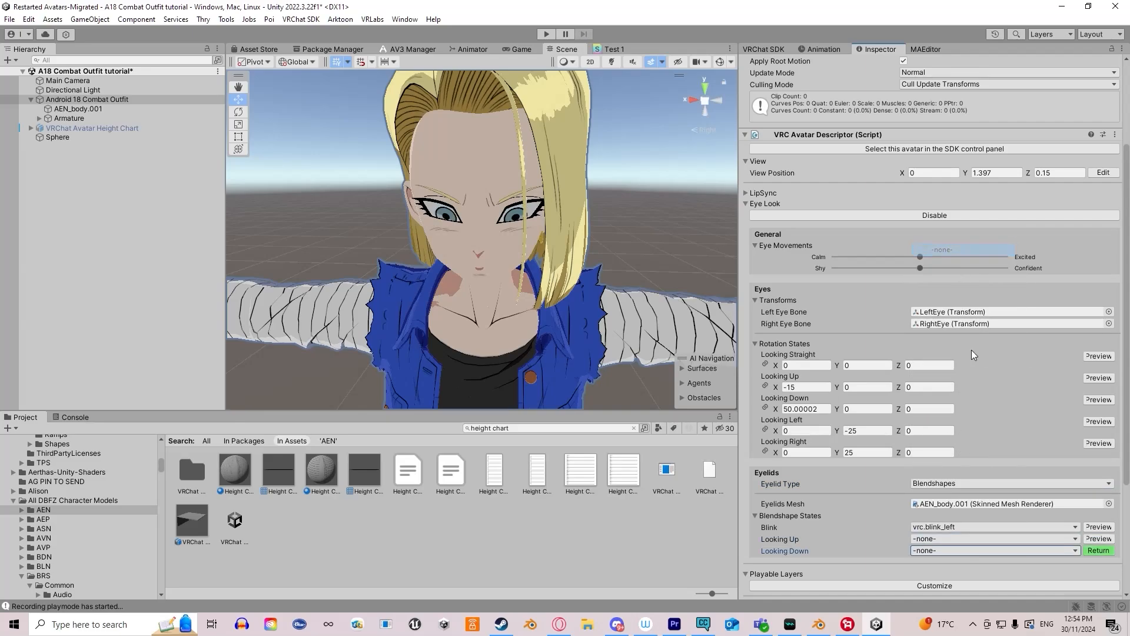
{"action": "left_click", "coordinate": [949, 539]}
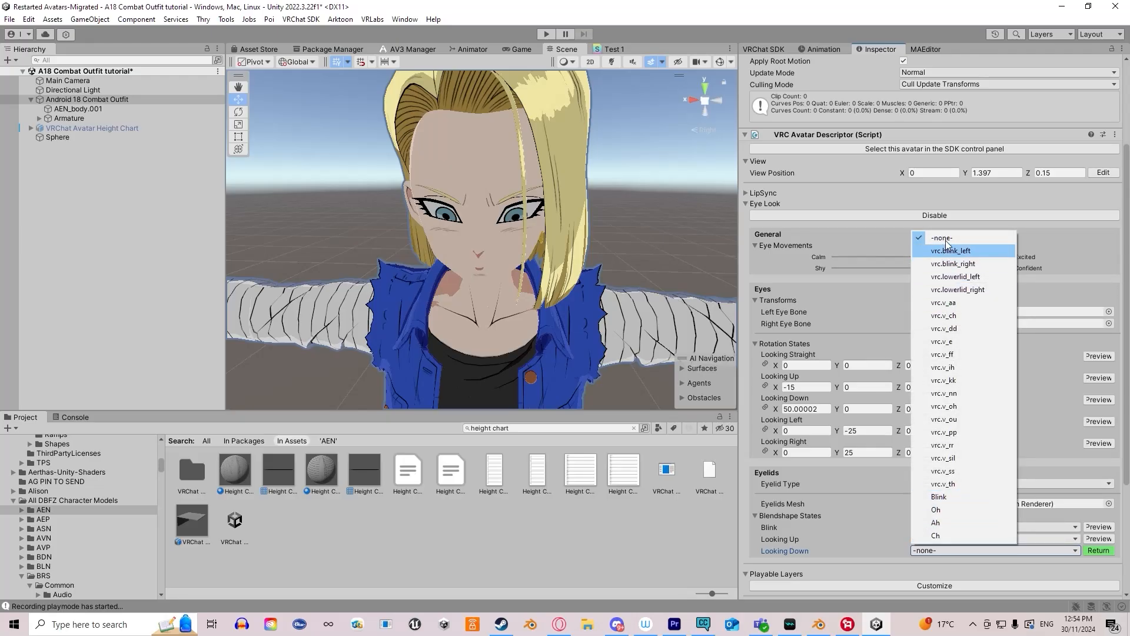
{"action": "left_click", "coordinate": [836, 309]}
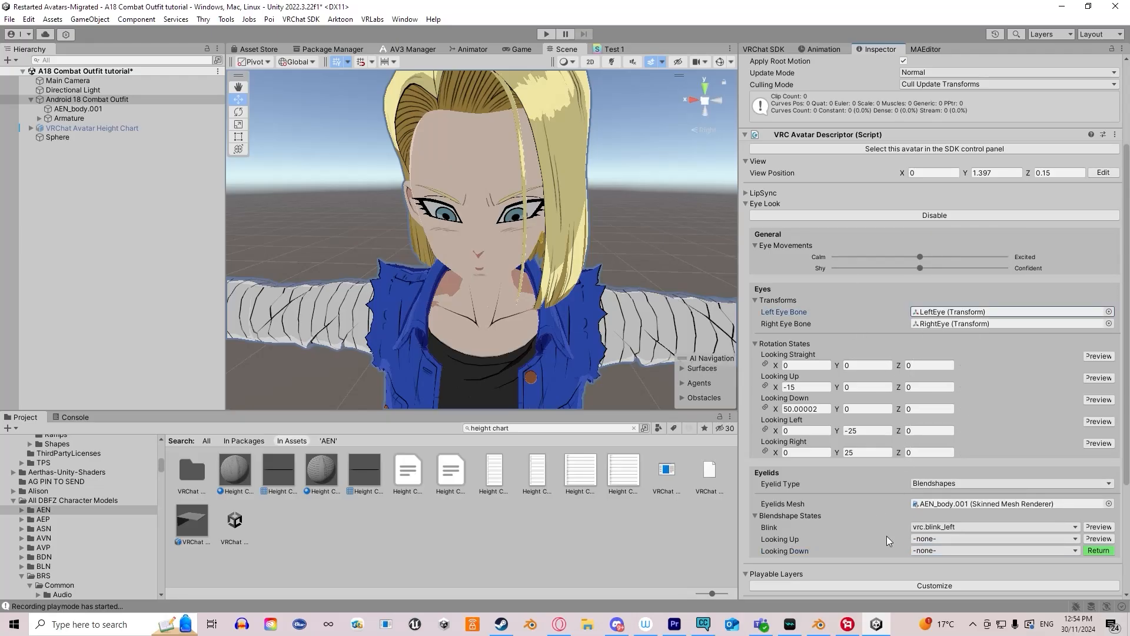
- Preview the Blink eyelid state on the avatar, end the preview and collapse the Eye Look settings
{"action": "left_click", "coordinate": [1099, 527]}
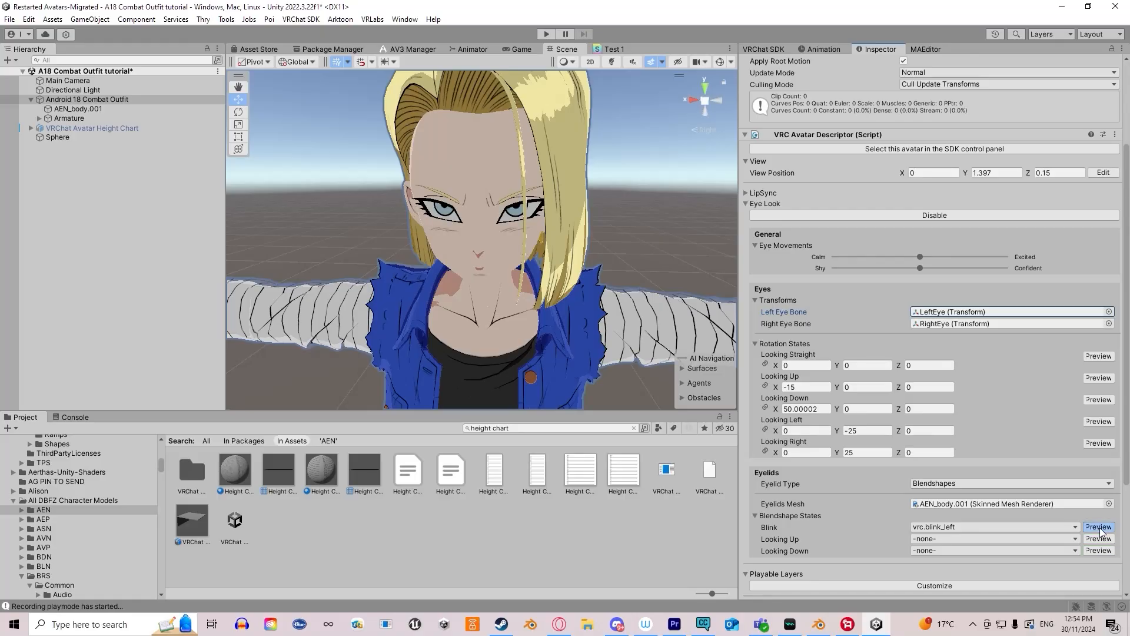
{"action": "left_click", "coordinate": [1098, 526]}
{"action": "left_click", "coordinate": [1099, 527]}
{"action": "left_click", "coordinate": [1099, 527]}
{"action": "scroll", "coordinate": [1062, 525], "scroll_direction": "down", "scroll_amount": 3}
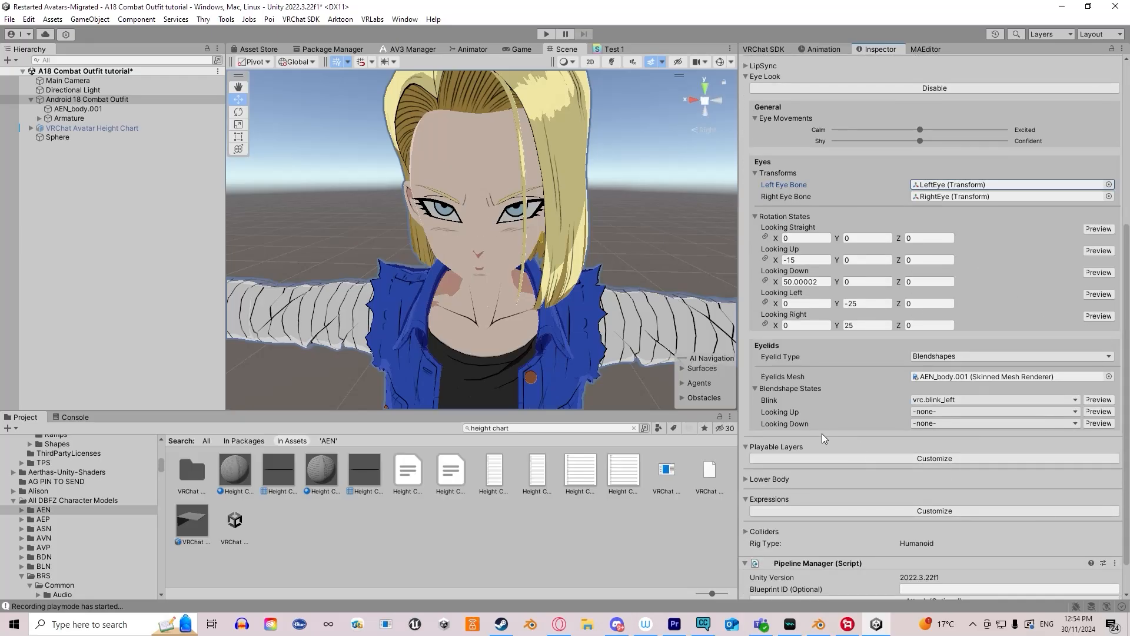
{"action": "scroll", "coordinate": [801, 216], "scroll_direction": "up", "scroll_amount": 2}
{"action": "scroll", "coordinate": [803, 212], "scroll_direction": "up", "scroll_amount": 2}
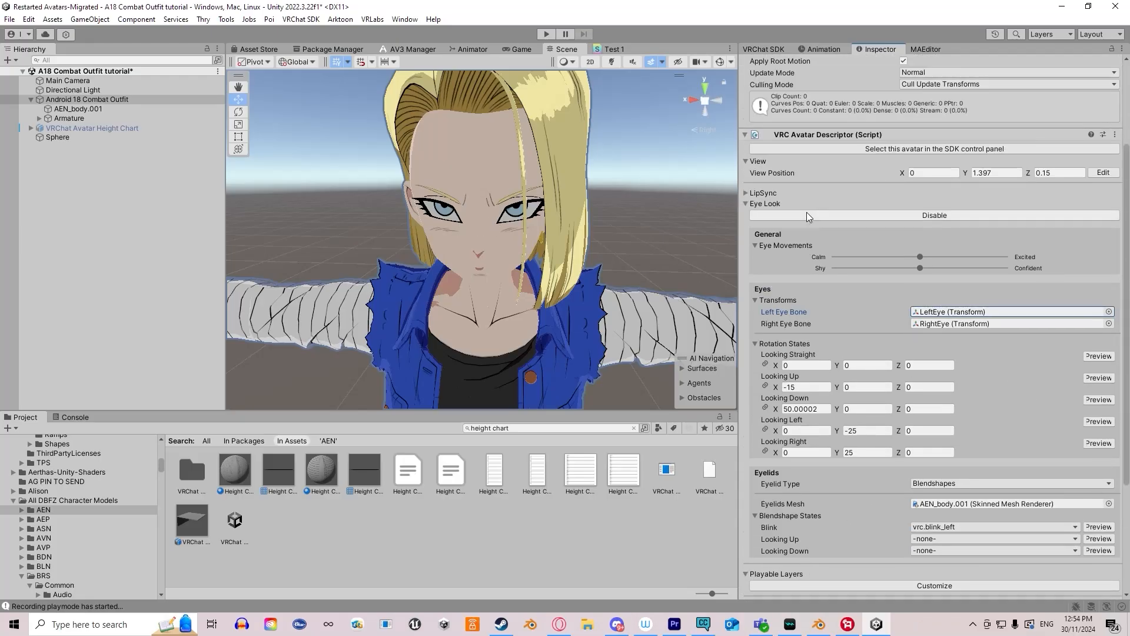
{"action": "left_click", "coordinate": [746, 201]}
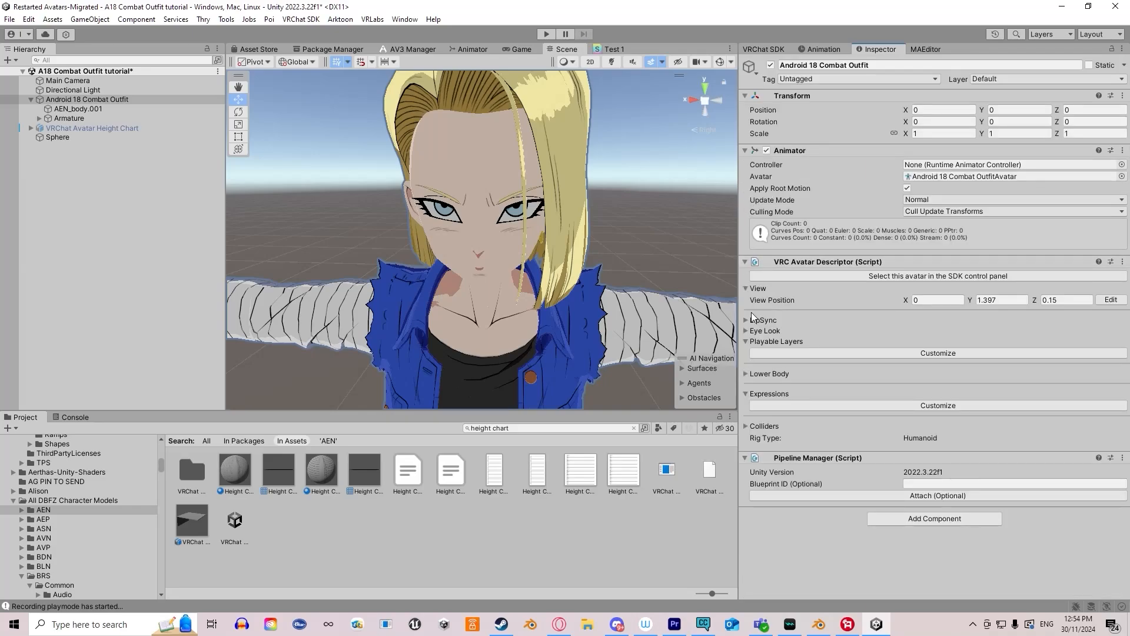
{"action": "left_click", "coordinate": [745, 331]}
{"action": "left_click", "coordinate": [746, 331]}
{"action": "left_click", "coordinate": [748, 374]}
{"action": "left_click", "coordinate": [748, 374]}
{"action": "middle_click_drag", "start_coordinate": [537, 253], "coordinate": [537, 217]}
{"action": "right_click_drag", "start_coordinate": [624, 215], "coordinate": [536, 227]}
{"action": "left_click", "coordinate": [420, 299]}
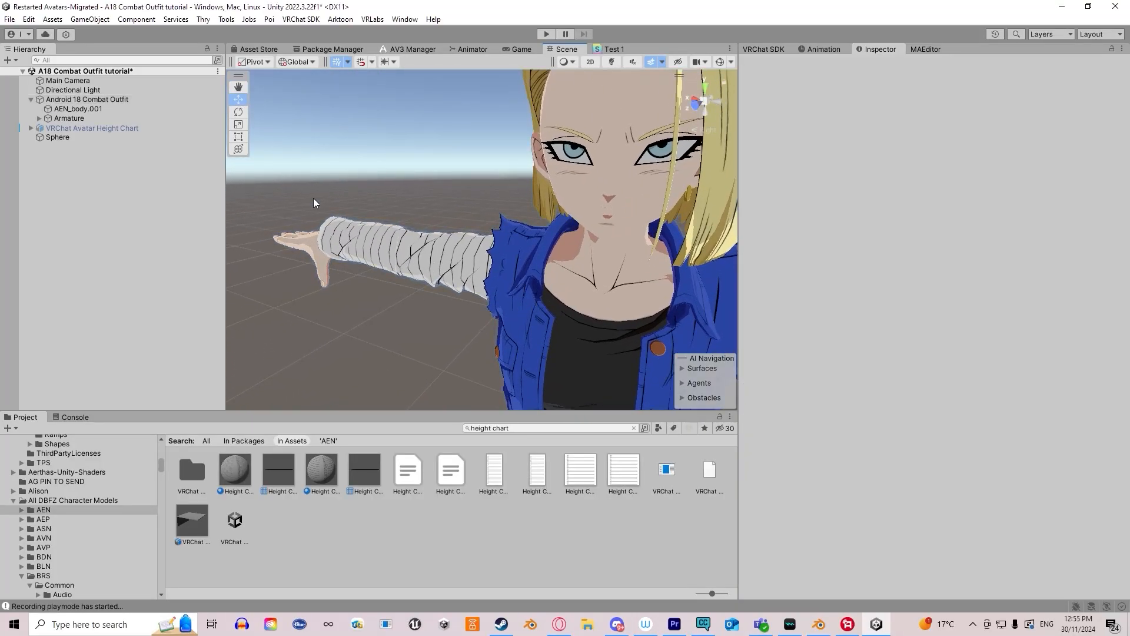
- Reselect the Android 18 Combat Outfit and turn off Force Locomotion animations for 6 point tracking in its Lower Body settings
{"action": "left_click", "coordinate": [111, 136]}
{"action": "left_click", "coordinate": [112, 118]}
{"action": "left_click", "coordinate": [113, 109]}
{"action": "left_click", "coordinate": [115, 99]}
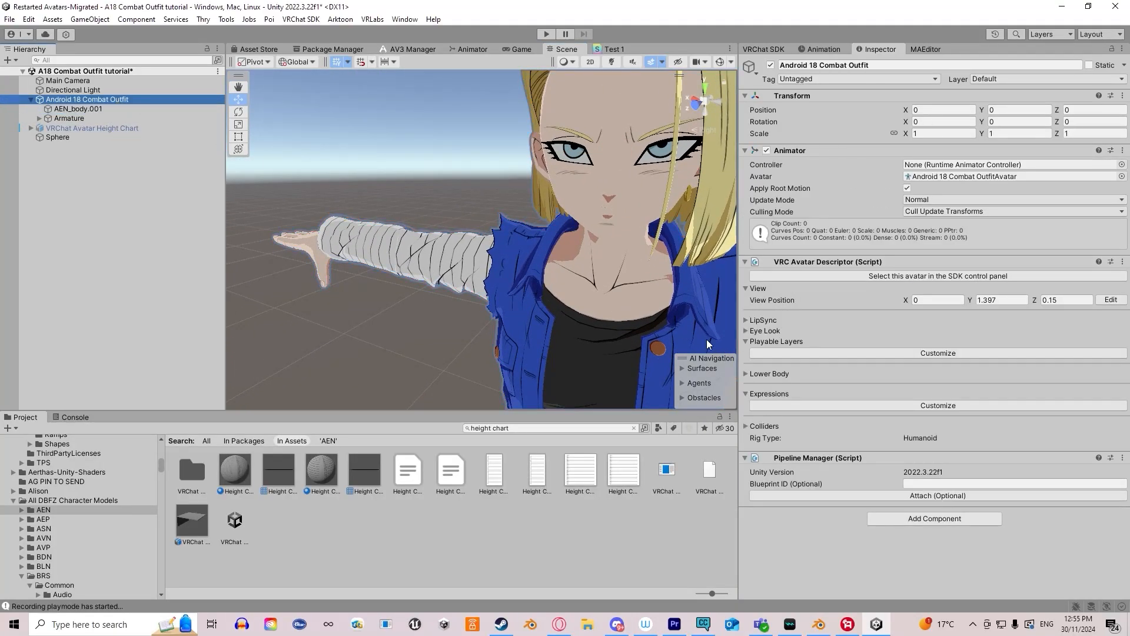
{"action": "left_click", "coordinate": [745, 374]}
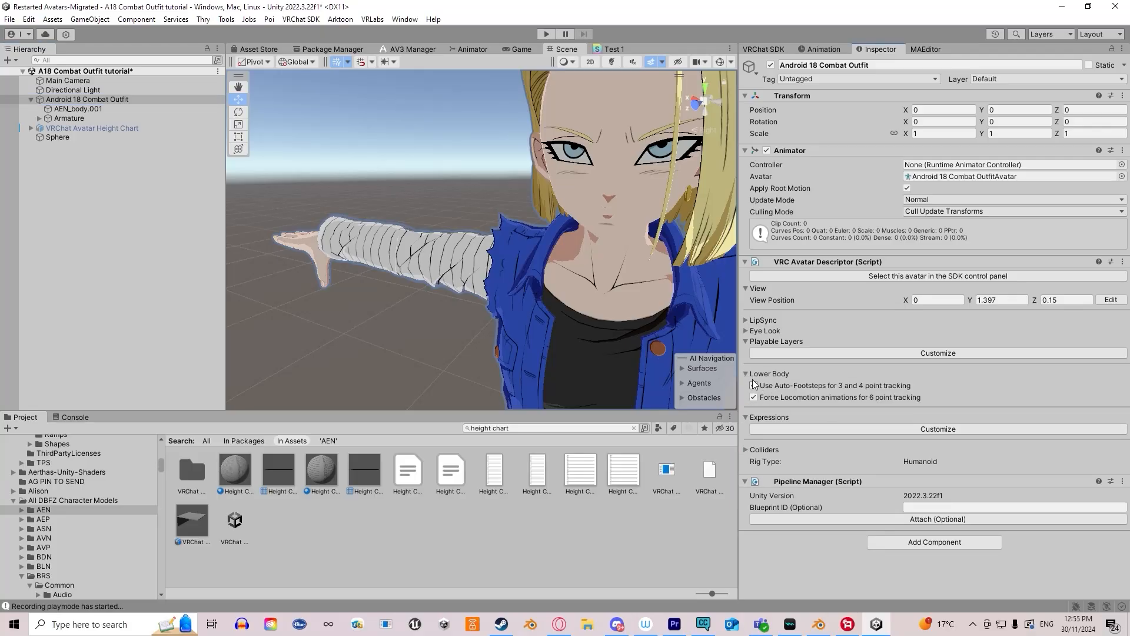
{"action": "right_click_drag", "start_coordinate": [592, 310], "coordinate": [658, 322]}
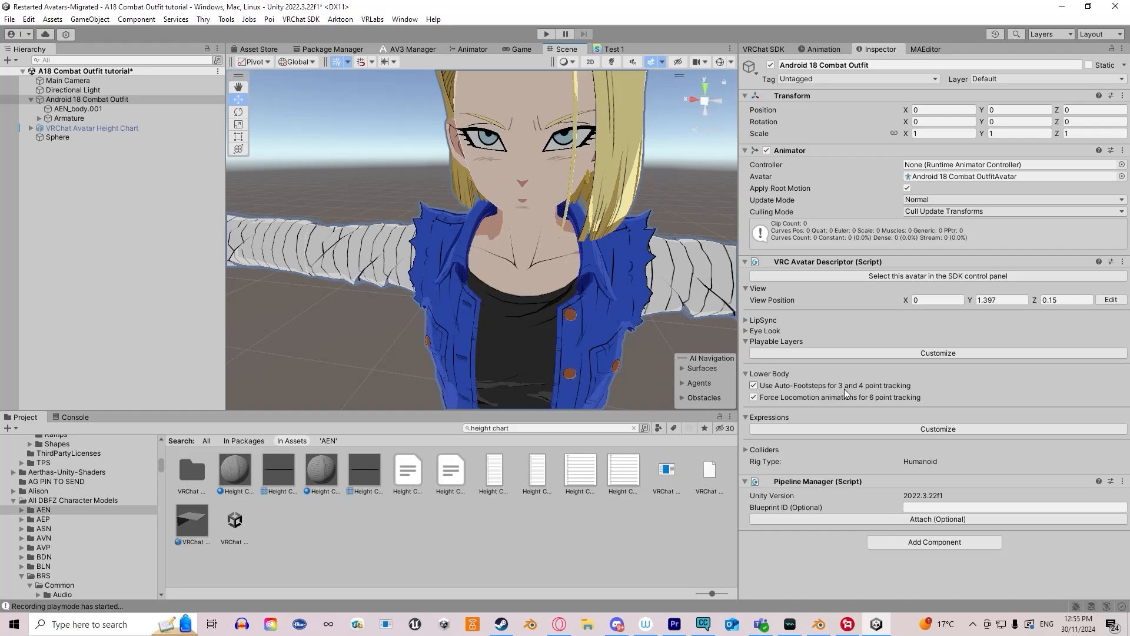
{"action": "left_click", "coordinate": [754, 397]}
{"action": "left_click", "coordinate": [753, 399]}
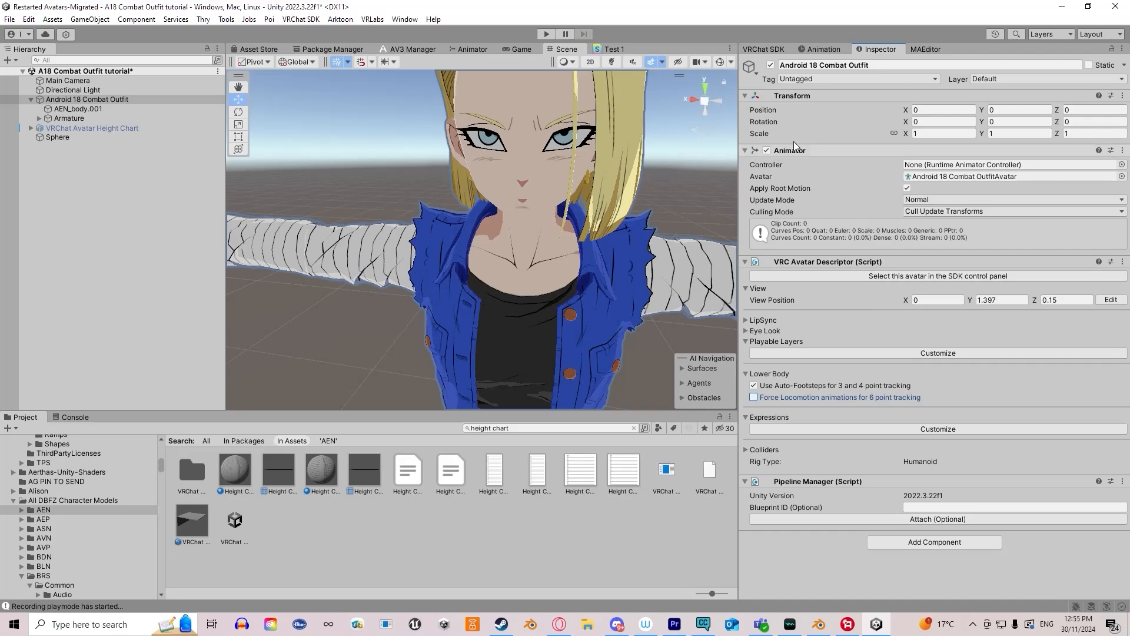
- Open the VRChat SDK account sign-in form and its Username/Email field
{"action": "left_click", "coordinate": [767, 47]}
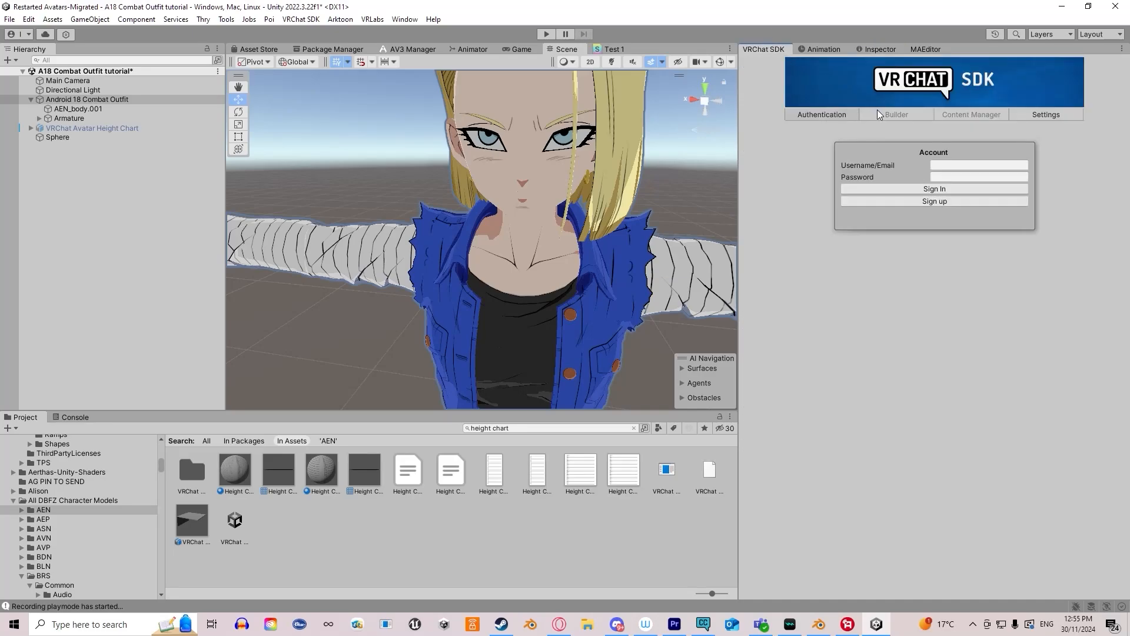
{"action": "left_click", "coordinate": [957, 164]}
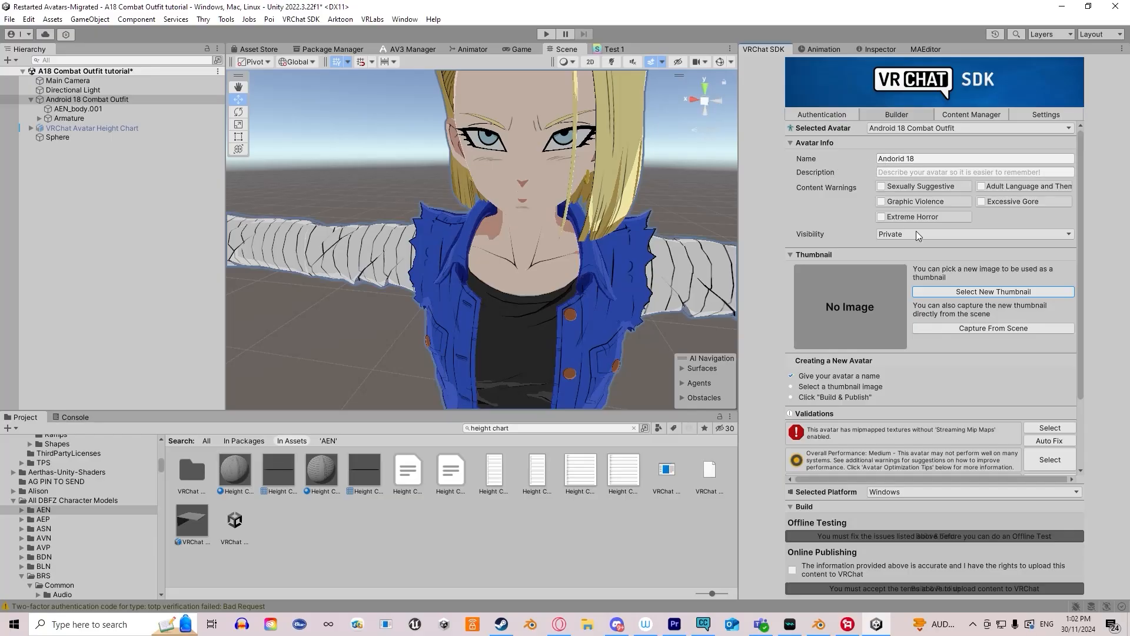
- Start a thumbnail capture from the scene, try the Fill Background and Use PostProcessing options, and frame the avatar's head and shoulders
{"action": "left_click", "coordinate": [972, 328]}
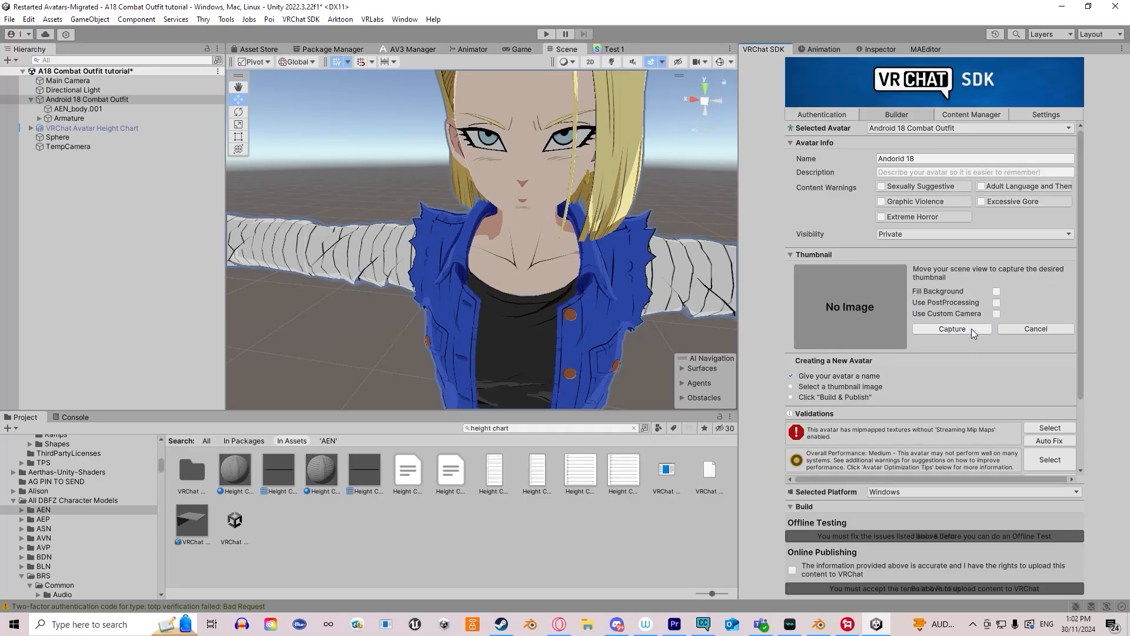
{"action": "left_click", "coordinate": [998, 291]}
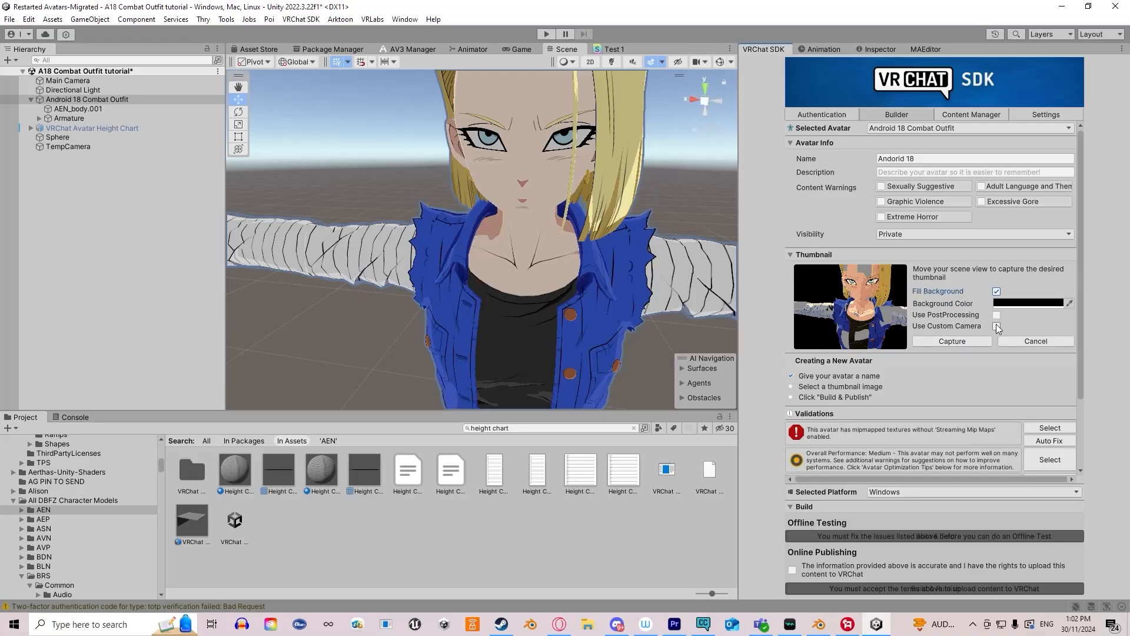
{"action": "left_click", "coordinate": [997, 316]}
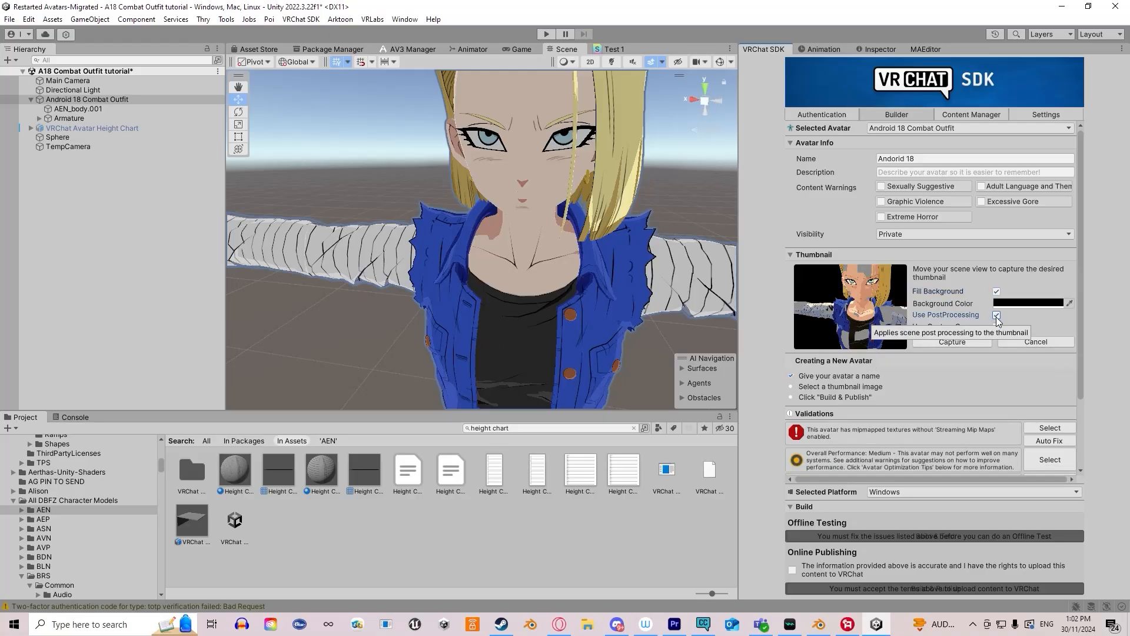
{"action": "left_click", "coordinate": [997, 291]}
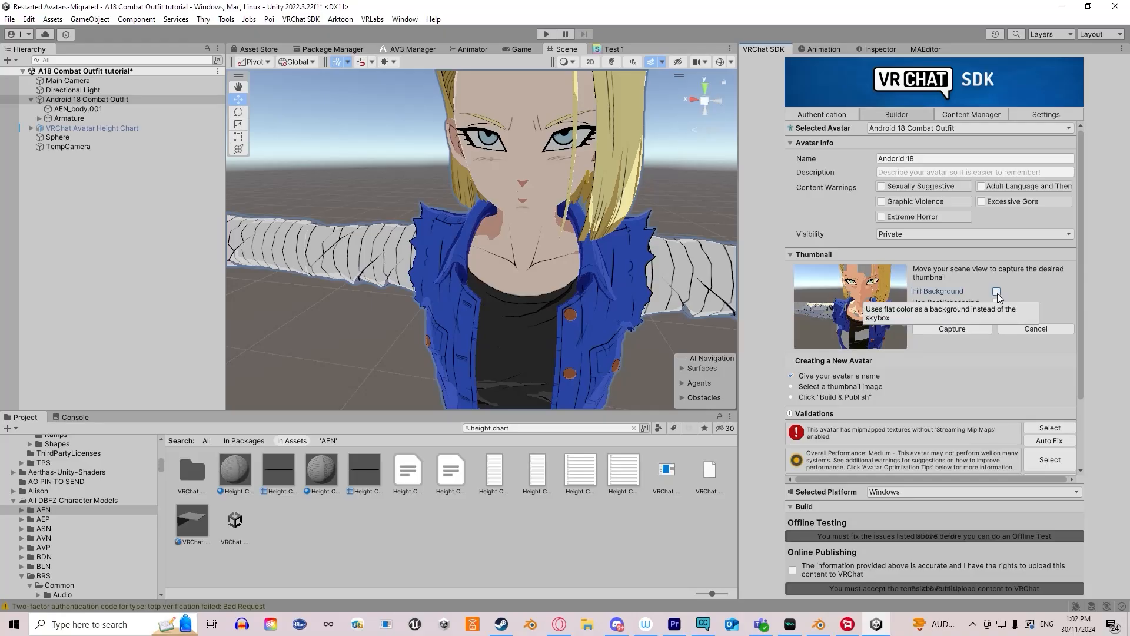
{"action": "right_click_drag", "start_coordinate": [596, 242], "coordinate": [651, 191]}
- Enable the decal in the Battle Damage material of the avatar's body mesh
{"action": "left_click", "coordinate": [512, 197]}
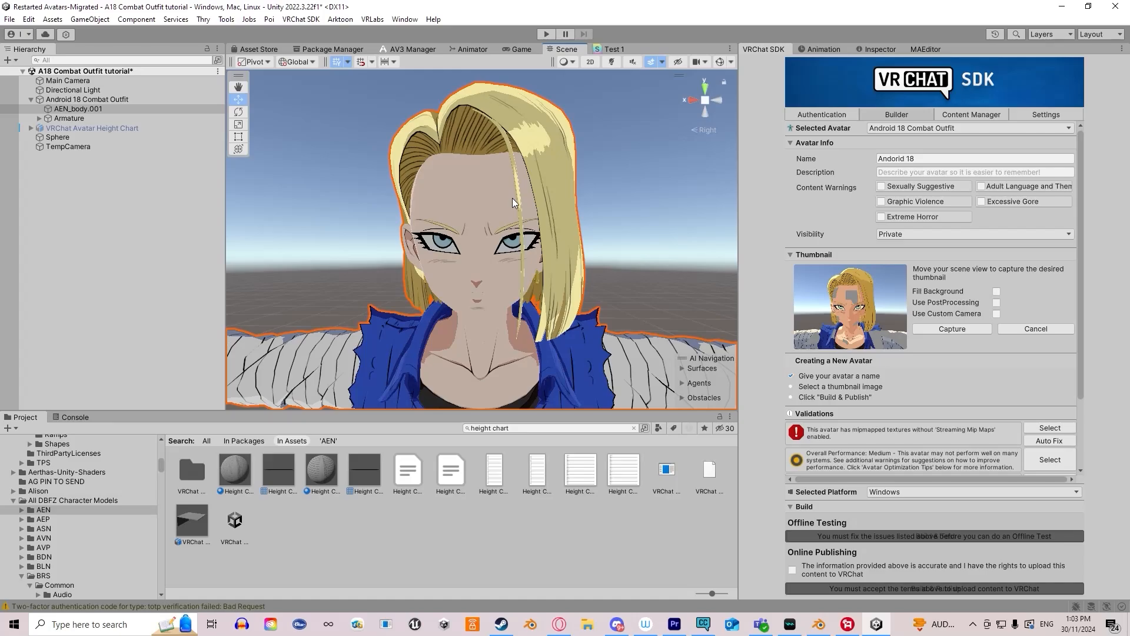
{"action": "left_click", "coordinate": [882, 50]}
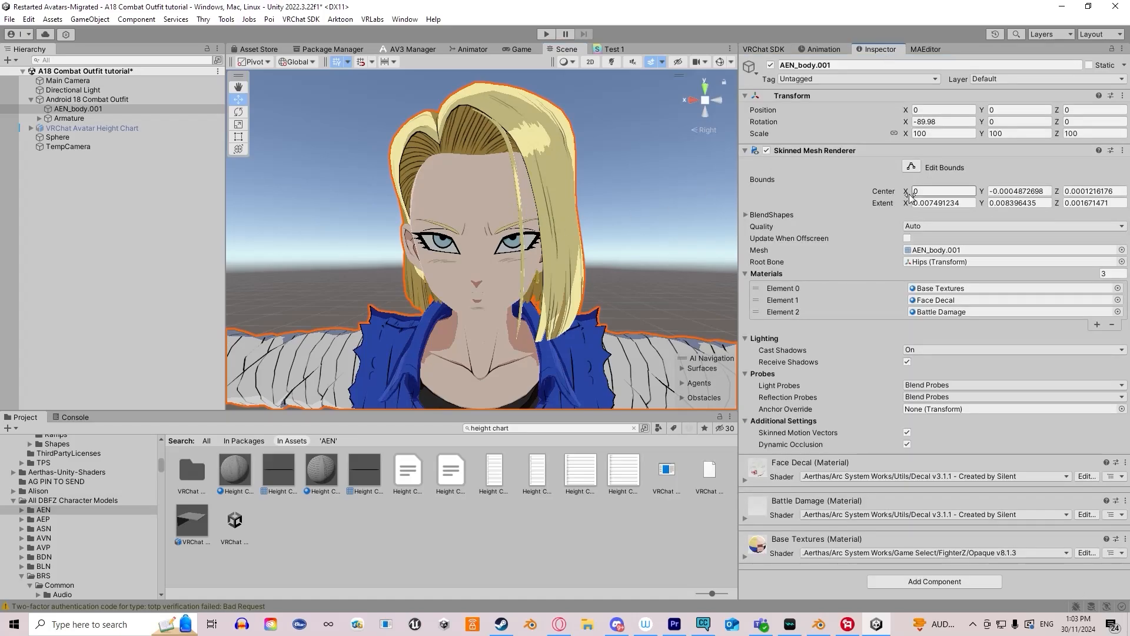
{"action": "left_click", "coordinate": [746, 518]}
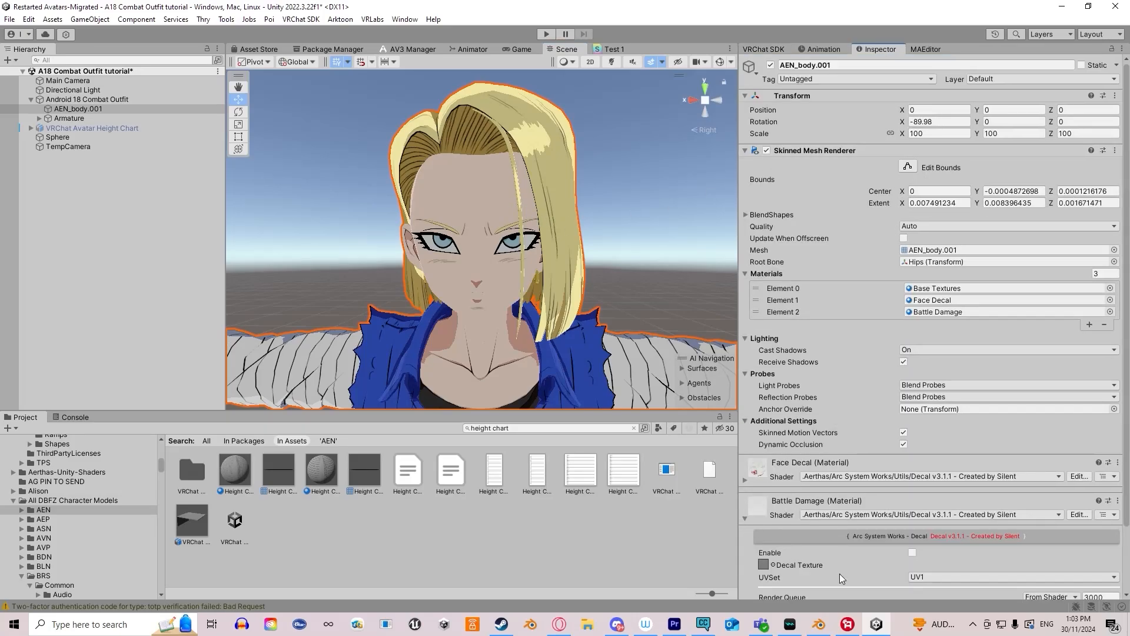
{"action": "left_click", "coordinate": [912, 553]}
- Capture the avatar's thumbnail in the VRChat SDK builder from the current scene view
{"action": "left_click", "coordinate": [782, 48]}
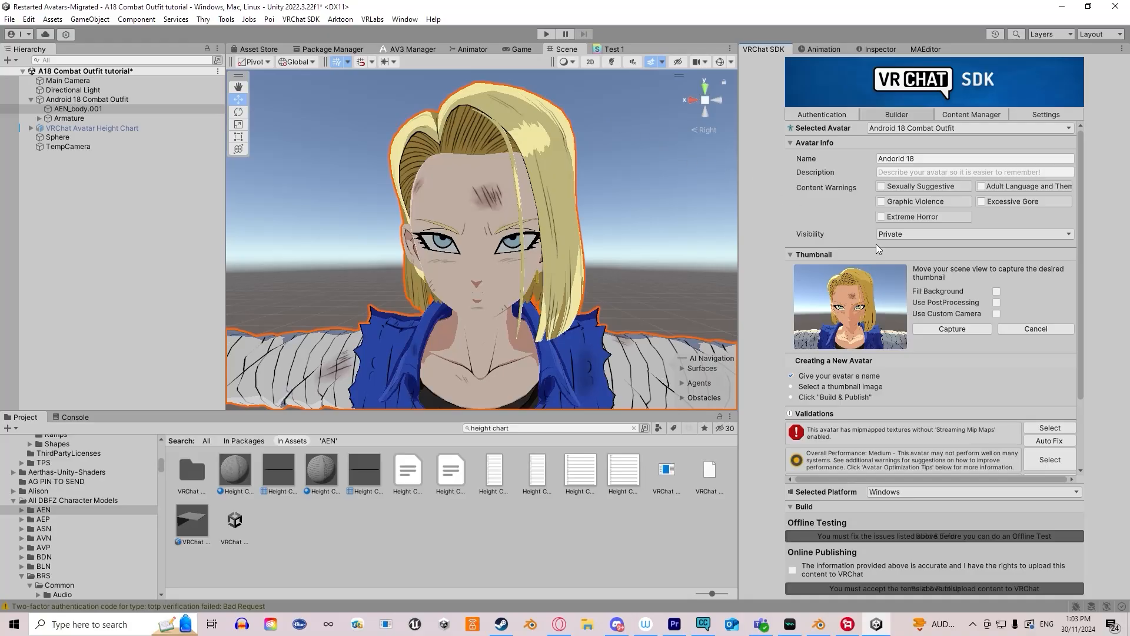
{"action": "left_click", "coordinate": [954, 327]}
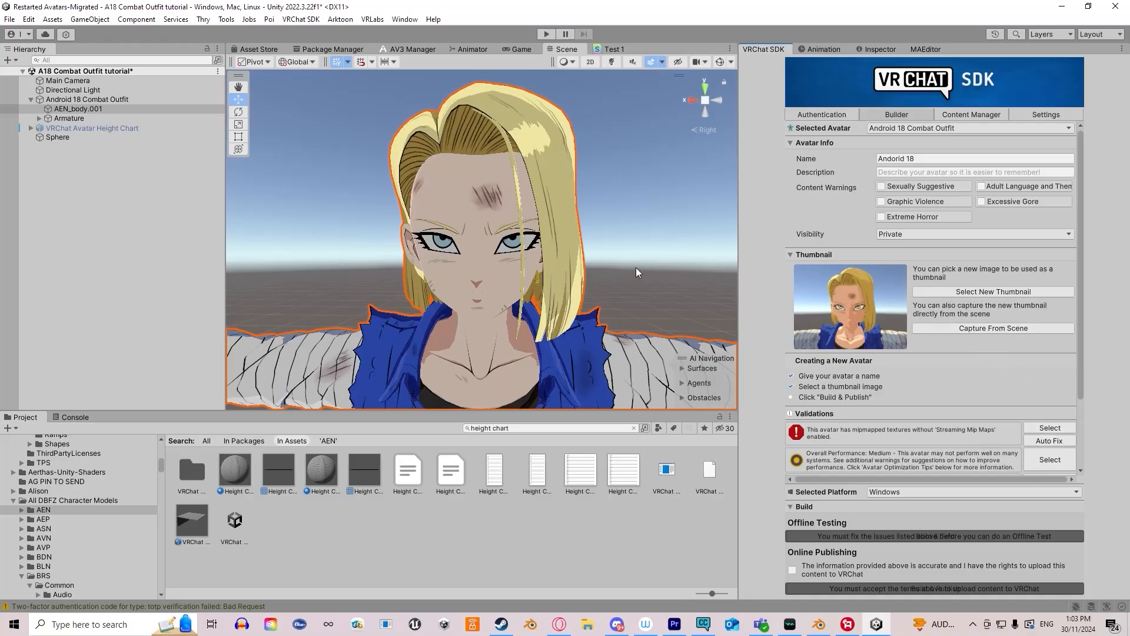
- Auto-fix the Streaming Mip Maps validation error and accept the declaration of upload rights for online publishing
{"action": "left_click", "coordinate": [1042, 442]}
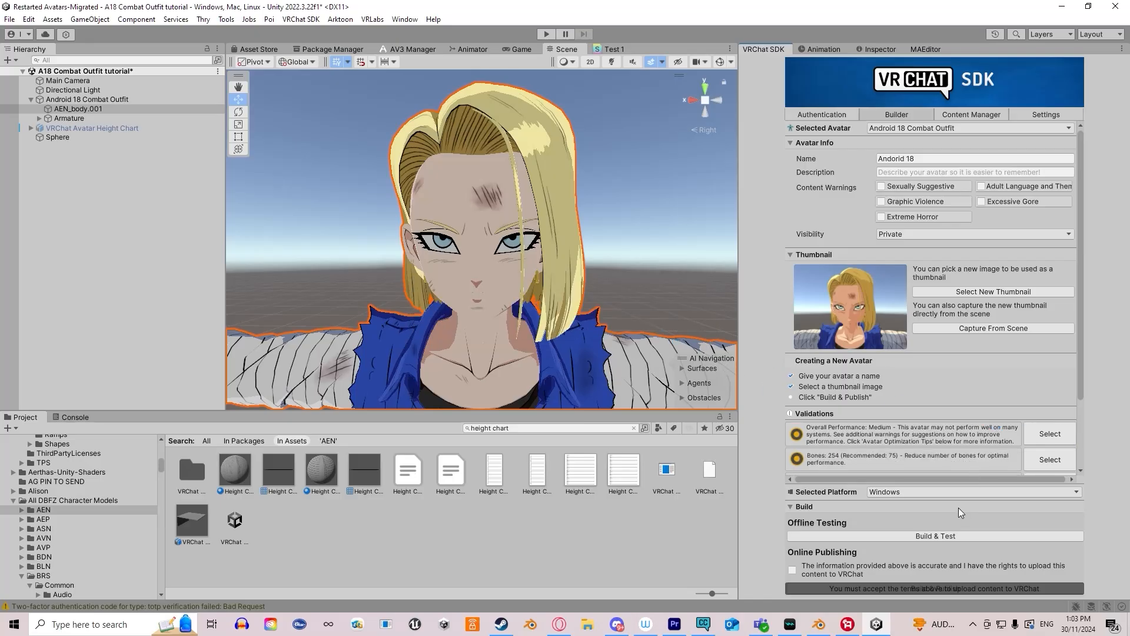
{"action": "left_click", "coordinate": [792, 571]}
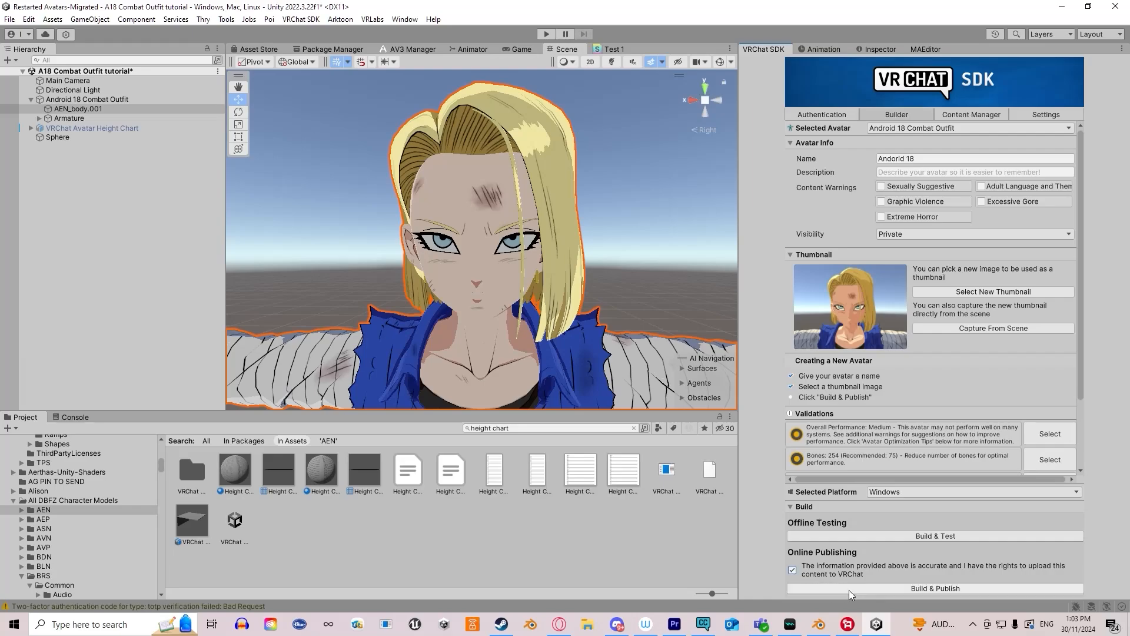